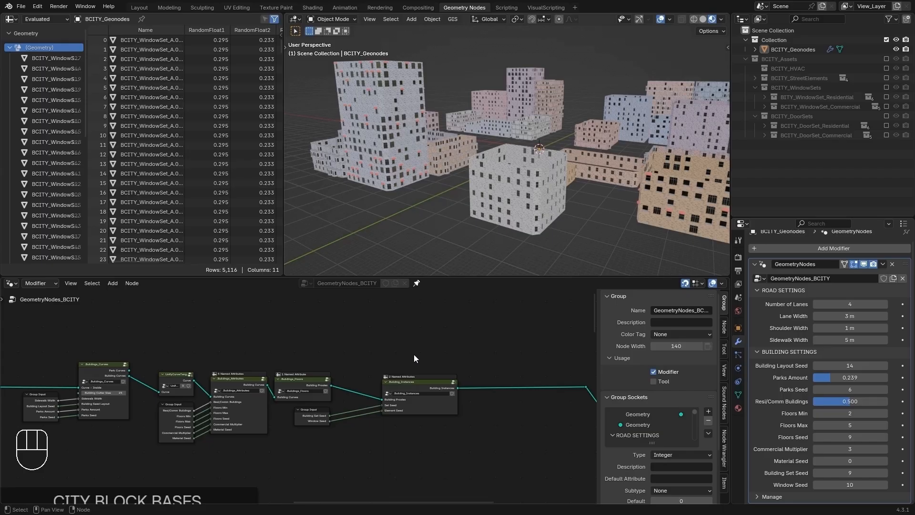
- Open the Building_Instances node group for editing
{"action": "left_click", "coordinate": [405, 389]}
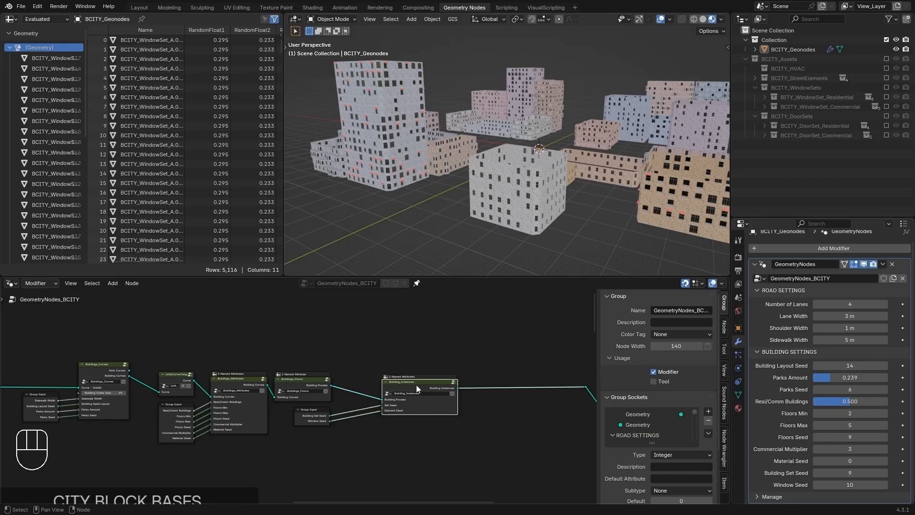
{"action": "key", "text": "Tab"}
{"action": "middle_click_drag", "start_coordinate": [416, 385], "coordinate": [344, 371]}
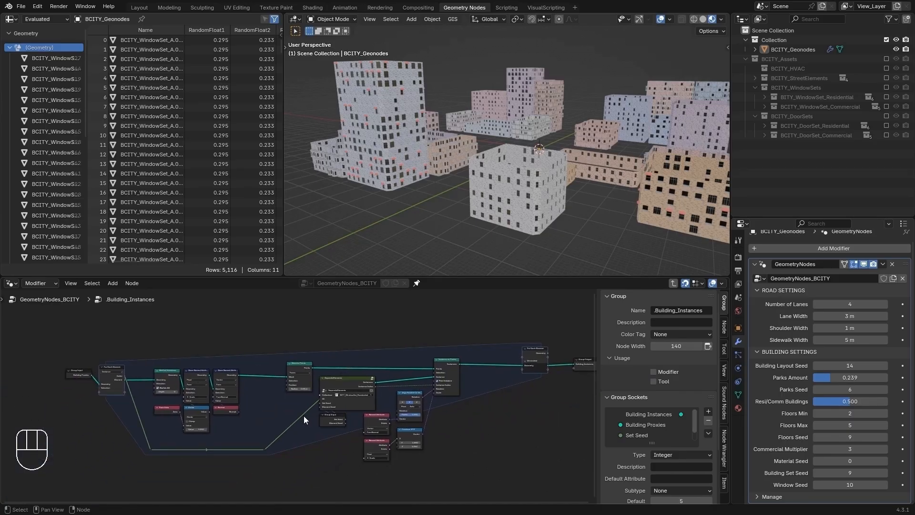
- Move the input-side node chain, up to the Store Named Attribute nodes, away from the instancing nodes to free up space
{"action": "middle_click_drag", "start_coordinate": [272, 393], "coordinate": [356, 393]}
{"action": "left_click_drag", "start_coordinate": [160, 358], "coordinate": [345, 476]}
{"action": "key", "text": "g"}
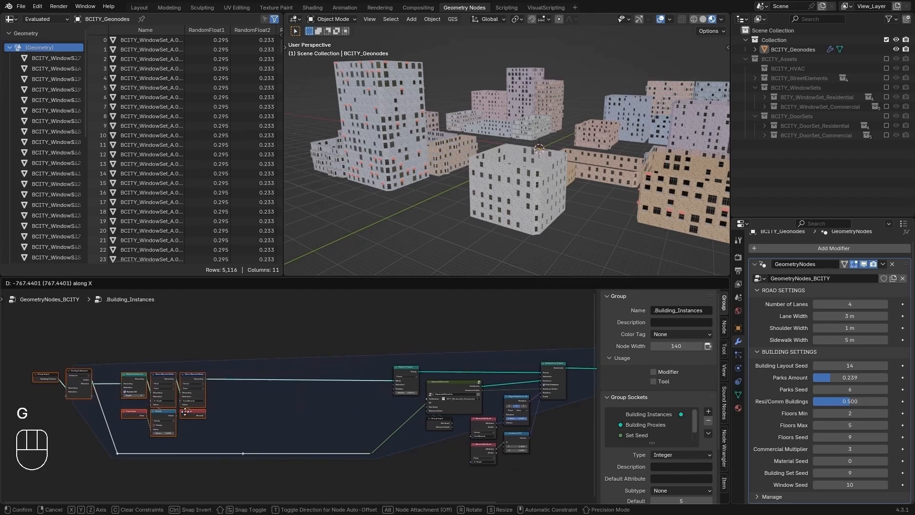
{"action": "left_click", "coordinate": [129, 412]}
{"action": "key", "text": "alt+a"}
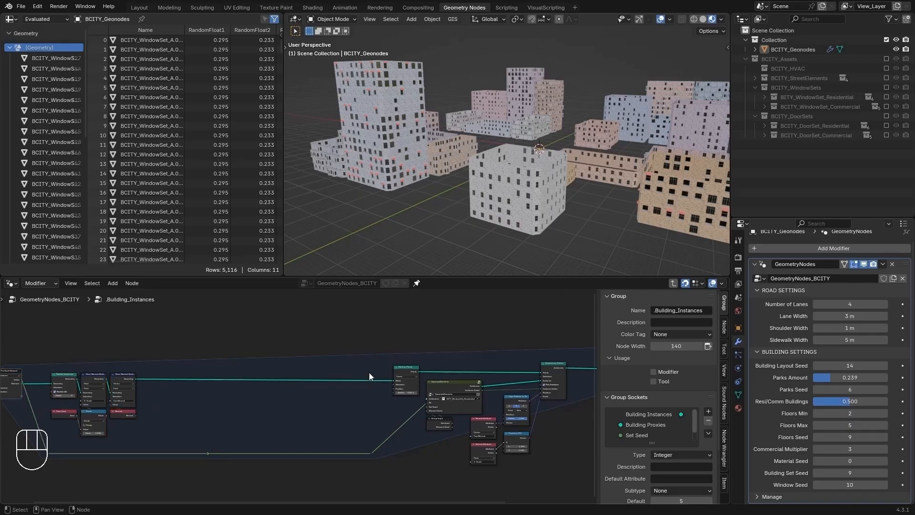
- Move the reroutes of the long link below the nodes further down to leave room for new nodes
{"action": "middle_click_drag", "start_coordinate": [345, 430], "coordinate": [369, 379]}
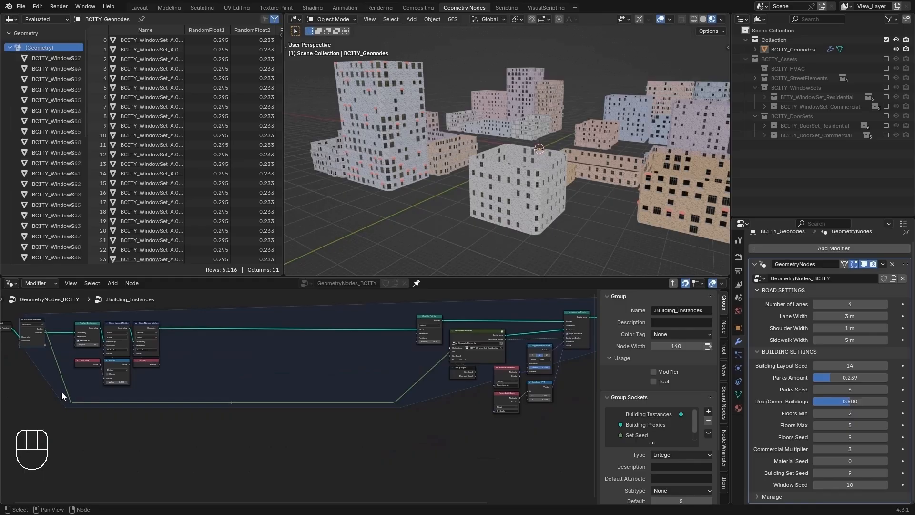
{"action": "left_click_drag", "start_coordinate": [62, 395], "coordinate": [397, 441]}
{"action": "key", "text": "g"}
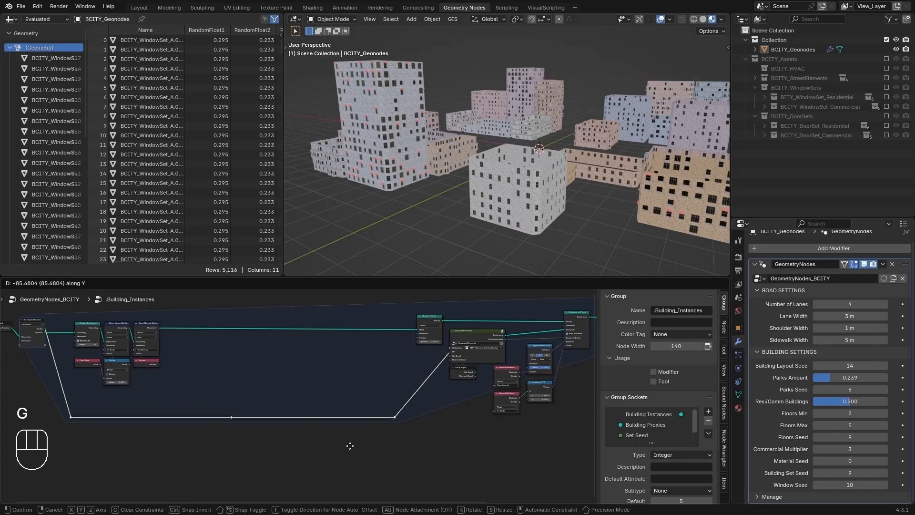
{"action": "left_click", "coordinate": [344, 483]}
{"action": "key", "text": "alt+a"}
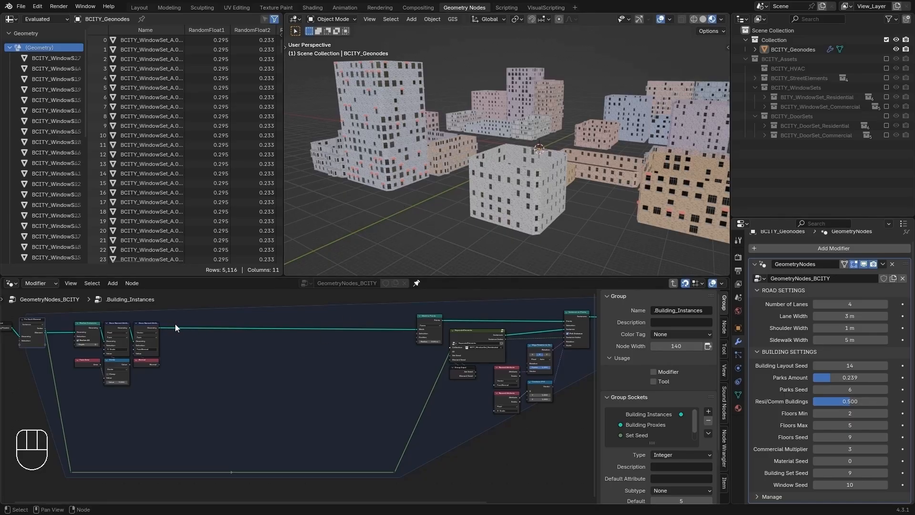
- Preview the FaceNormal Store Named Attribute node through a Viewer node and place the Viewer in the empty space beside it
{"action": "left_click", "coordinate": [150, 325], "text": "ctrl+shift"}
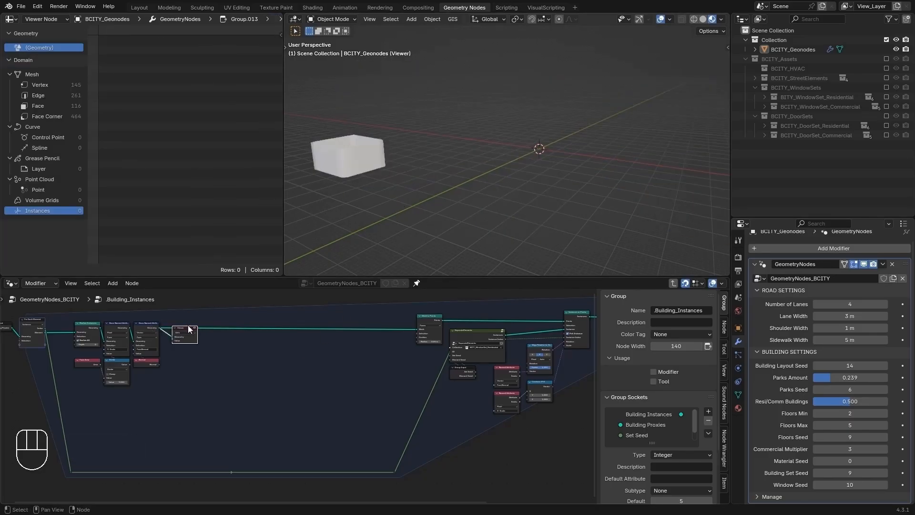
{"action": "key", "text": "g"}
{"action": "left_click", "coordinate": [304, 342]}
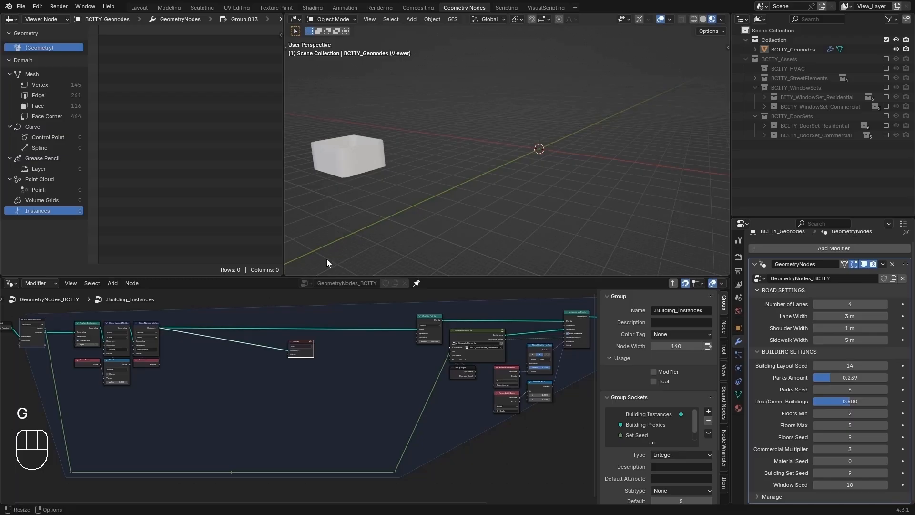
- Enable the Wireframe overlay in the 3D viewport and frame the previewed building's face grid from a corner
{"action": "middle_click", "coordinate": [352, 175], "text": "alt"}
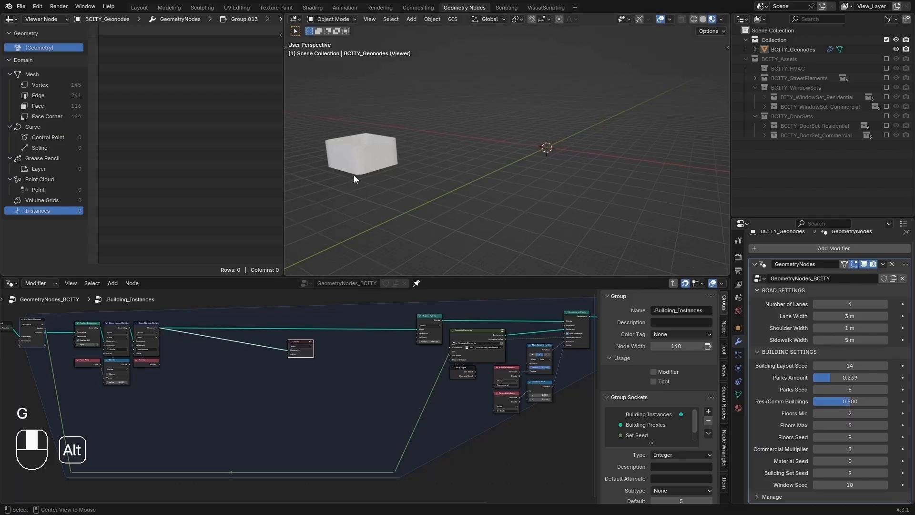
{"action": "left_click", "coordinate": [669, 19]}
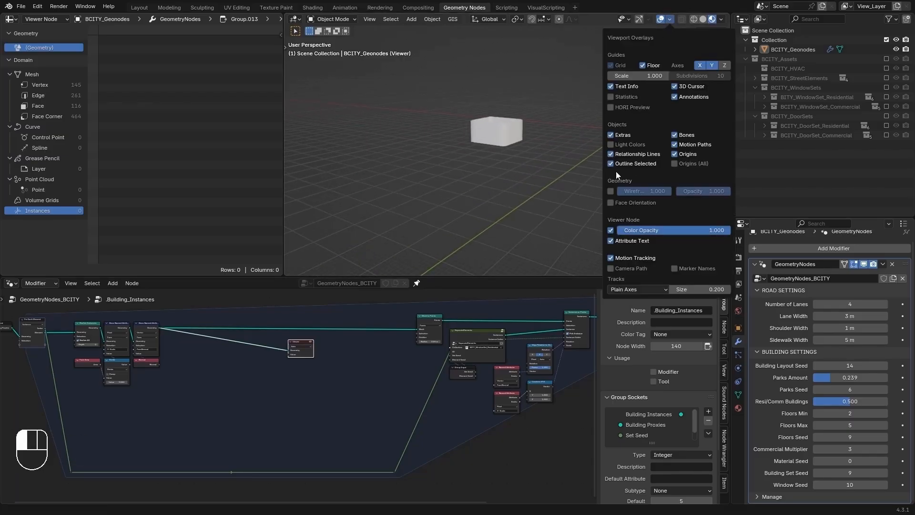
{"action": "left_click", "coordinate": [610, 191]}
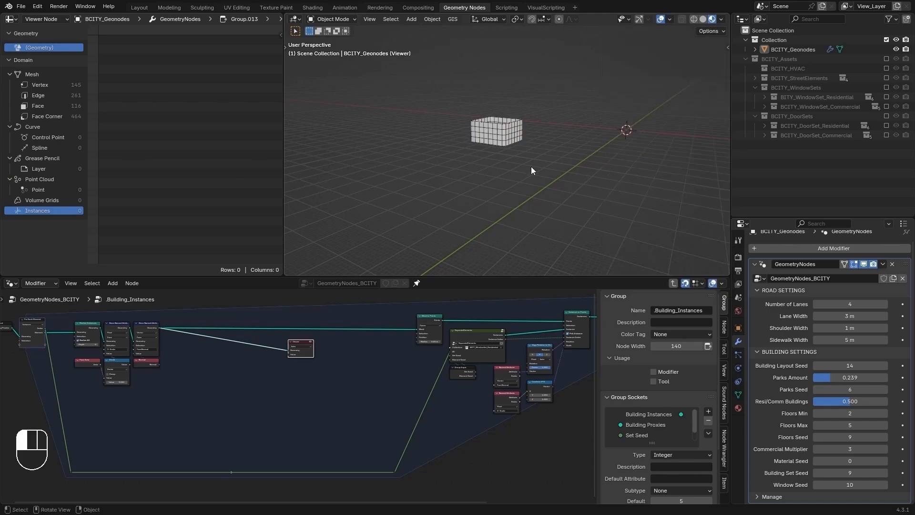
{"action": "scroll", "coordinate": [491, 148], "scroll_direction": "up", "scroll_amount": 2}
{"action": "middle_click_drag", "start_coordinate": [491, 147], "coordinate": [485, 149]}
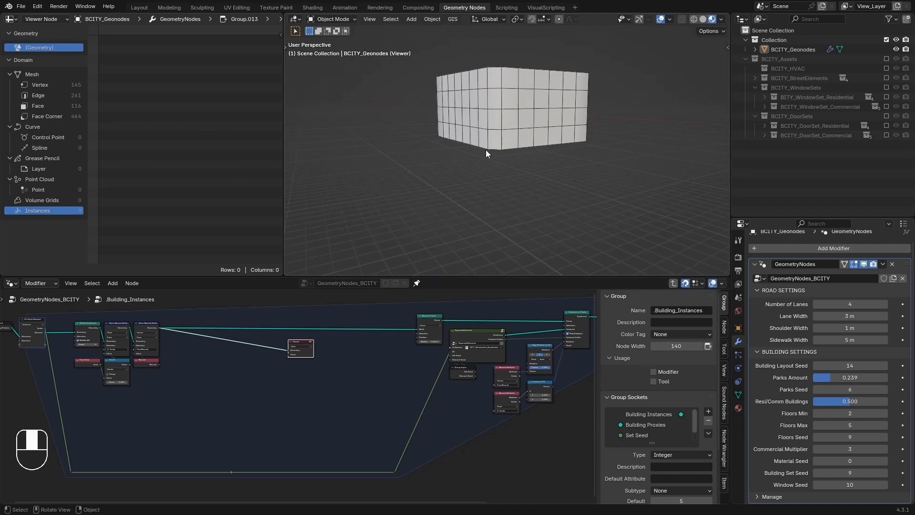
{"action": "scroll", "coordinate": [496, 147], "scroll_direction": "up", "scroll_amount": 5}
{"action": "scroll", "coordinate": [512, 142], "scroll_direction": "down", "scroll_amount": 5}
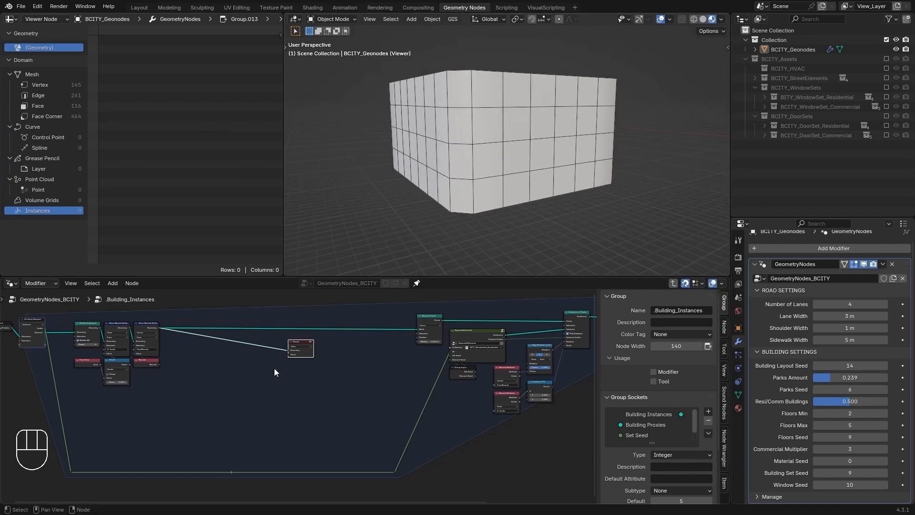
{"action": "scroll", "coordinate": [263, 372], "scroll_direction": "up", "scroll_amount": 1}
{"action": "scroll", "coordinate": [309, 362], "scroll_direction": "up", "scroll_amount": 1}
{"action": "middle_click_drag", "start_coordinate": [443, 210], "coordinate": [472, 196]}
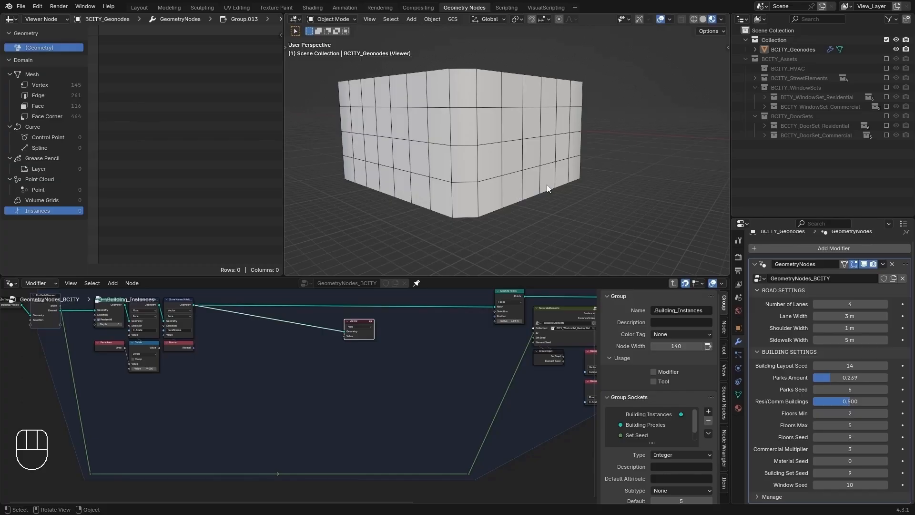
- Sketch temporary annotation strokes over the building's ground-floor and upper faces, and erase them
{"action": "key", "text": "d"}
{"action": "mouse_move", "coordinate": [359, 166]}
{"action": "left_mouse_down"}
{"action": "mouse_move", "coordinate": [407, 190]}
{"action": "mouse_move", "coordinate": [464, 198]}
{"action": "mouse_move", "coordinate": [569, 164]}
{"action": "left_mouse_up"}
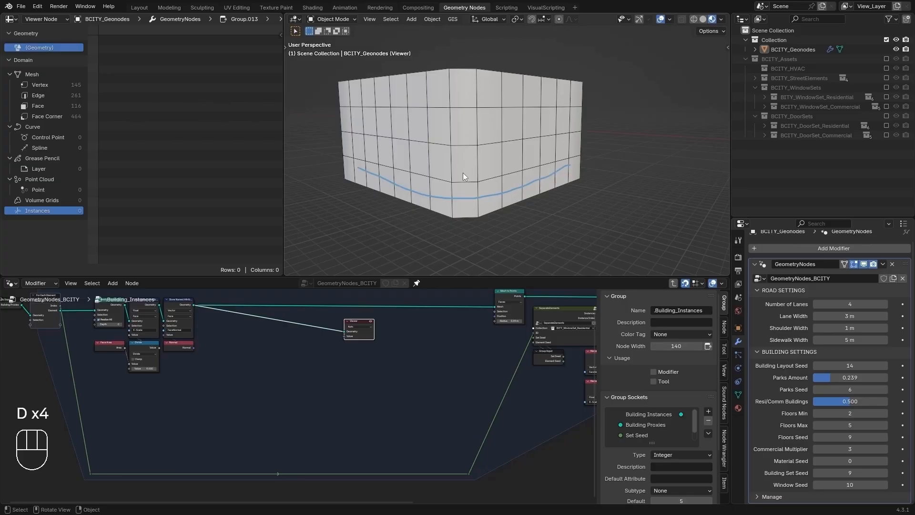
{"action": "mouse_move", "coordinate": [485, 115]}
{"action": "left_mouse_down"}
{"action": "mouse_move", "coordinate": [504, 129]}
{"action": "mouse_move", "coordinate": [482, 135]}
{"action": "left_mouse_up"}
{"action": "mouse_move", "coordinate": [493, 124]}
{"action": "right_mouse_down"}
{"action": "mouse_move", "coordinate": [483, 117]}
{"action": "mouse_move", "coordinate": [545, 158]}
{"action": "mouse_move", "coordinate": [357, 150]}
{"action": "right_mouse_up"}
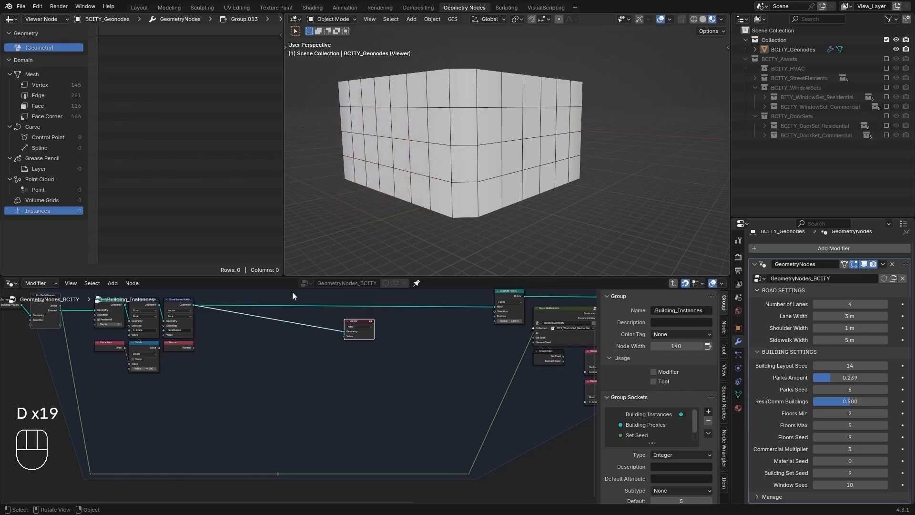
- Add a Position node in the empty area below the Normal node
{"action": "left_click", "coordinate": [233, 363]}
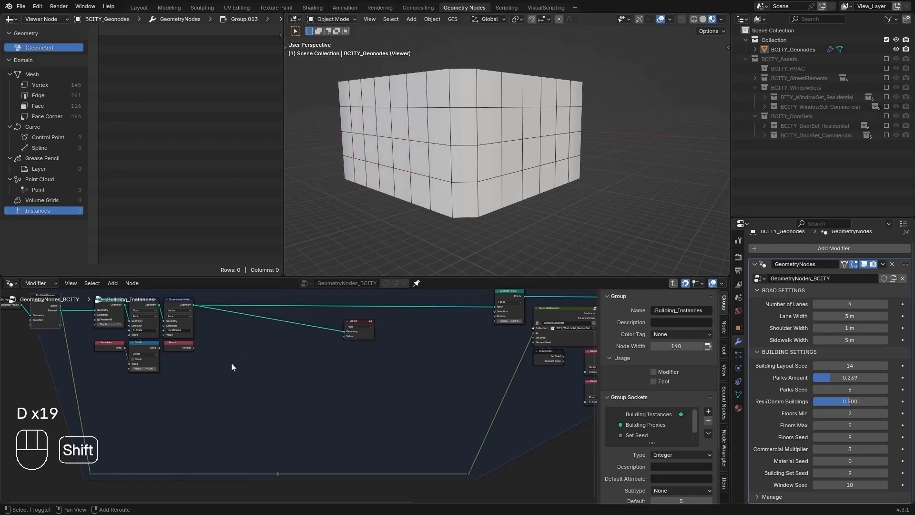
{"action": "key", "text": "shift+a"}
{"action": "type", "text": "pos"}
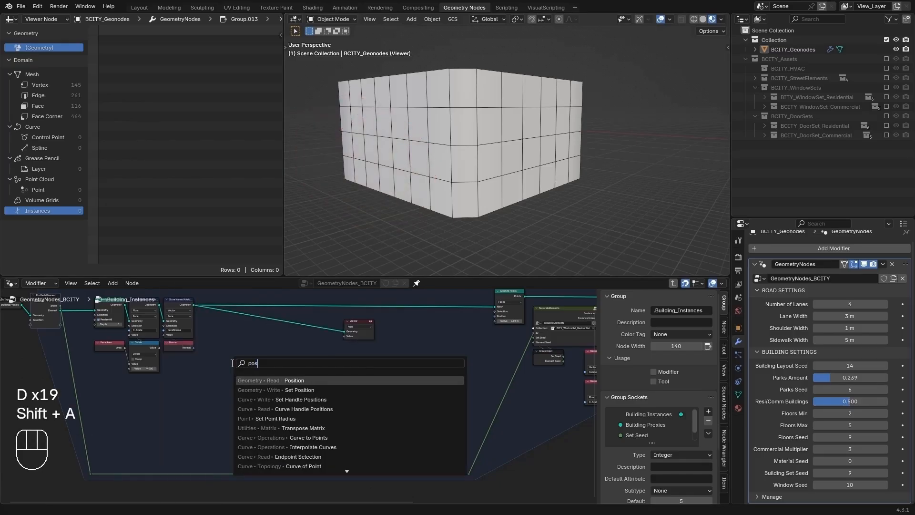
{"action": "key", "text": "Return"}
{"action": "left_click", "coordinate": [189, 397]}
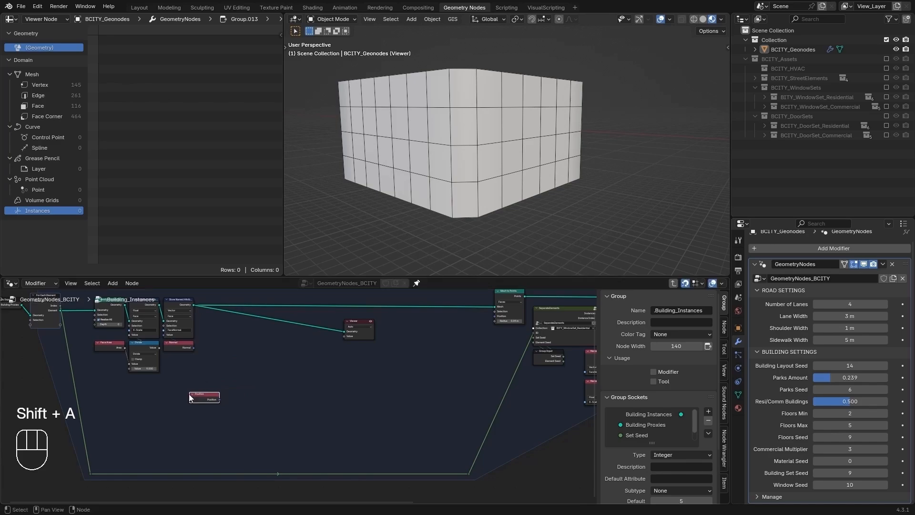
- Add a Separate XYZ node beside the Position node, fed by its Position output
{"action": "scroll", "coordinate": [208, 398], "scroll_direction": "up", "scroll_amount": 2}
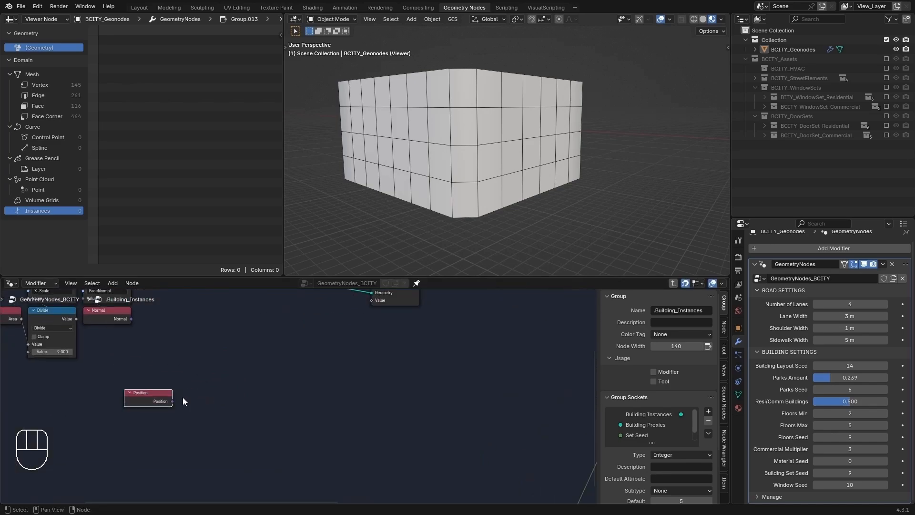
{"action": "left_click", "coordinate": [153, 401]}
{"action": "key", "text": "shift+a"}
{"action": "type", "text": "sep"}
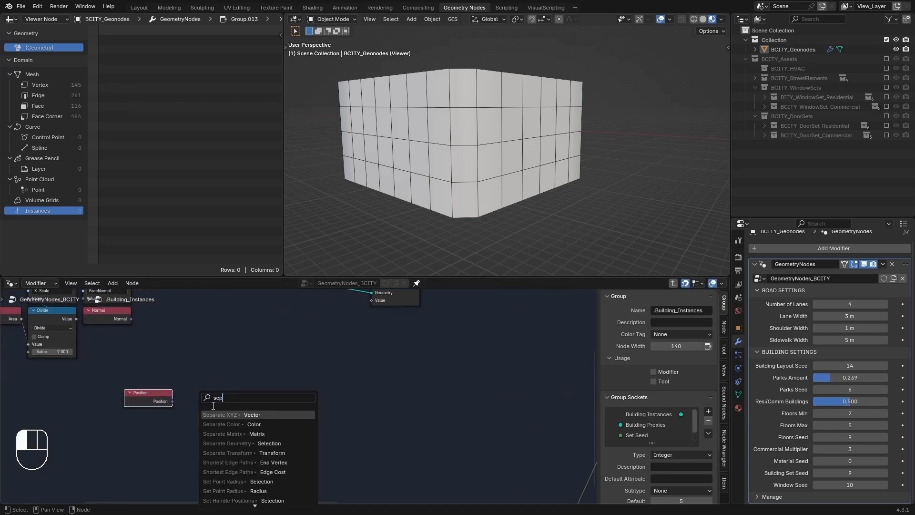
{"action": "key", "text": "Return"}
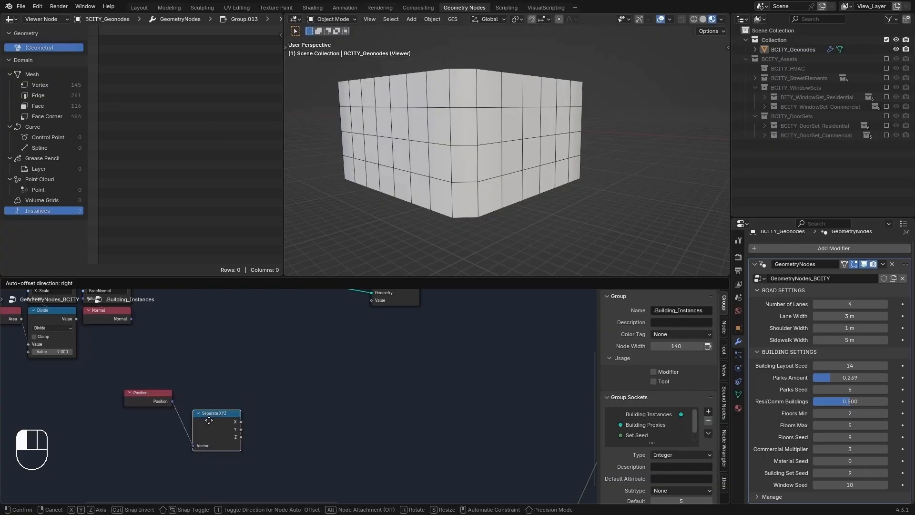
{"action": "left_click", "coordinate": [192, 396]}
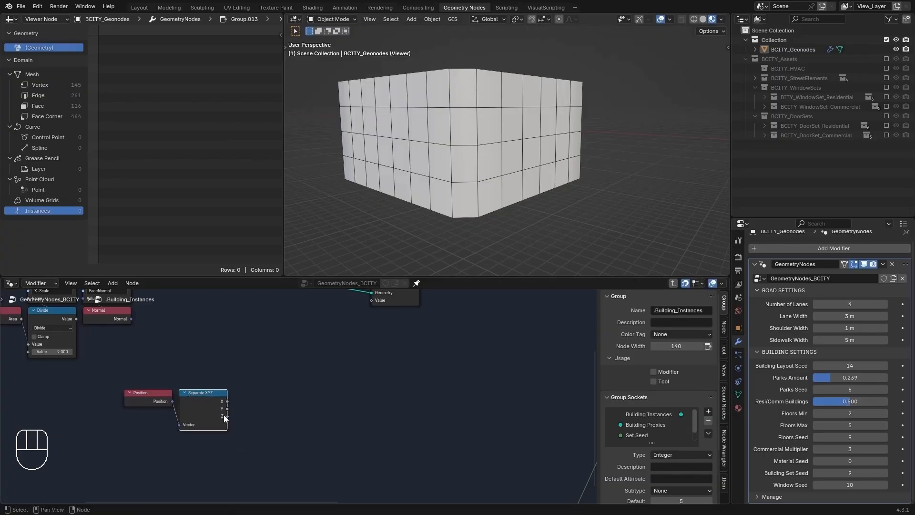
- Add an Attribute Statistic node between the Separate XYZ and Viewer nodes
{"action": "middle_click_drag", "start_coordinate": [272, 372], "coordinate": [276, 413]}
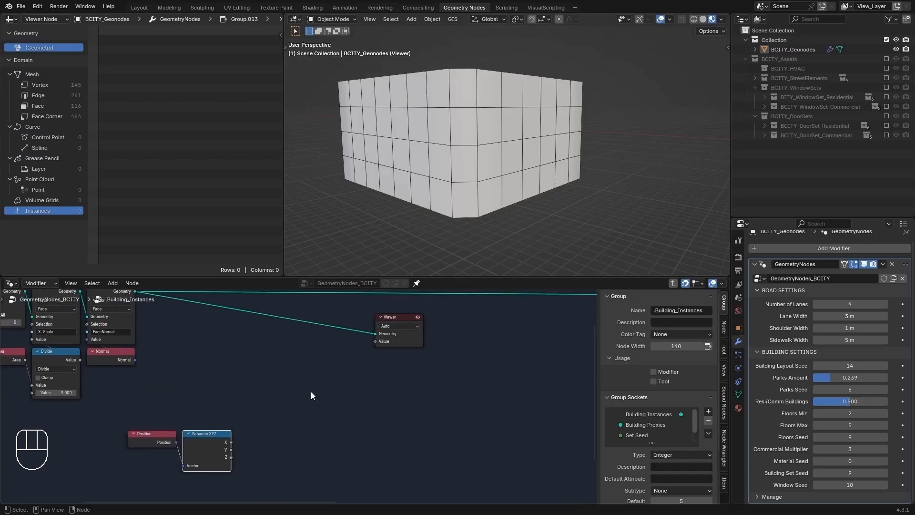
{"action": "key", "text": "shift+a"}
{"action": "type", "text": "static"}
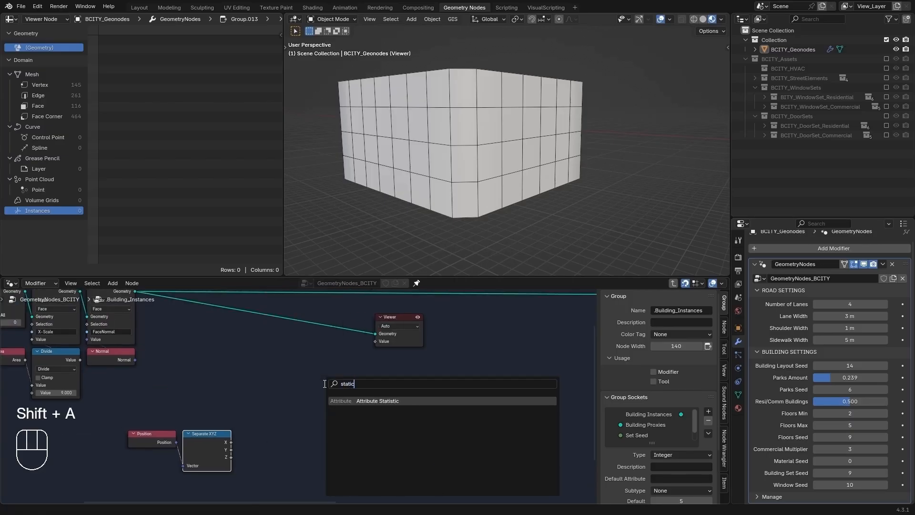
{"action": "key", "text": "Return"}
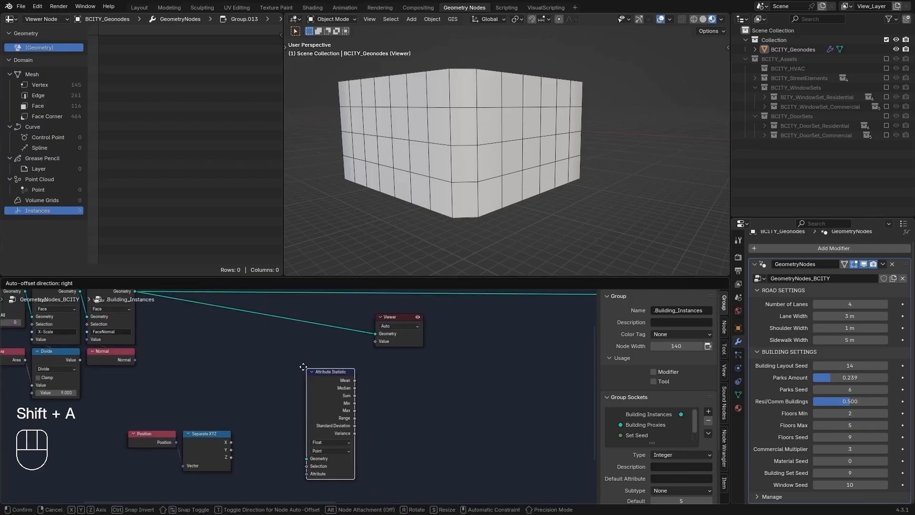
{"action": "left_click", "coordinate": [296, 363]}
{"action": "scroll", "coordinate": [293, 378], "scroll_direction": "up", "scroll_amount": 2}
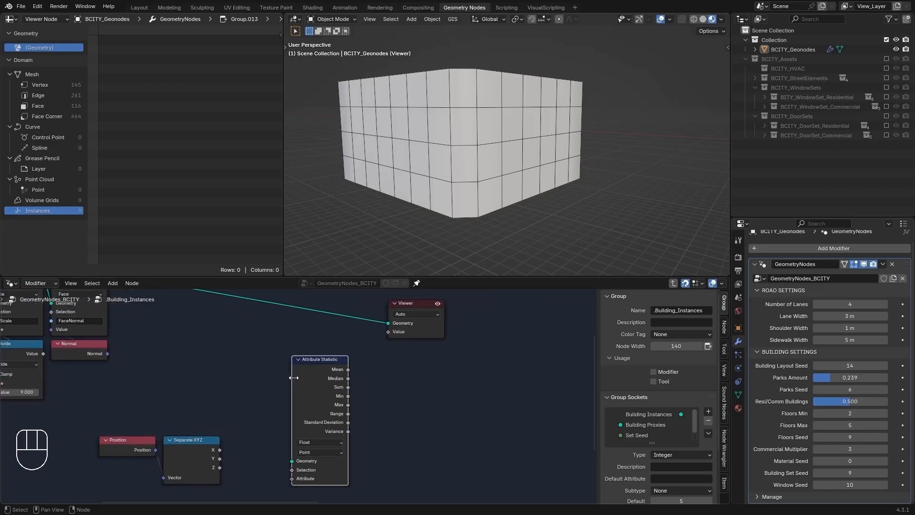
- Connect the FaceNormal node's Geometry output and the Separate XYZ node's Z output to Attribute Statistic's Geometry and Attribute inputs
{"action": "middle_click_drag", "start_coordinate": [275, 376], "coordinate": [323, 381]}
{"action": "scroll", "coordinate": [311, 379], "scroll_direction": "down", "scroll_amount": 1}
{"action": "middle_click_drag", "start_coordinate": [191, 324], "coordinate": [186, 344]}
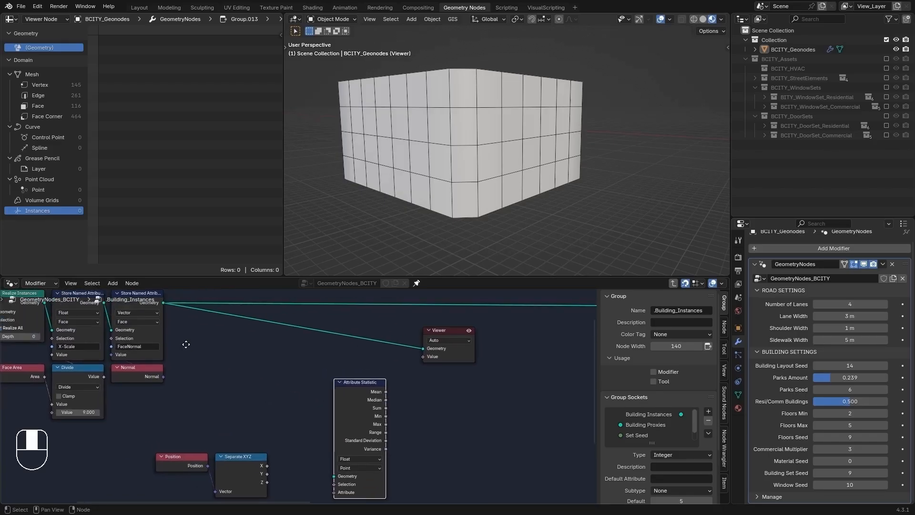
{"action": "left_click_drag", "start_coordinate": [164, 303], "coordinate": [339, 477]}
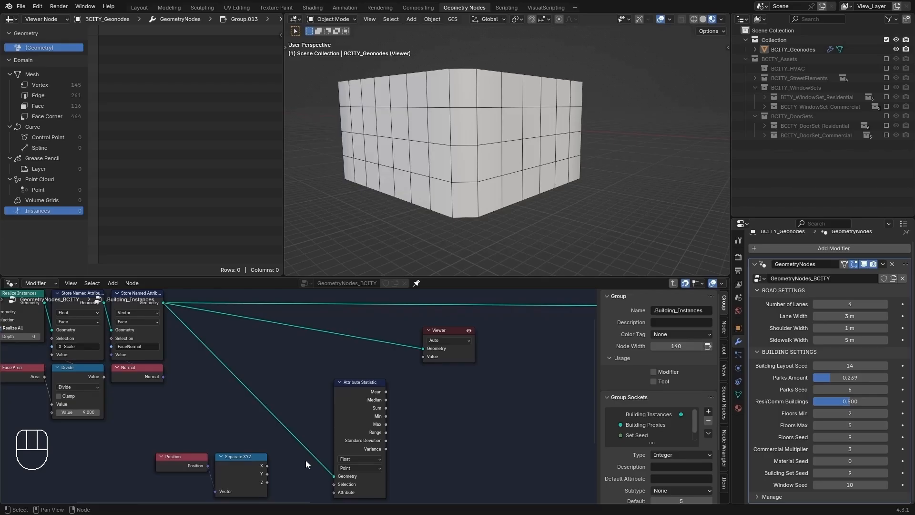
{"action": "middle_click_drag", "start_coordinate": [305, 459], "coordinate": [290, 428]}
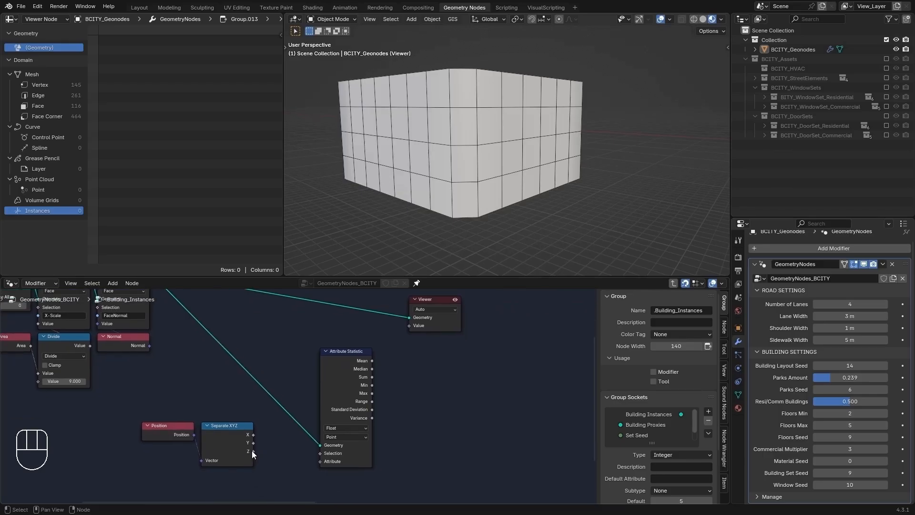
{"action": "left_click_drag", "start_coordinate": [252, 450], "coordinate": [319, 465]}
- Set the Attribute Statistic node's domain to Face and preview its Mean output through the Viewer
{"action": "left_click", "coordinate": [344, 428]}
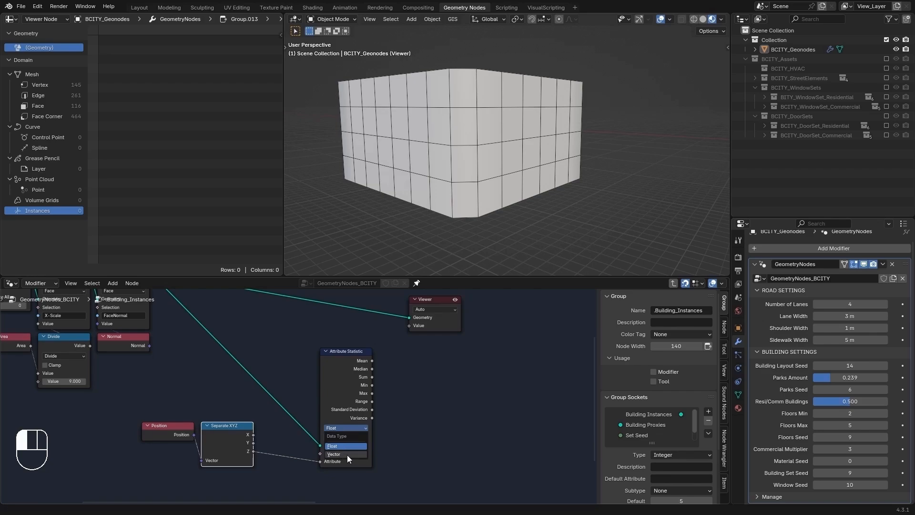
{"action": "left_click", "coordinate": [341, 436]}
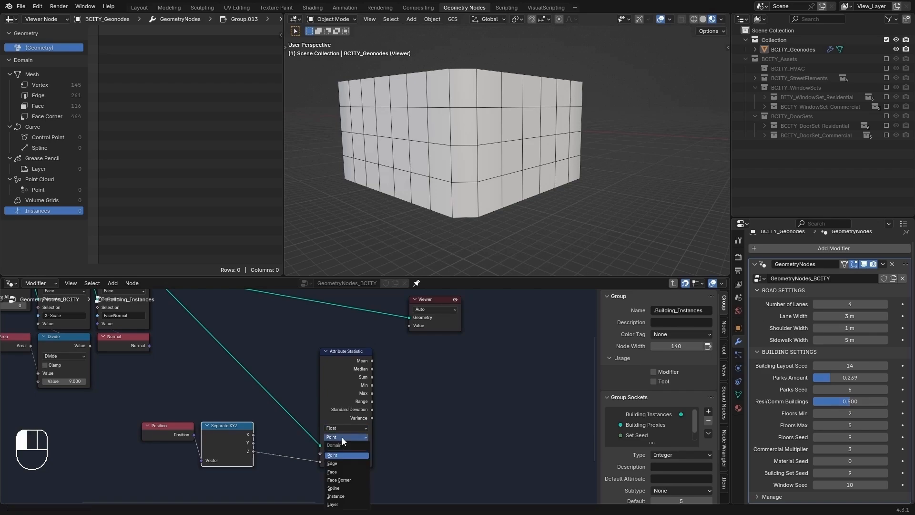
{"action": "left_click", "coordinate": [339, 472]}
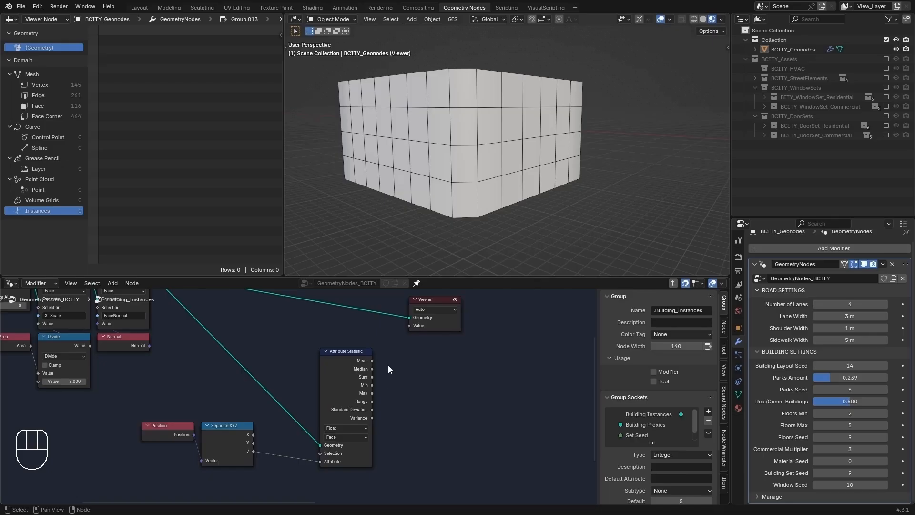
{"action": "left_click", "coordinate": [368, 361], "text": "ctrl+shift"}
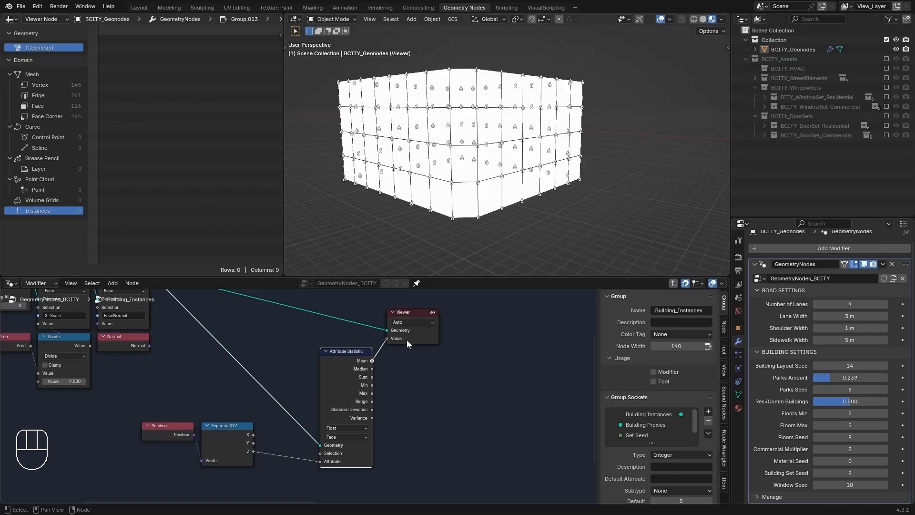
- Preview the Attribute Statistic node's Median, Sum, Min and Max outputs through the Viewer, ending on Min
{"action": "left_click", "coordinate": [371, 369], "text": "ctrl+shift"}
{"action": "left_click", "coordinate": [372, 377], "text": "ctrl+shift"}
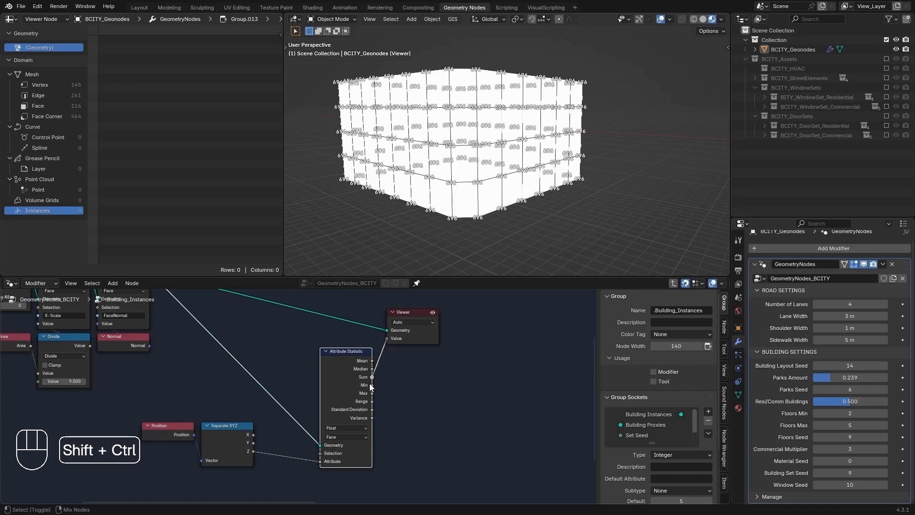
{"action": "left_click", "coordinate": [371, 385], "text": "ctrl+shift"}
{"action": "left_click", "coordinate": [371, 393], "text": "ctrl+shift"}
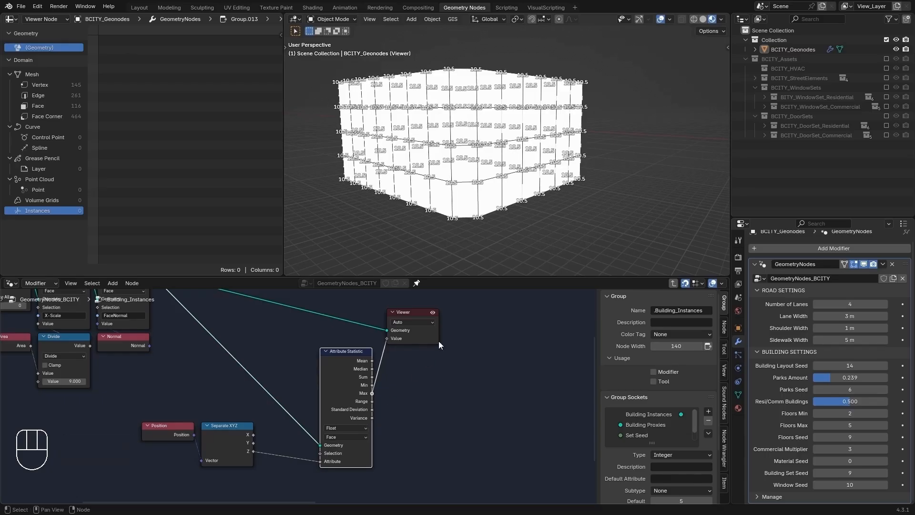
{"action": "left_click", "coordinate": [371, 386], "text": "ctrl+shift"}
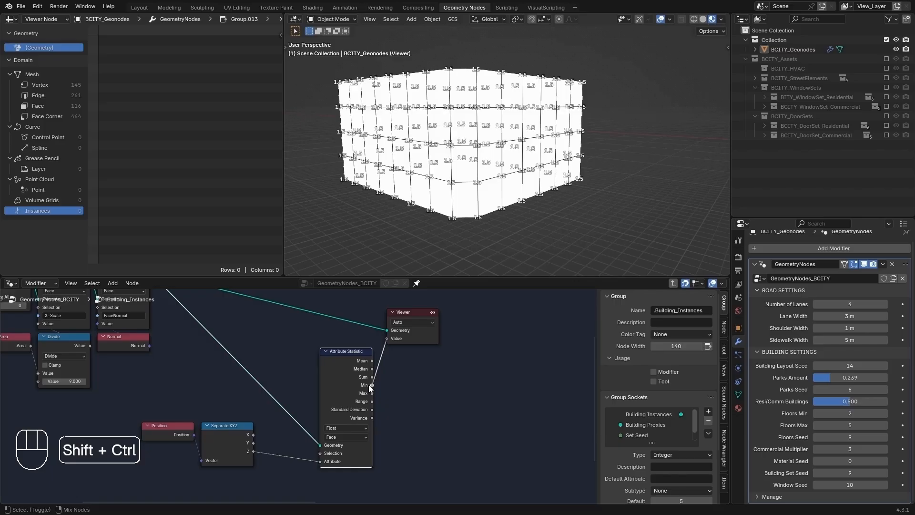
- Add an Equal compare node beside Attribute Statistic, with its Min output feeding A and the Separate XYZ node's Z output feeding B
{"action": "left_click", "coordinate": [344, 390]}
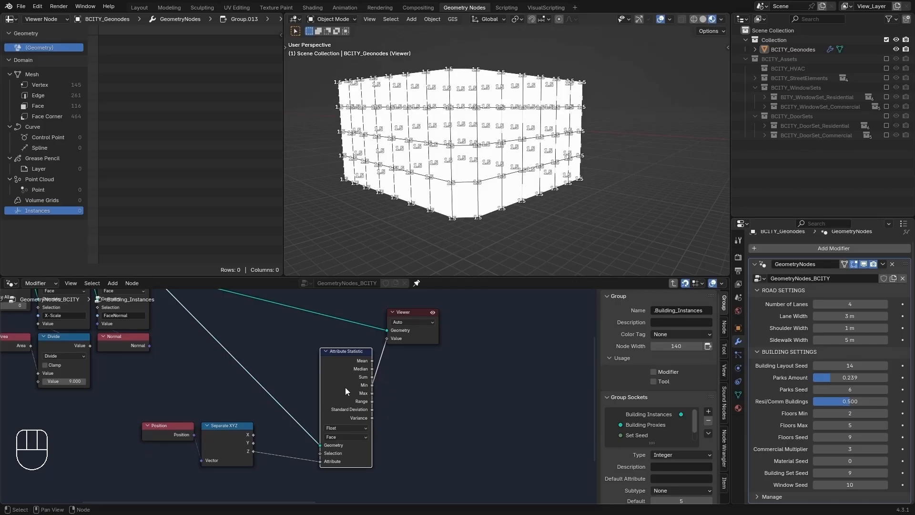
{"action": "left_click_drag", "start_coordinate": [345, 387], "coordinate": [308, 365]}
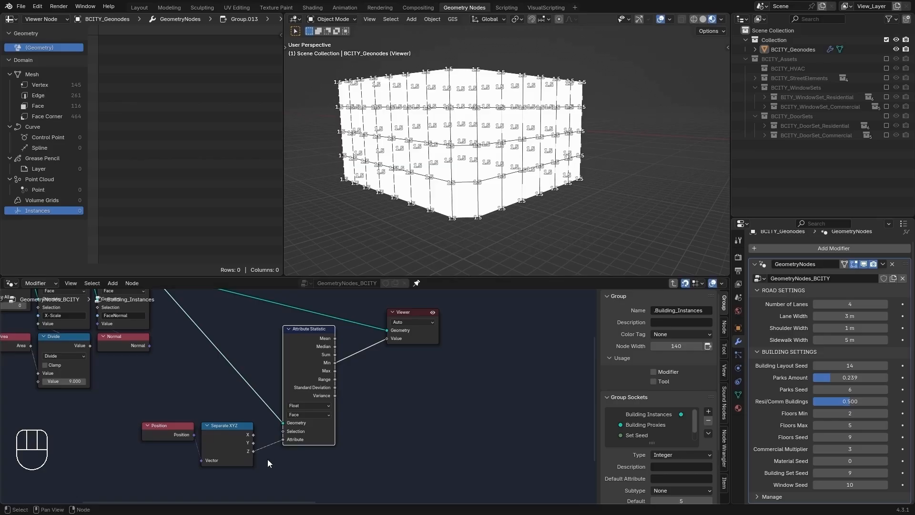
{"action": "left_click_drag", "start_coordinate": [253, 451], "coordinate": [382, 451]}
{"action": "type", "text": "equ"}
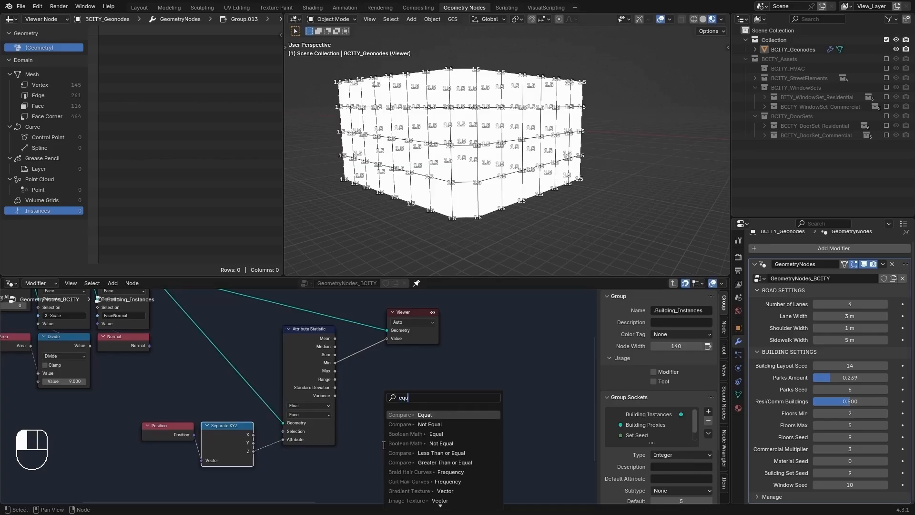
{"action": "key", "text": "Return"}
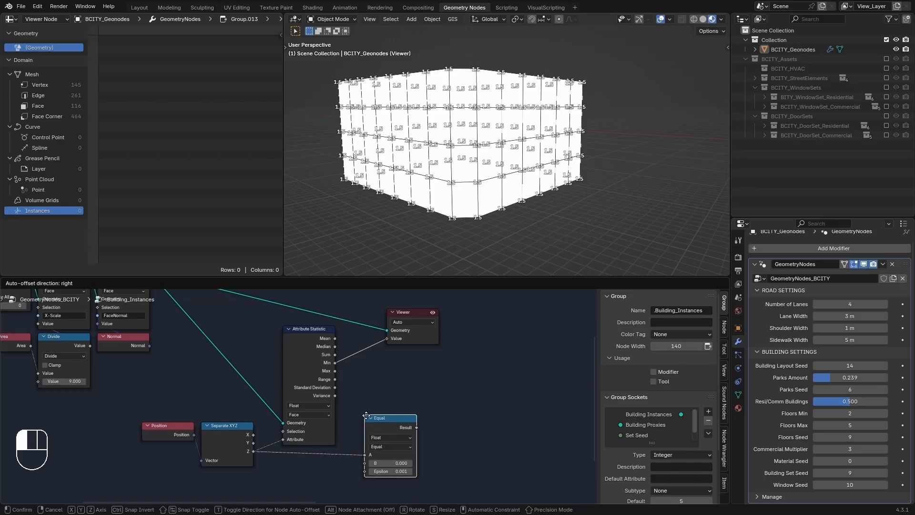
{"action": "left_click_drag", "start_coordinate": [336, 366], "coordinate": [364, 463]}
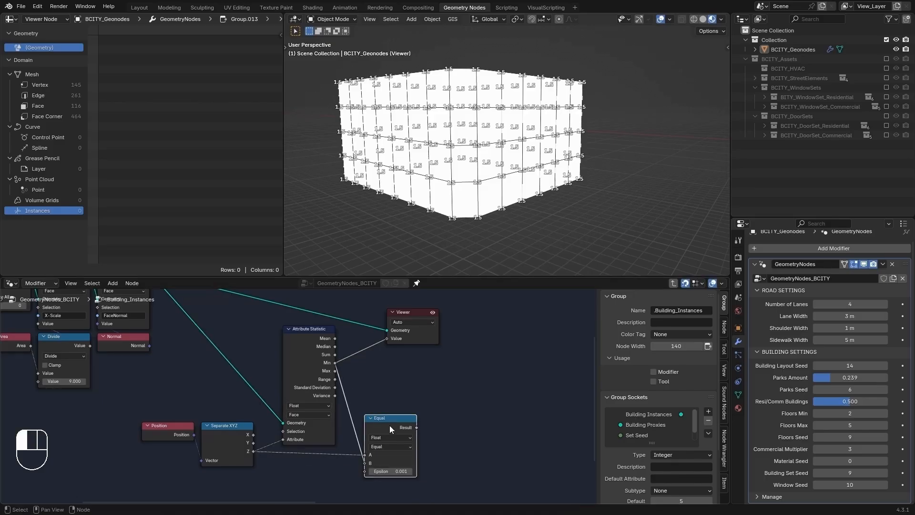
{"action": "left_click", "coordinate": [390, 425]}
{"action": "key", "text": "alt+s"}
- Hide the unused sockets of the Attribute Statistic and Separate XYZ nodes and move both nodes closer together
{"action": "left_click", "coordinate": [308, 379]}
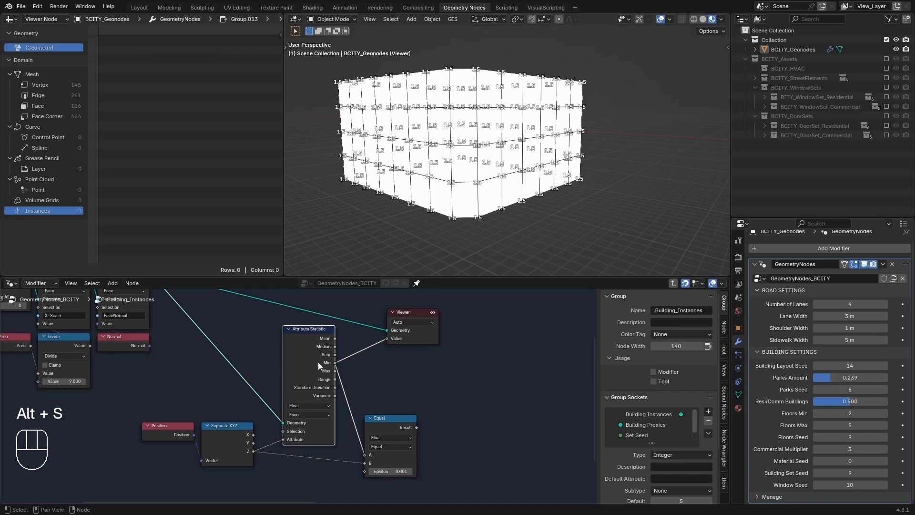
{"action": "key", "text": "ctrl+h"}
{"action": "key", "text": "g"}
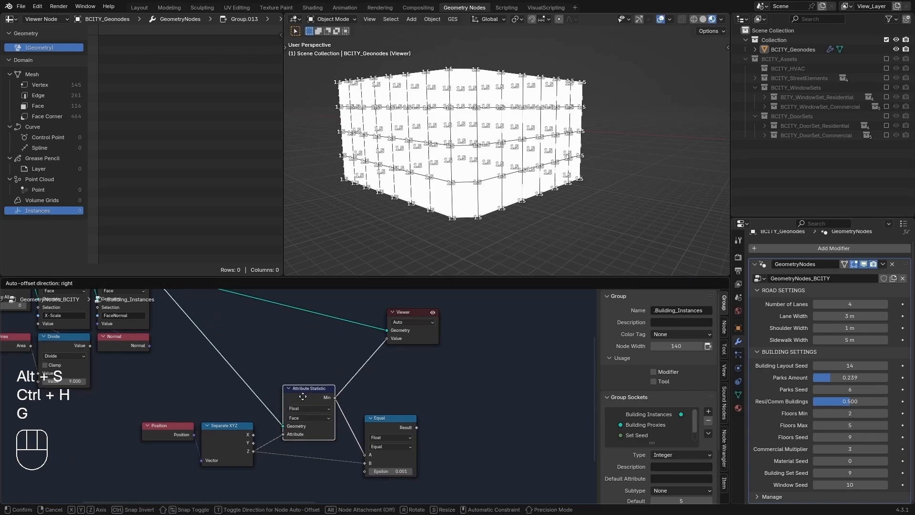
{"action": "left_click", "coordinate": [294, 406]}
{"action": "left_click", "coordinate": [236, 442]}
{"action": "key", "text": "ctrl+h"}
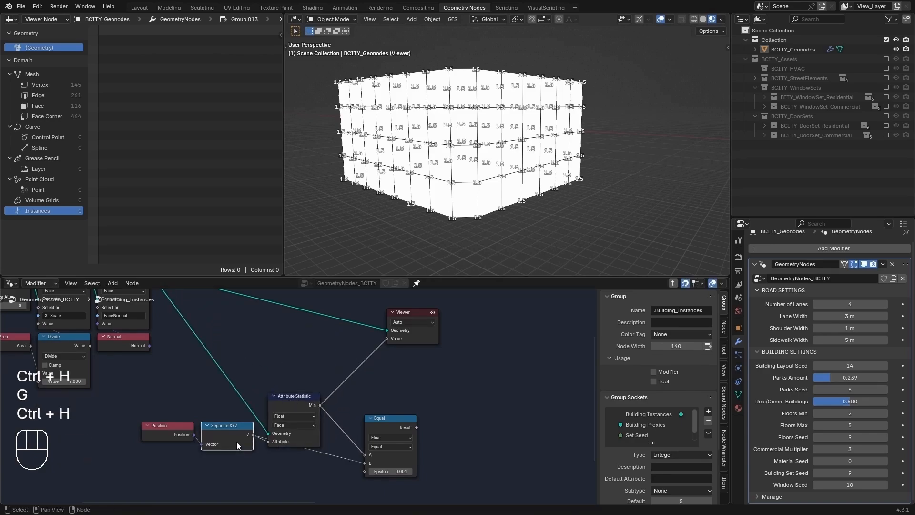
{"action": "key", "text": "g"}
{"action": "left_click", "coordinate": [241, 459]}
- Move the Position node level with Separate XYZ and the Equal node right beside Attribute Statistic
{"action": "left_click", "coordinate": [175, 436]}
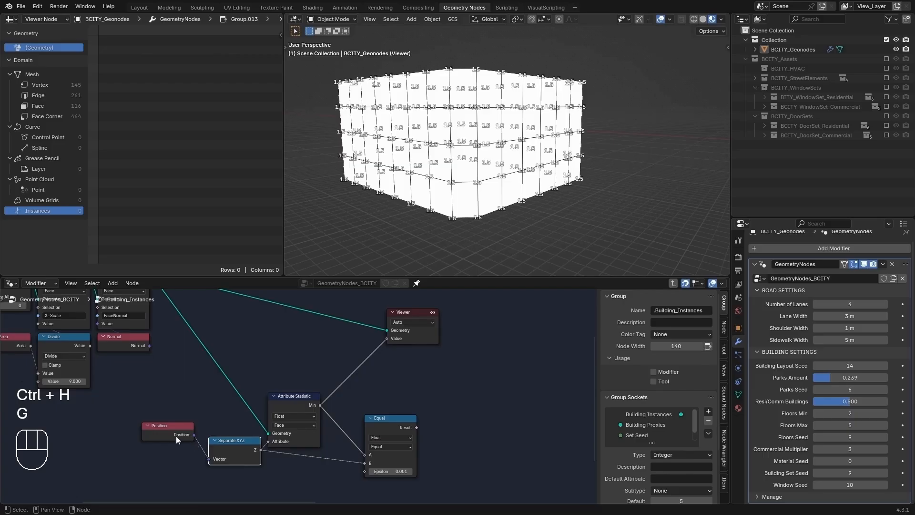
{"action": "key", "text": "g"}
{"action": "left_click", "coordinate": [186, 449]}
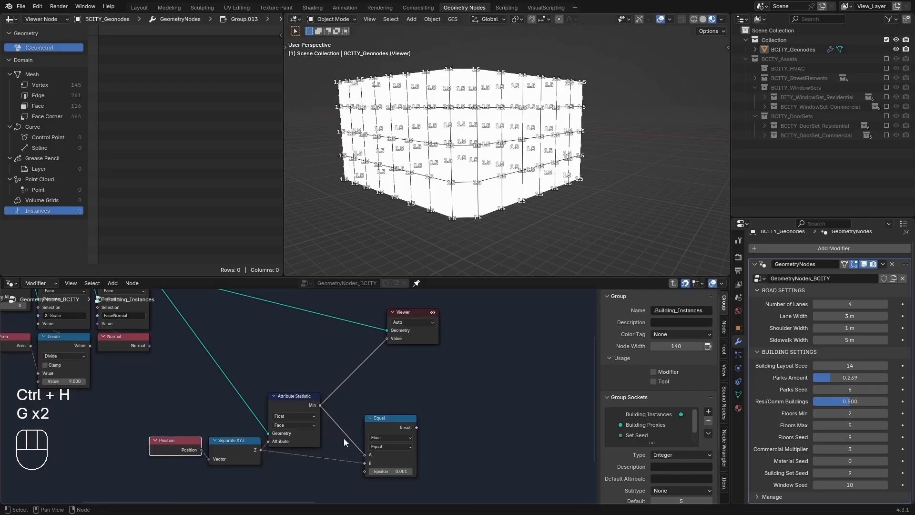
{"action": "left_click", "coordinate": [387, 428]}
{"action": "key", "text": "g"}
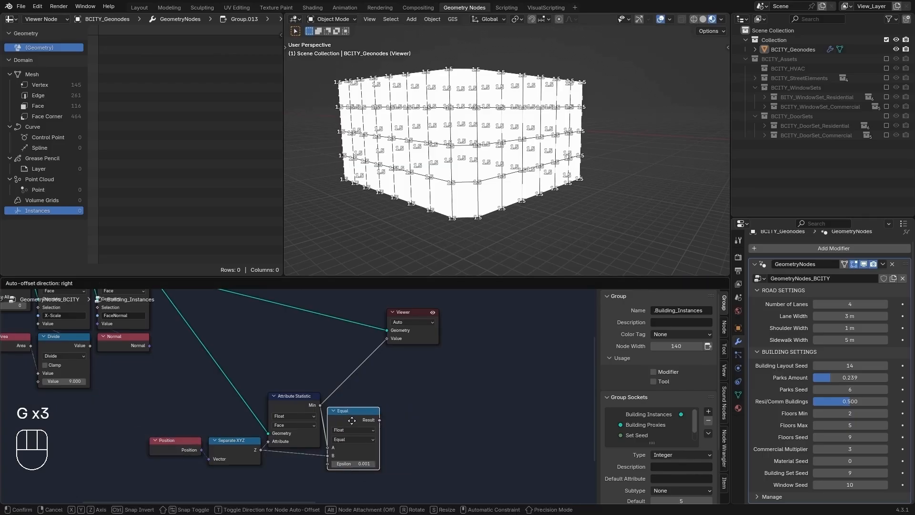
{"action": "left_click", "coordinate": [352, 420]}
{"action": "key", "text": "alt+a"}
- Preview the Equal node's Result with the Viewer's domain set to Face, and inspect the building's ground-floor faces from several sides
{"action": "left_click", "coordinate": [362, 417], "text": "ctrl+shift"}
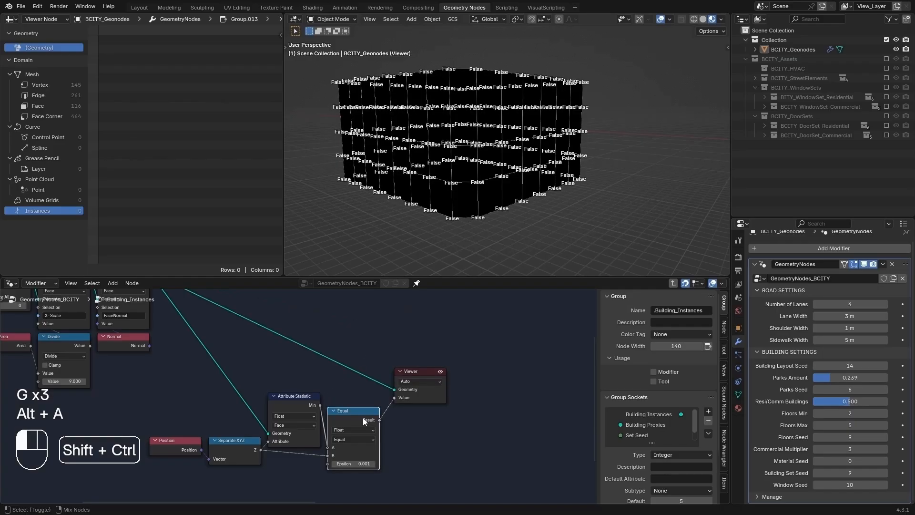
{"action": "left_click", "coordinate": [409, 381]}
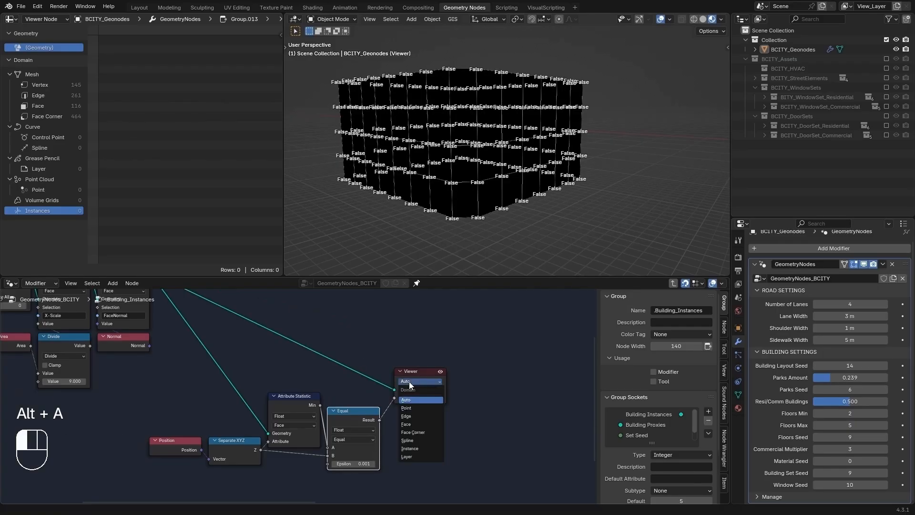
{"action": "left_click", "coordinate": [416, 424]}
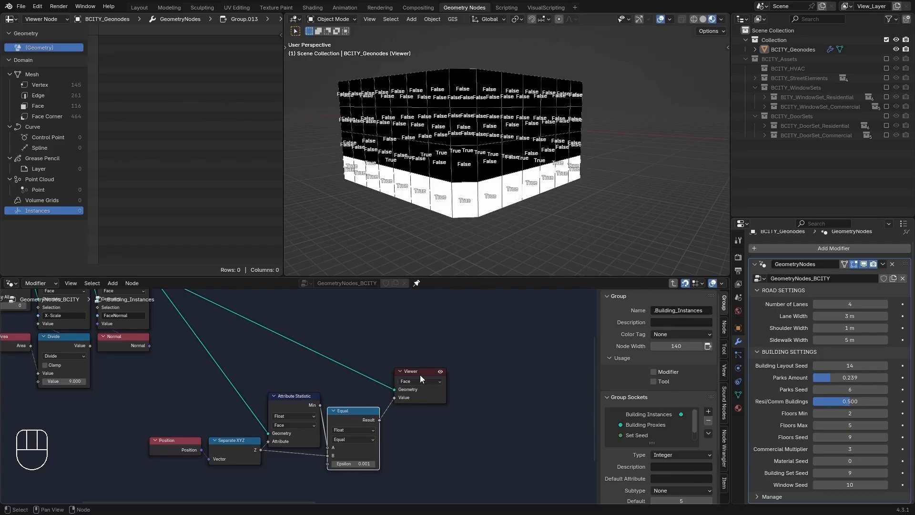
{"action": "key", "text": "g"}
{"action": "left_click", "coordinate": [470, 362]}
{"action": "key", "text": "alt+a"}
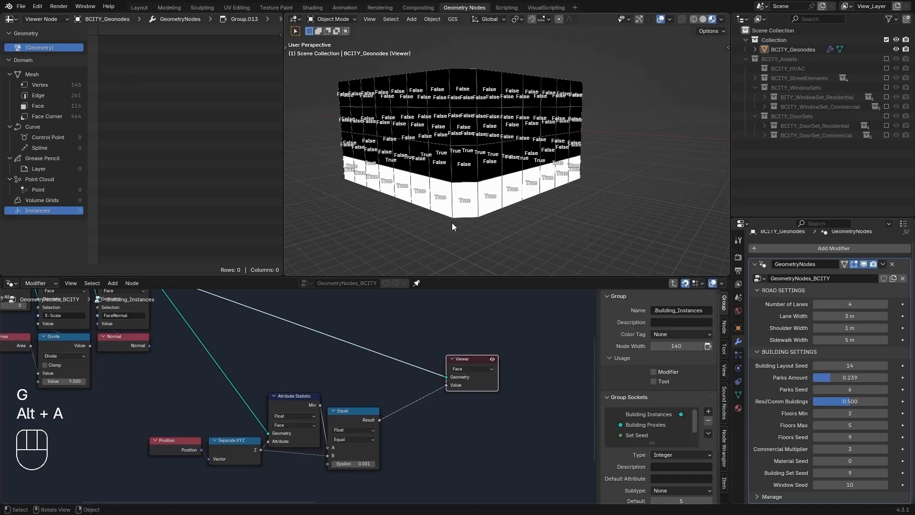
{"action": "scroll", "coordinate": [477, 212], "scroll_direction": "down", "scroll_amount": 2}
{"action": "middle_click_drag", "start_coordinate": [536, 194], "coordinate": [457, 216]}
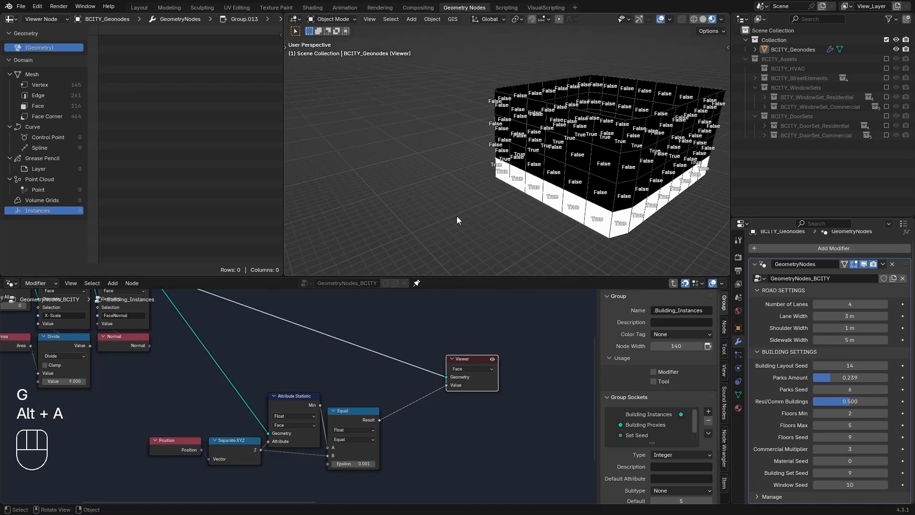
{"action": "middle_click_drag", "start_coordinate": [684, 207], "coordinate": [548, 194]}
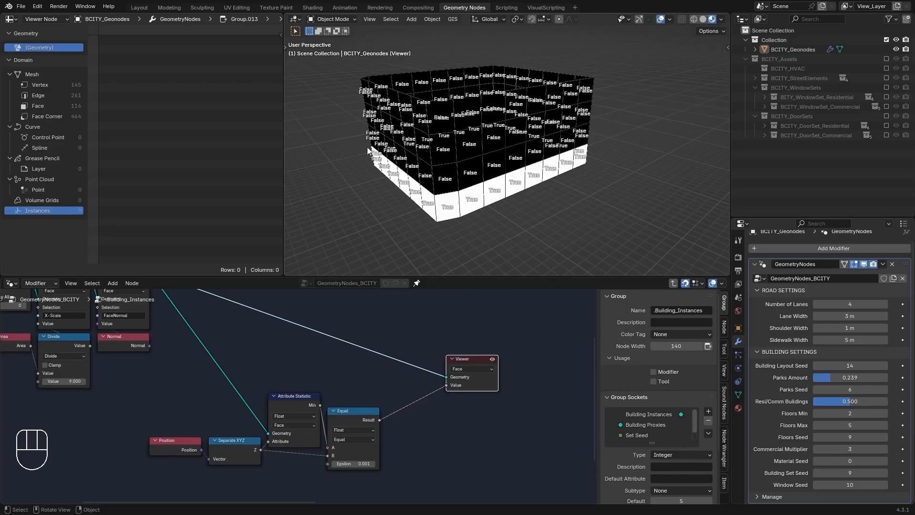
{"action": "middle_click_drag", "start_coordinate": [404, 210], "coordinate": [527, 200]}
{"action": "scroll", "coordinate": [363, 379], "scroll_direction": "down", "scroll_amount": 2}
- Add a Random Value node below the Equal node and set its data type to Boolean
{"action": "middle_click_drag", "start_coordinate": [382, 385], "coordinate": [422, 350]}
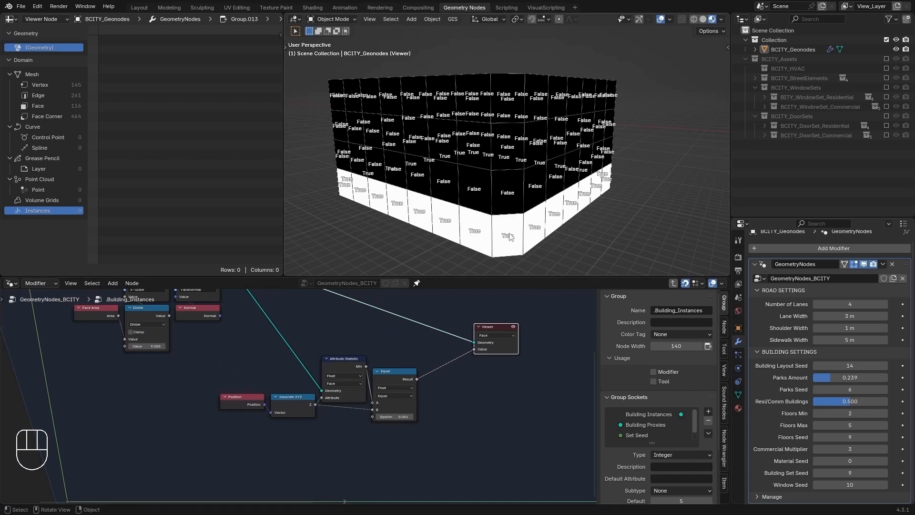
{"action": "left_click", "coordinate": [351, 469]}
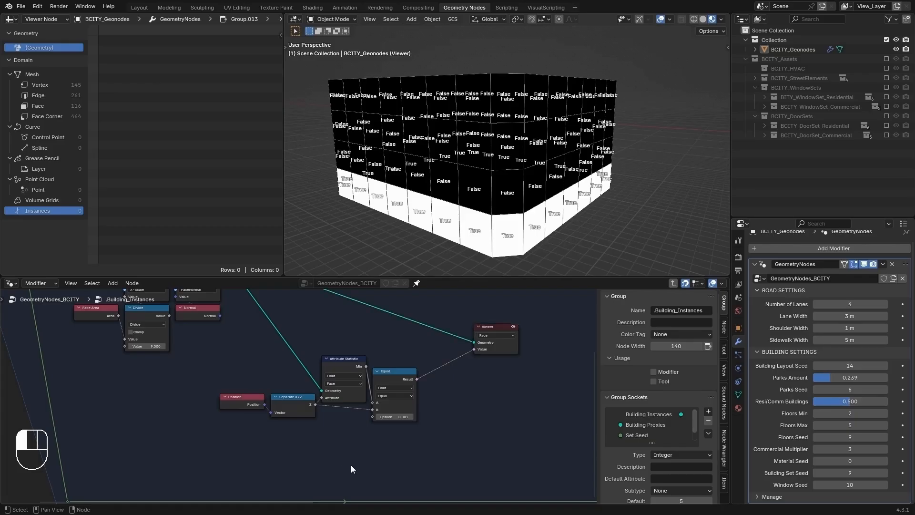
{"action": "key", "text": "shift+a"}
{"action": "type", "text": "ran"}
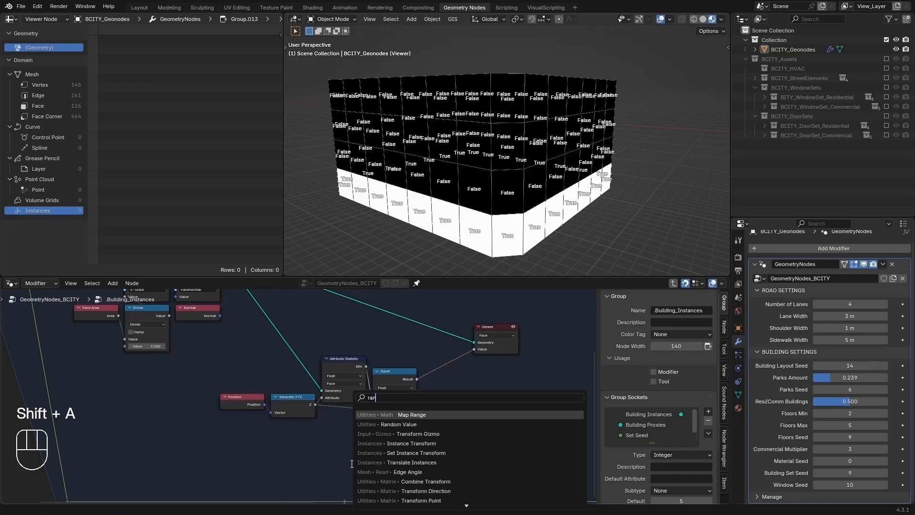
{"action": "type", "text": "dom"}
{"action": "key", "text": "Return"}
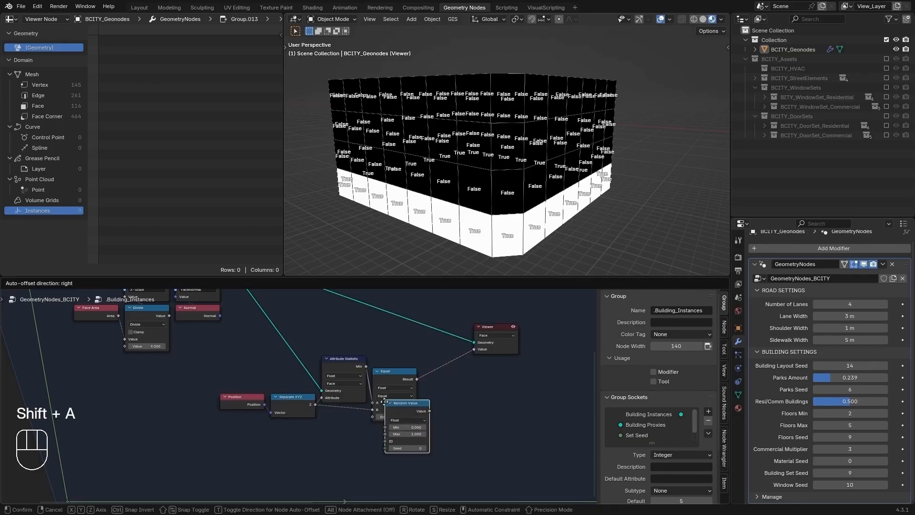
{"action": "left_click", "coordinate": [387, 442]}
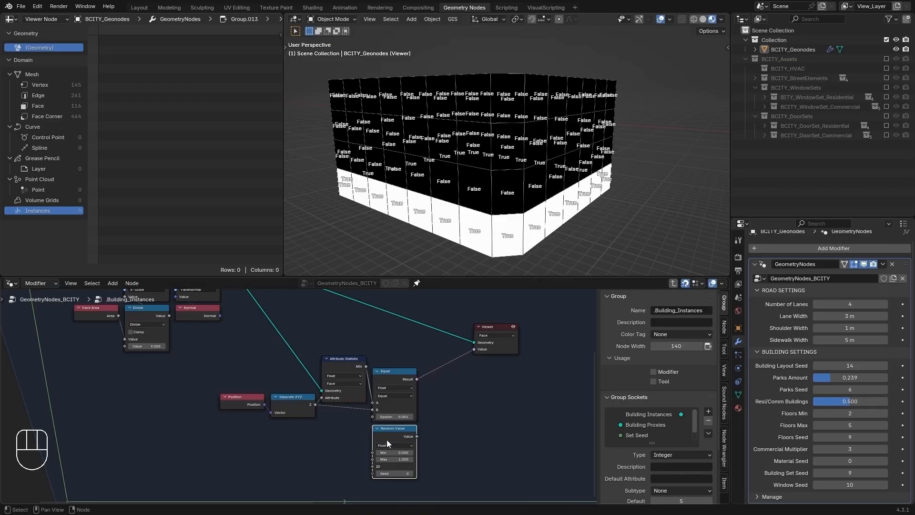
{"action": "left_click", "coordinate": [387, 446]}
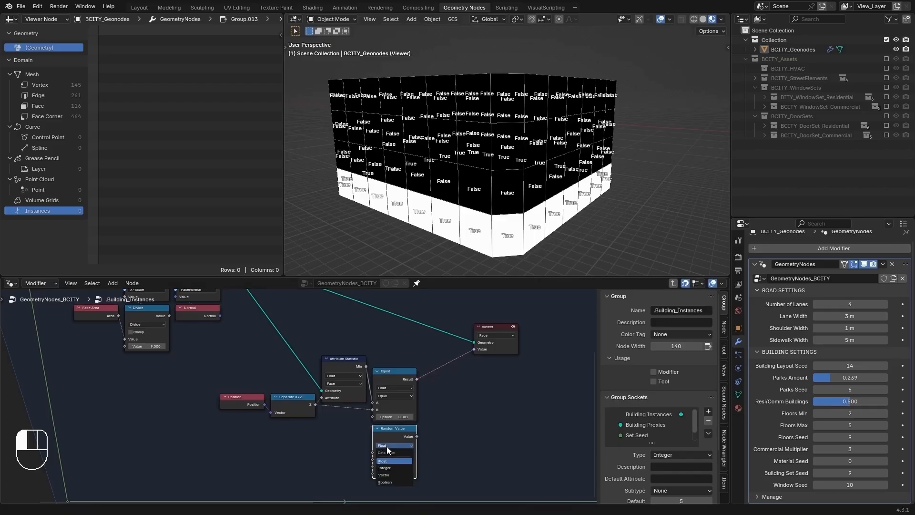
{"action": "left_click", "coordinate": [392, 481]}
- Combine the Equal Result and Random Value outputs in a new And Boolean Math node and preview it through the Viewer
{"action": "scroll", "coordinate": [437, 438], "scroll_direction": "up", "scroll_amount": 1}
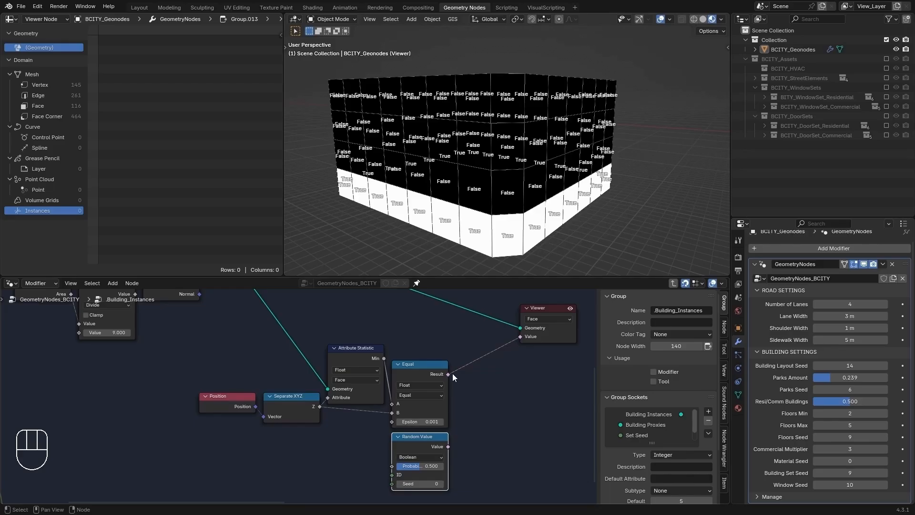
{"action": "left_click_drag", "start_coordinate": [449, 374], "coordinate": [492, 403]}
{"action": "type", "text": "ando"}
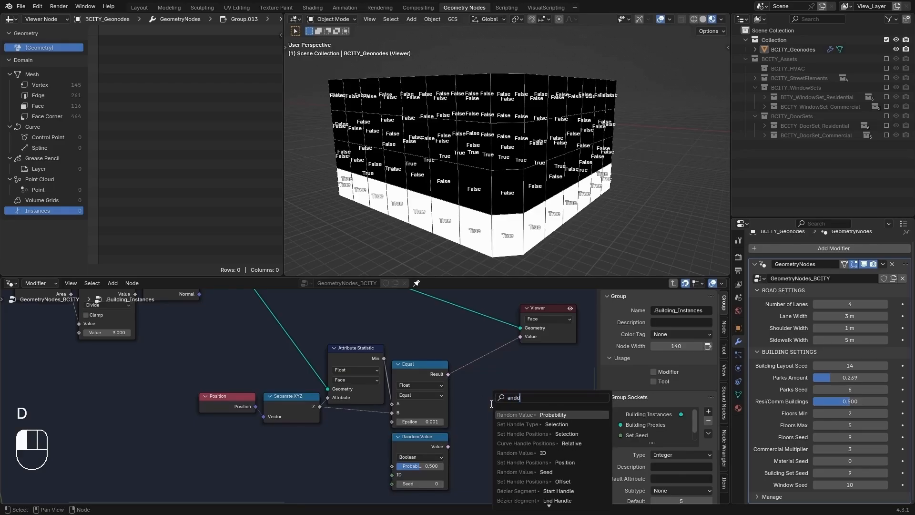
{"action": "key", "text": "BackSpace"}
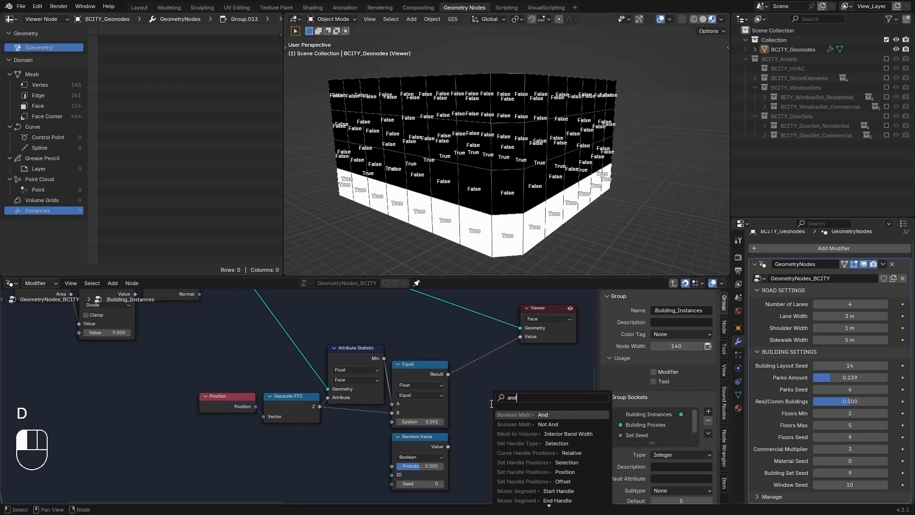
{"action": "key", "text": "Return"}
{"action": "left_click", "coordinate": [477, 403]}
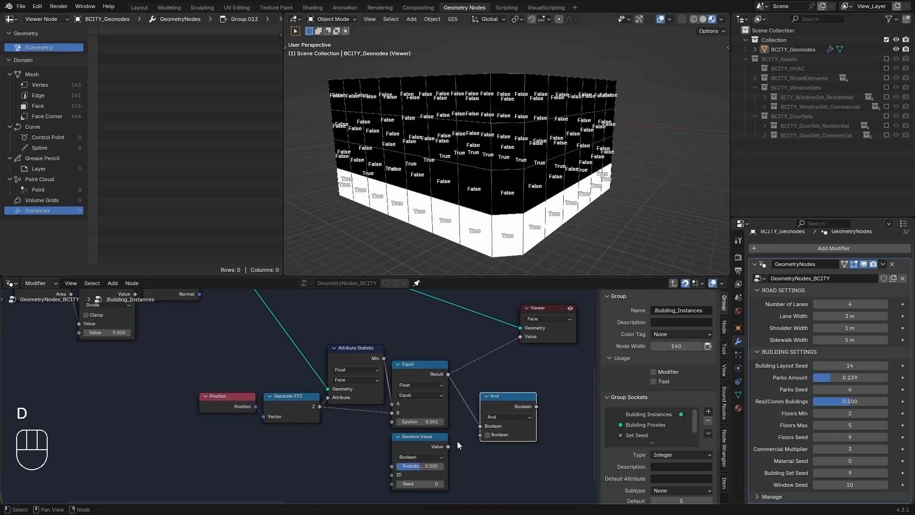
{"action": "left_click_drag", "start_coordinate": [448, 447], "coordinate": [484, 433]}
{"action": "left_click", "coordinate": [498, 399], "text": "ctrl+shift"}
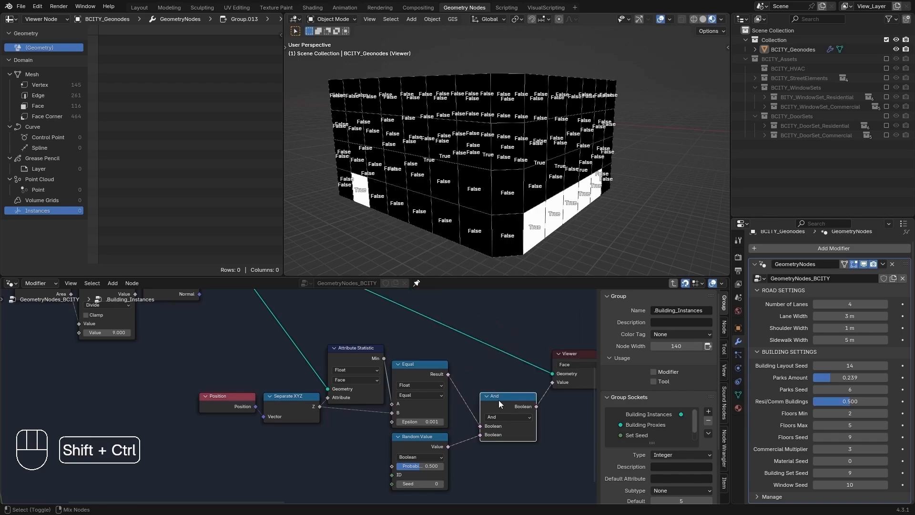
- Set the Random Value node's Probability to 0.325 and its Seed to 8
{"action": "mouse_move", "coordinate": [425, 465]}
{"action": "left_mouse_down"}
{"action": "mouse_move", "coordinate": [440, 466]}
{"action": "mouse_move", "coordinate": [413, 465]}
{"action": "left_mouse_up"}
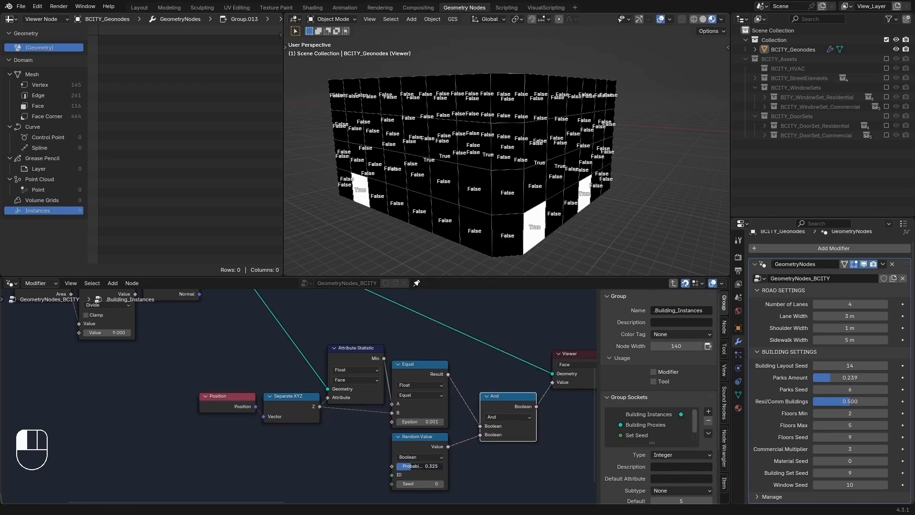
{"action": "left_click", "coordinate": [441, 483]}
{"action": "left_click", "coordinate": [441, 483]}
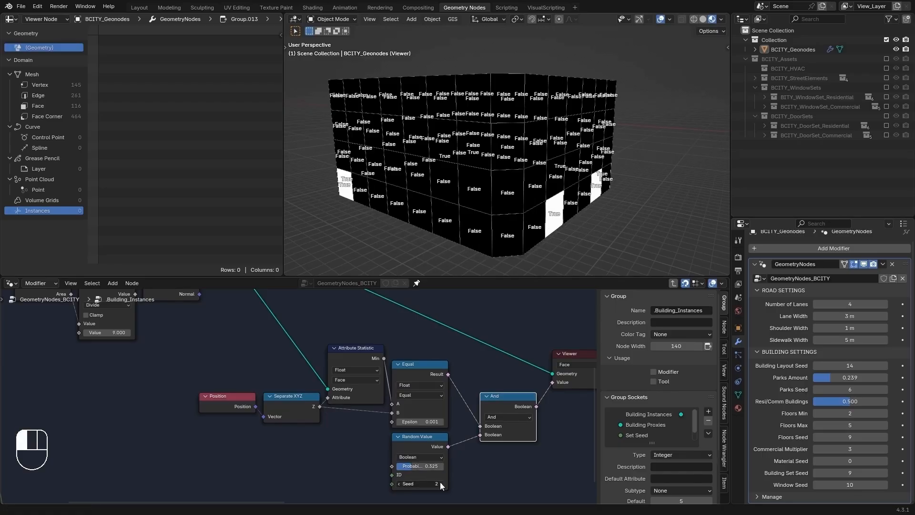
{"action": "left_click", "coordinate": [441, 484]}
{"action": "left_click", "coordinate": [440, 484]}
{"action": "left_click", "coordinate": [441, 484]}
{"action": "left_click", "coordinate": [440, 484]}
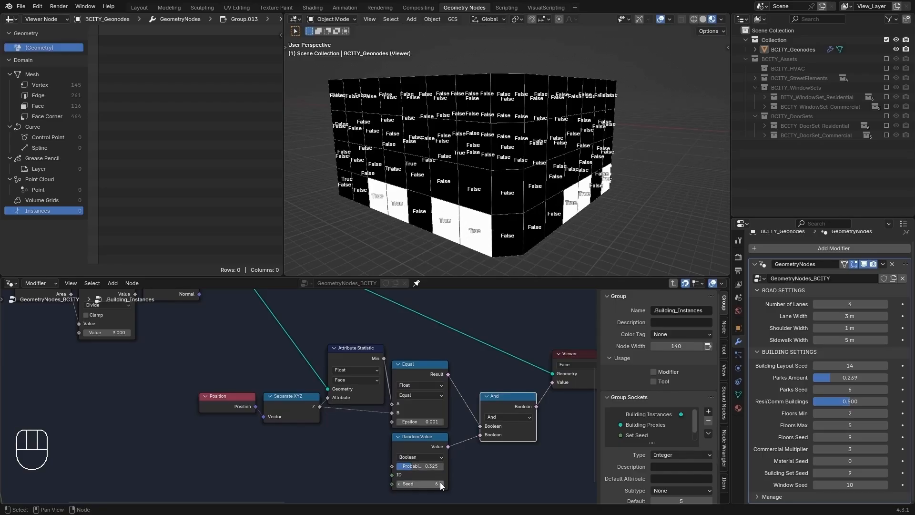
{"action": "left_click", "coordinate": [441, 484]}
{"action": "left_click", "coordinate": [441, 484]}
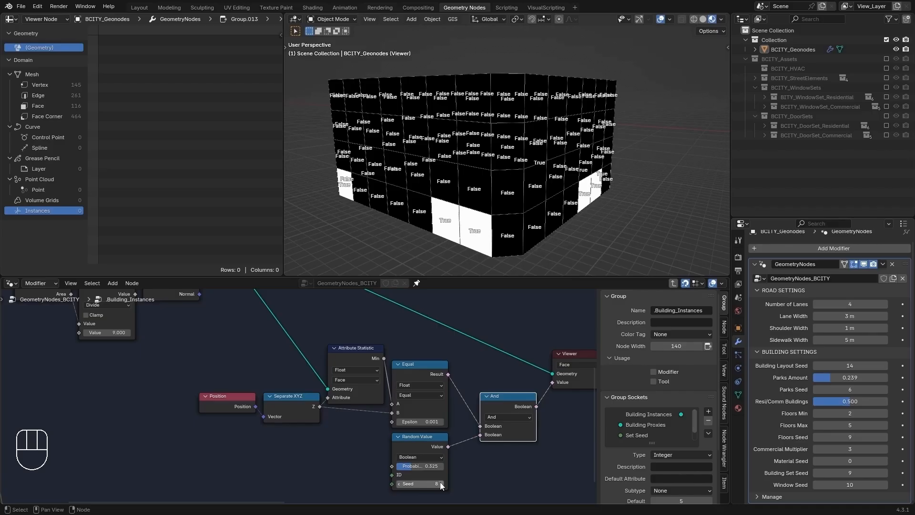
- Set the Random Value node's Seed to 0
{"action": "left_click", "coordinate": [415, 484]}
{"action": "type", "text": "0"}
{"action": "key", "text": "Return"}
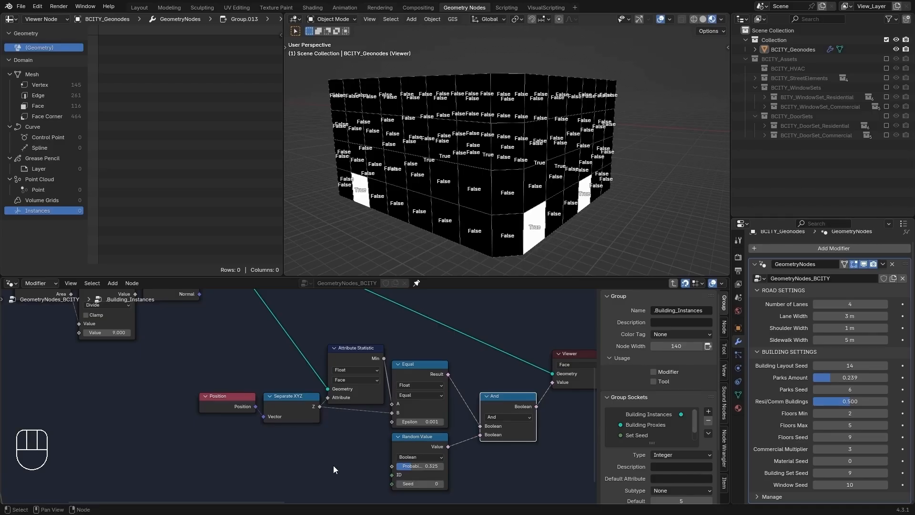
- Add a Group Input node beside the Random Value node and connect a new group input to its Probability
{"action": "middle_click_drag", "start_coordinate": [333, 465], "coordinate": [346, 439]}
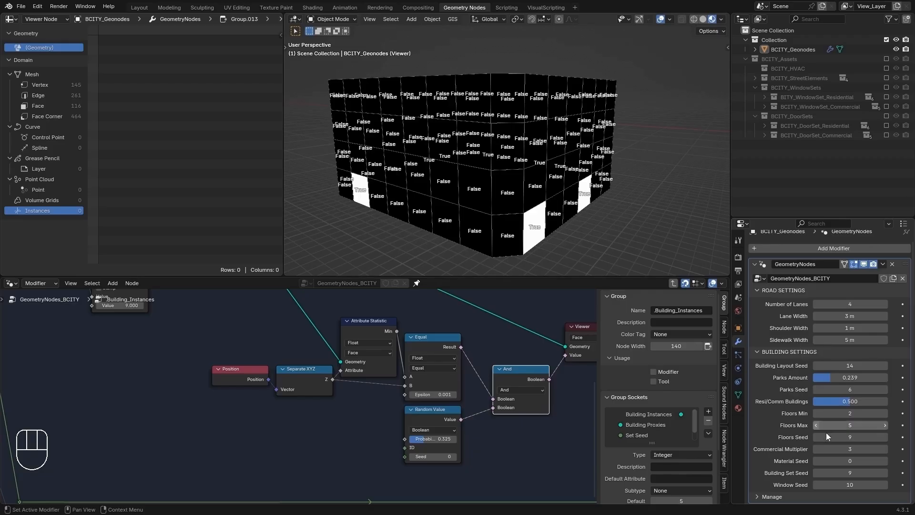
{"action": "left_click", "coordinate": [333, 423]}
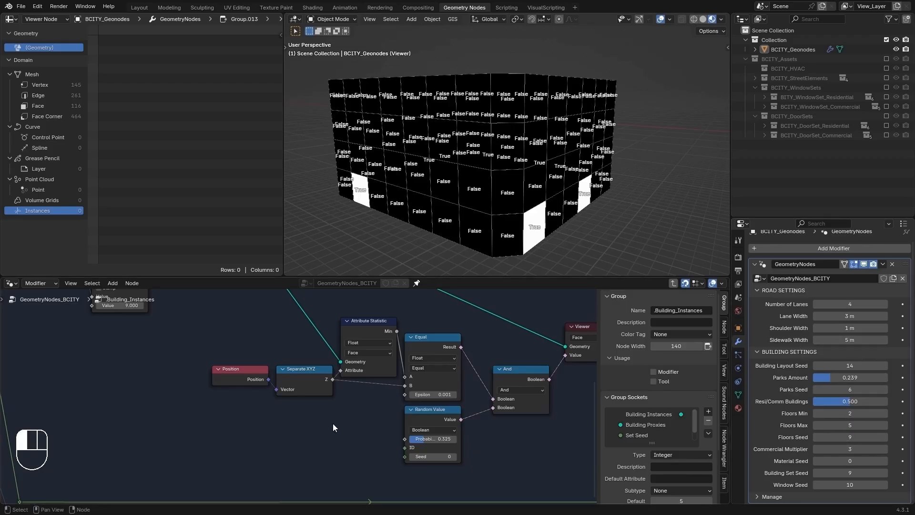
{"action": "key", "text": "shift+a"}
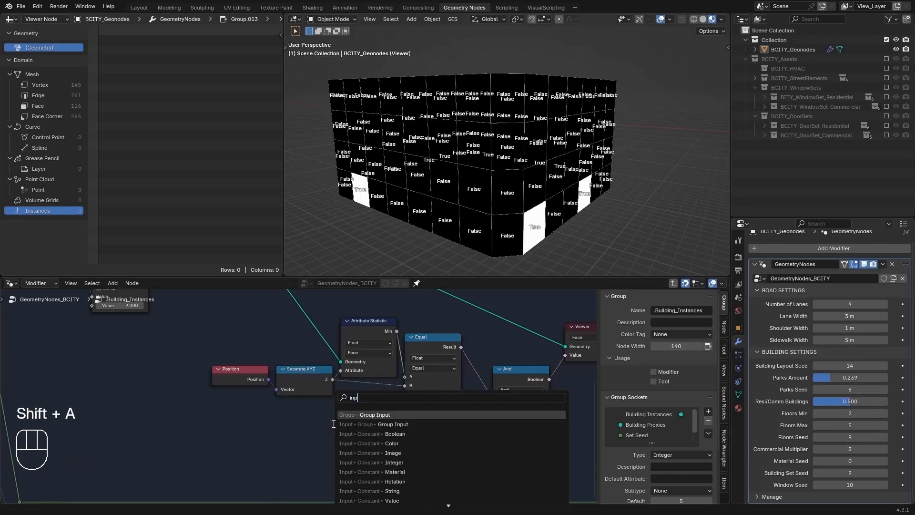
{"action": "left_click", "coordinate": [333, 424]}
{"action": "left_click", "coordinate": [309, 423]}
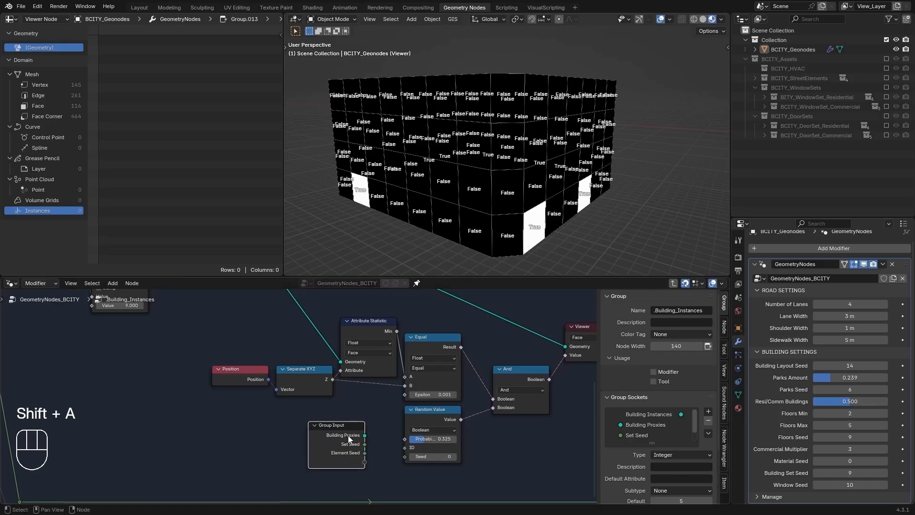
{"action": "left_click_drag", "start_coordinate": [405, 439], "coordinate": [364, 470]}
{"action": "left_click", "coordinate": [336, 451]}
- Rename the group's new Probability input socket to "Doors Amount"
{"action": "scroll", "coordinate": [639, 427], "scroll_direction": "down", "scroll_amount": 2}
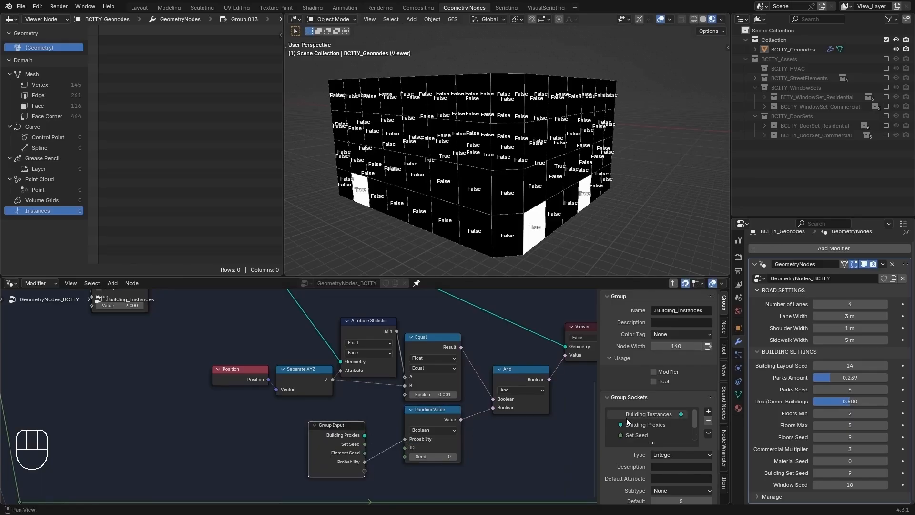
{"action": "left_click", "coordinate": [639, 425]}
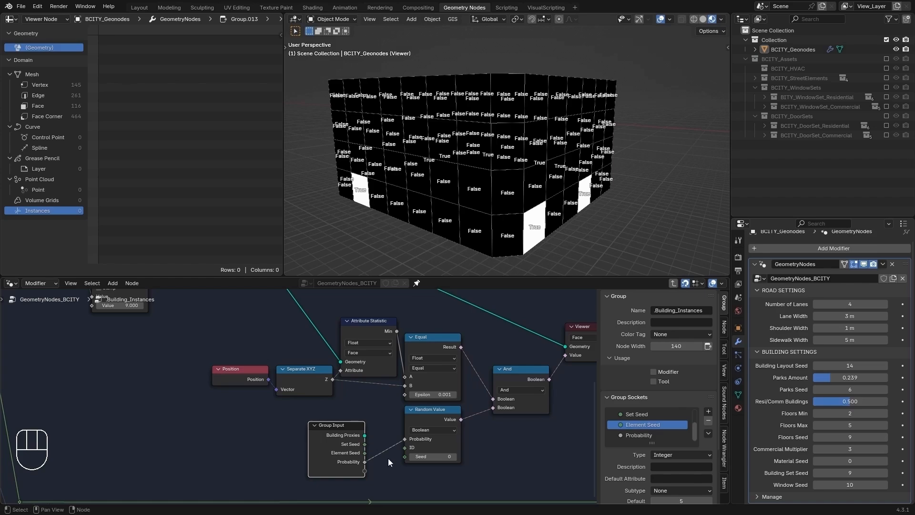
{"action": "double_click", "coordinate": [639, 435]}
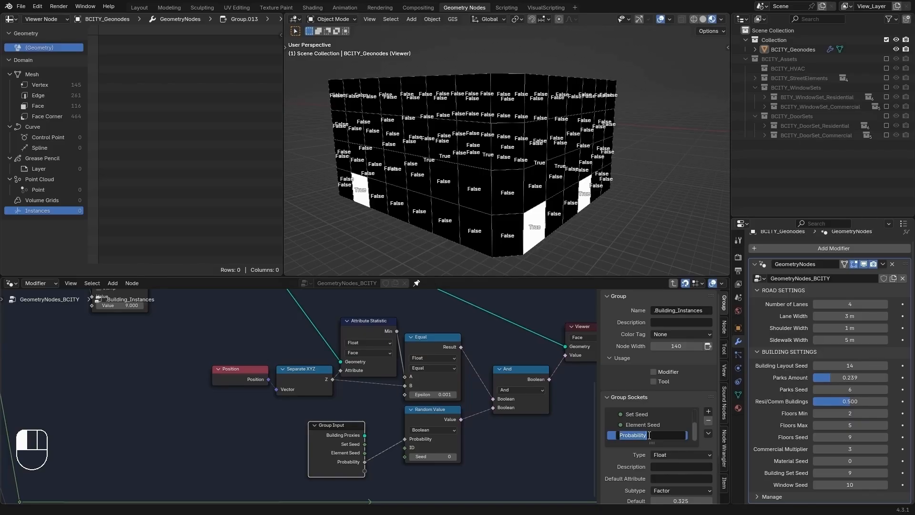
{"action": "type", "text": "Doors Amount"}
{"action": "key", "text": "Return"}
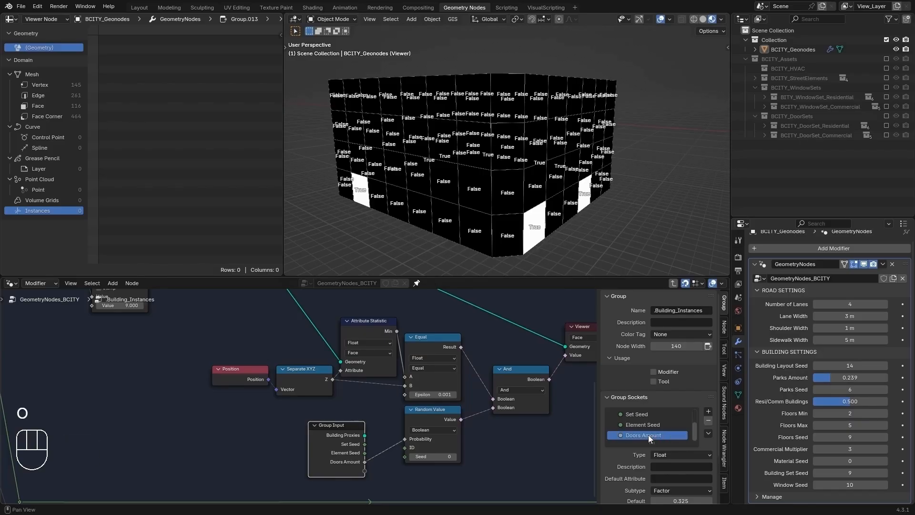
- Hide the unused sockets of the new Group Input node and move it next to the Random Value node
{"action": "key", "text": "ctrl+h"}
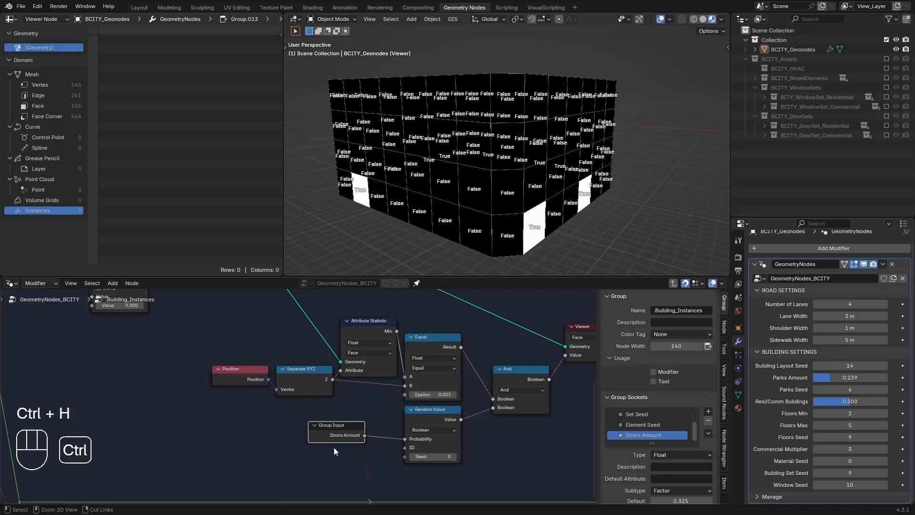
{"action": "key", "text": "g"}
{"action": "left_click", "coordinate": [363, 431]}
- Return to the main node tree and expose the Building_Instances node's Doors Amount as a new input on its Group Input node
{"action": "key", "text": "Tab"}
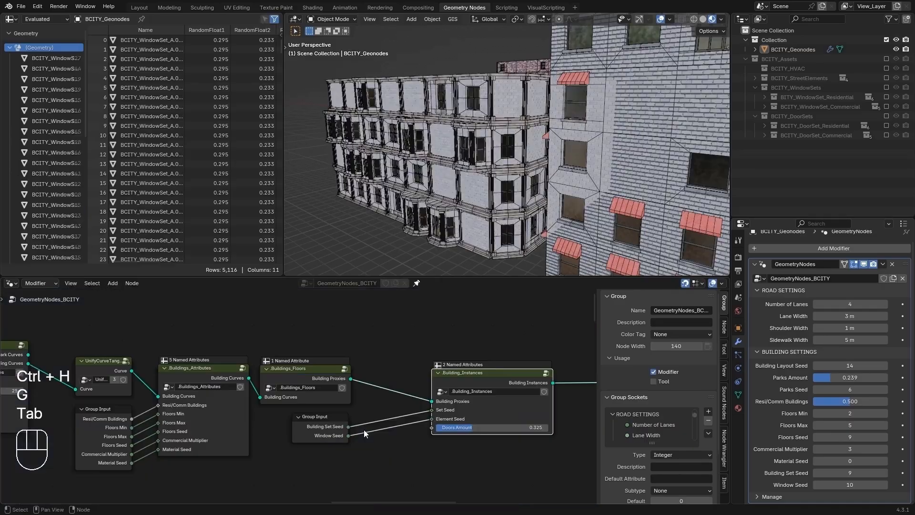
{"action": "left_click", "coordinate": [329, 433]}
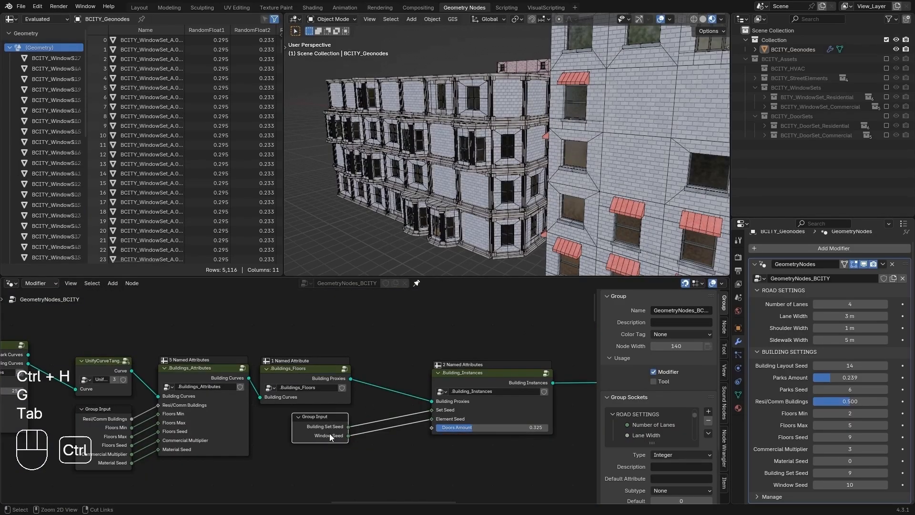
{"action": "key", "text": "ctrl+h"}
{"action": "scroll", "coordinate": [352, 448], "scroll_direction": "down", "scroll_amount": 2}
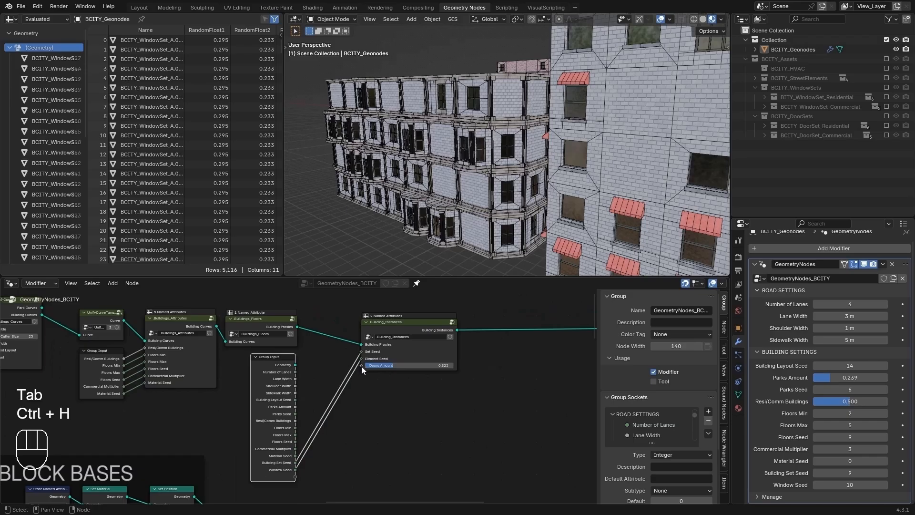
{"action": "left_click_drag", "start_coordinate": [362, 366], "coordinate": [296, 477]}
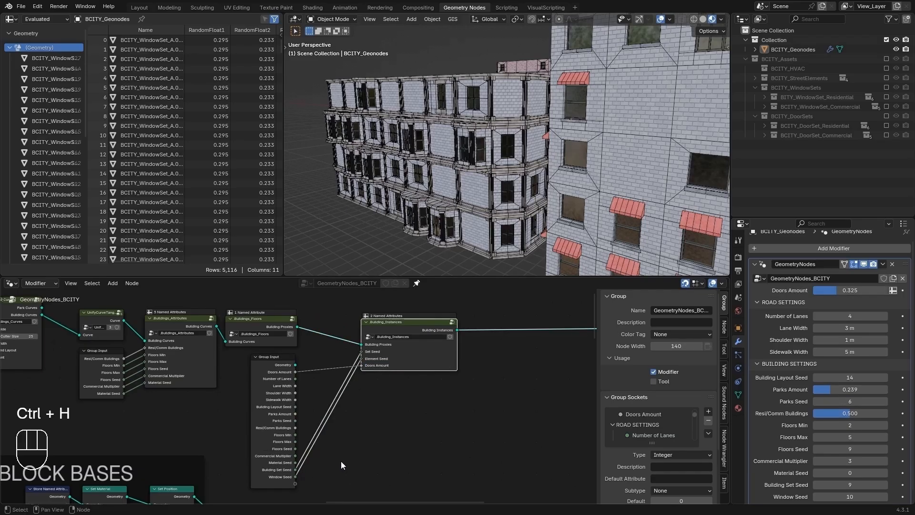
{"action": "left_click", "coordinate": [326, 430]}
- Move the Doors Amount socket to the end of the BUILDING SETTINGS group, after Window Seed
{"action": "left_click", "coordinate": [277, 387]}
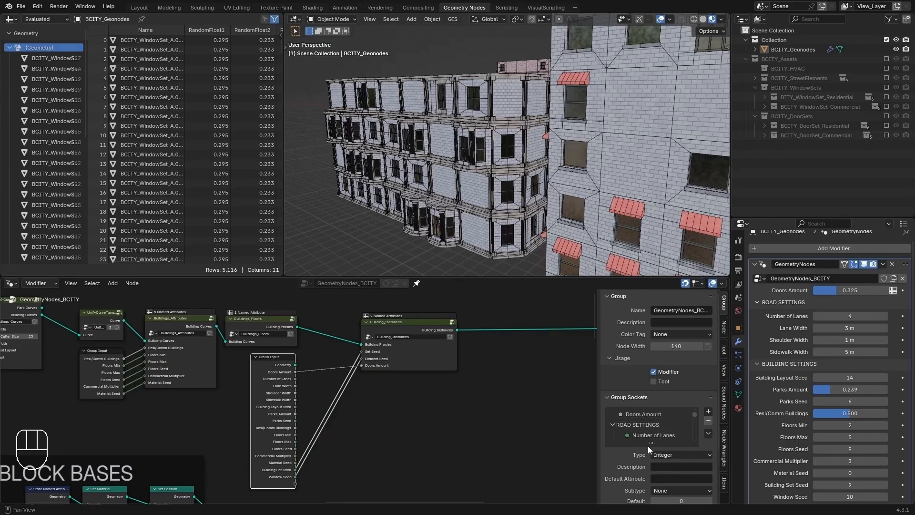
{"action": "left_click_drag", "start_coordinate": [652, 441], "coordinate": [653, 504]}
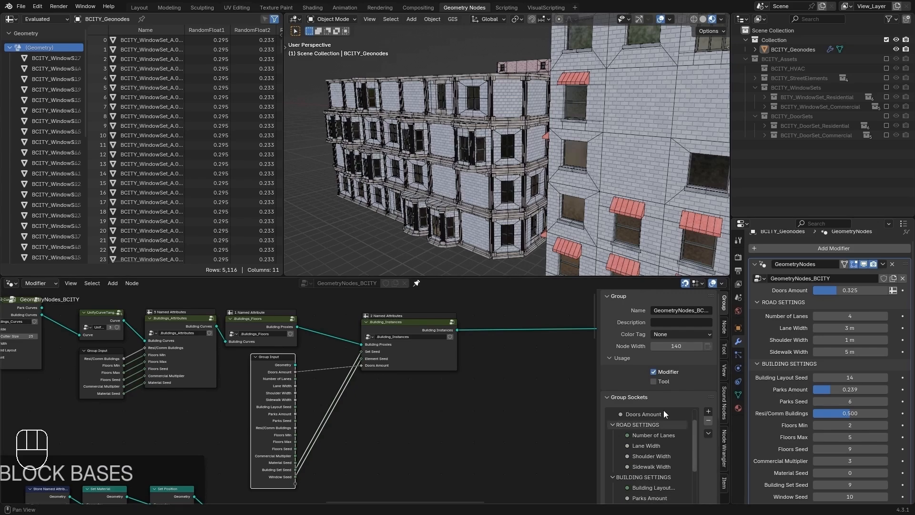
{"action": "left_click", "coordinate": [607, 296]}
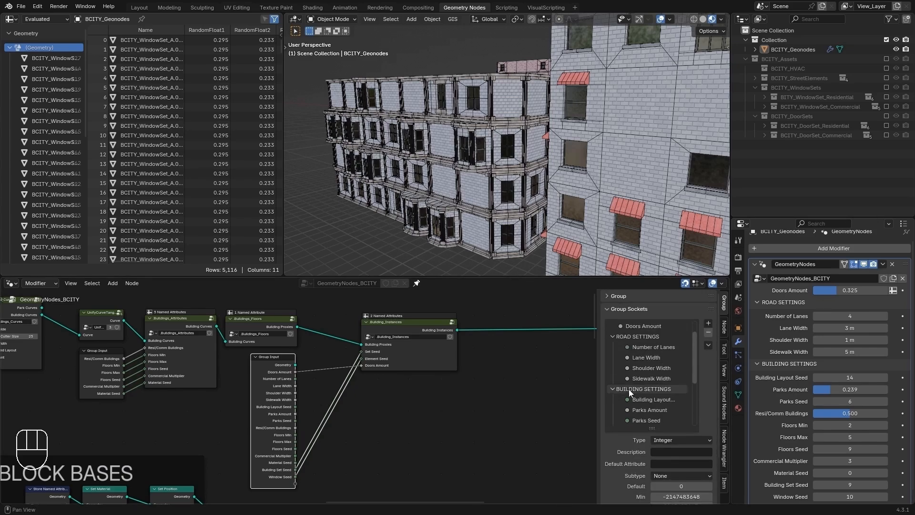
{"action": "left_click", "coordinate": [636, 327]}
{"action": "left_click_drag", "start_coordinate": [636, 330], "coordinate": [636, 388]}
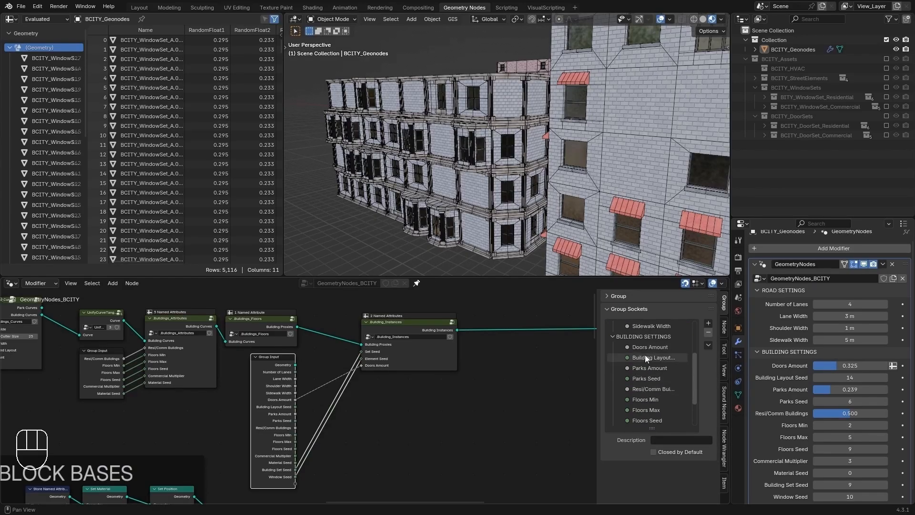
{"action": "left_click_drag", "start_coordinate": [645, 347], "coordinate": [646, 422]}
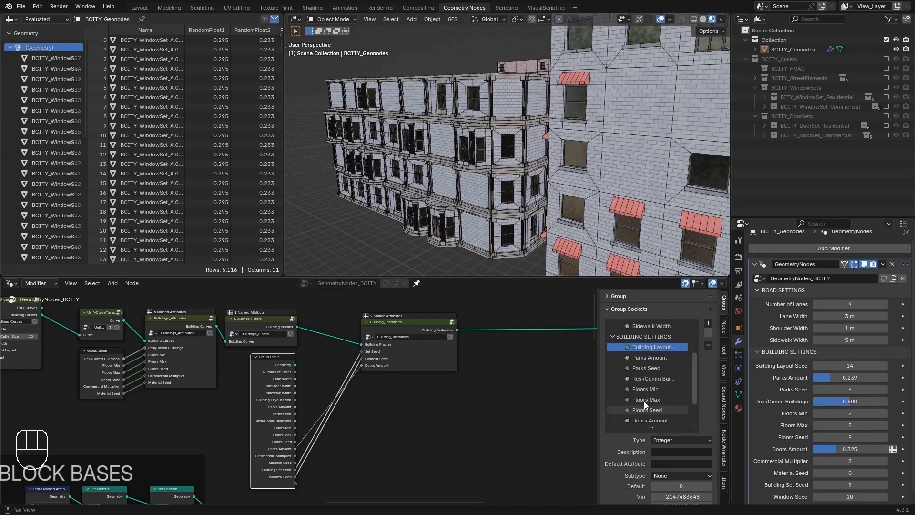
{"action": "scroll", "coordinate": [644, 396], "scroll_direction": "down", "scroll_amount": 4}
{"action": "left_click_drag", "start_coordinate": [645, 378], "coordinate": [648, 422]}
{"action": "scroll", "coordinate": [627, 483], "scroll_direction": "down", "scroll_amount": 3}
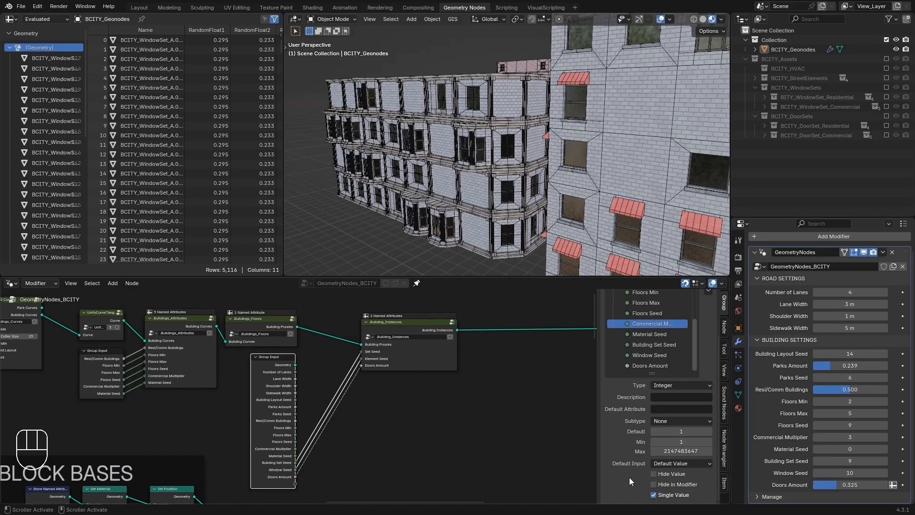
- Make the Doors Amount socket a Single Value and set the modifier's Doors Amount to 0.25
{"action": "left_click", "coordinate": [647, 363]}
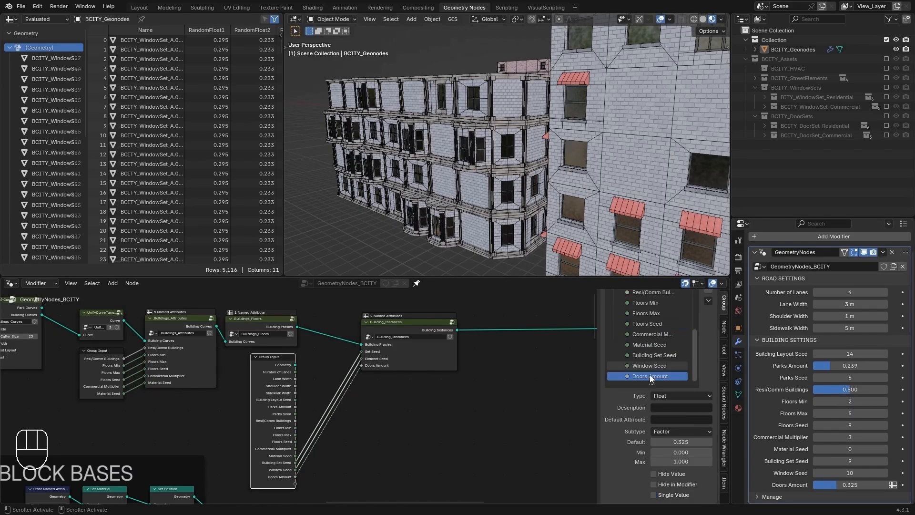
{"action": "left_click", "coordinate": [654, 495]}
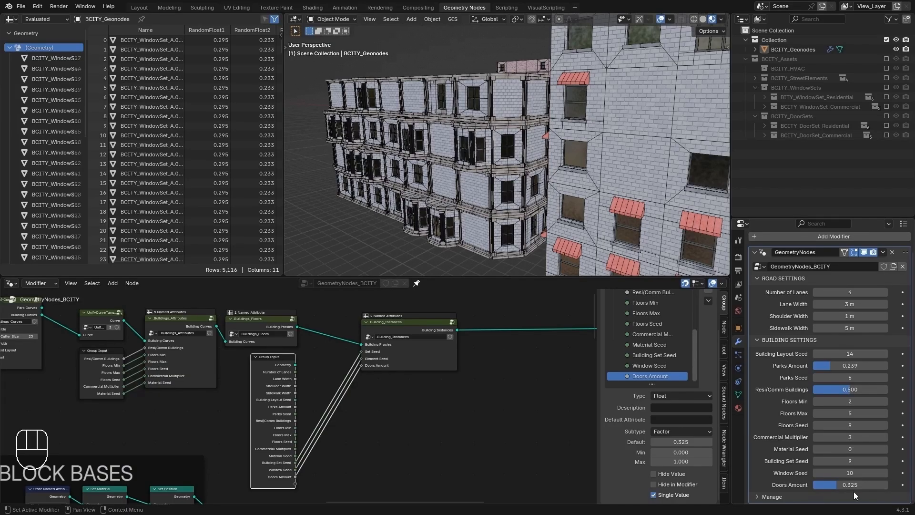
{"action": "left_click", "coordinate": [864, 485]}
{"action": "type", "text": ".25"}
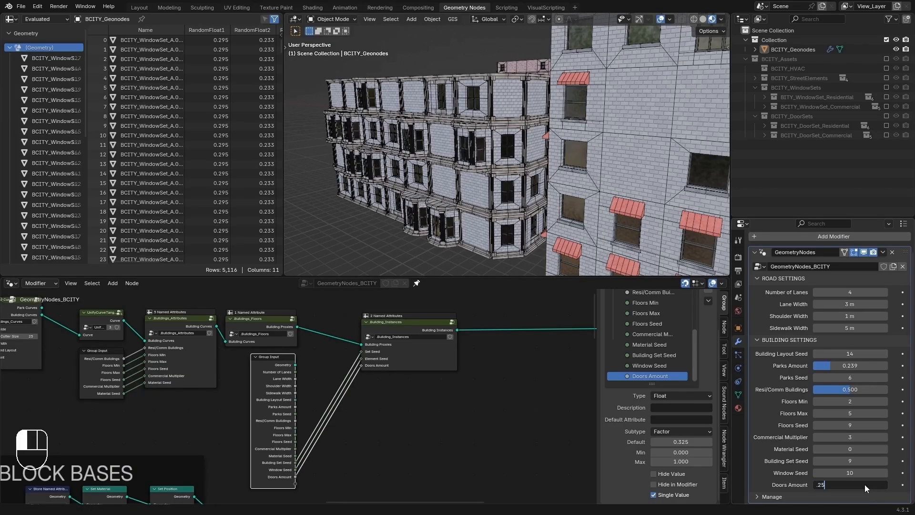
{"action": "key", "text": "Return"}
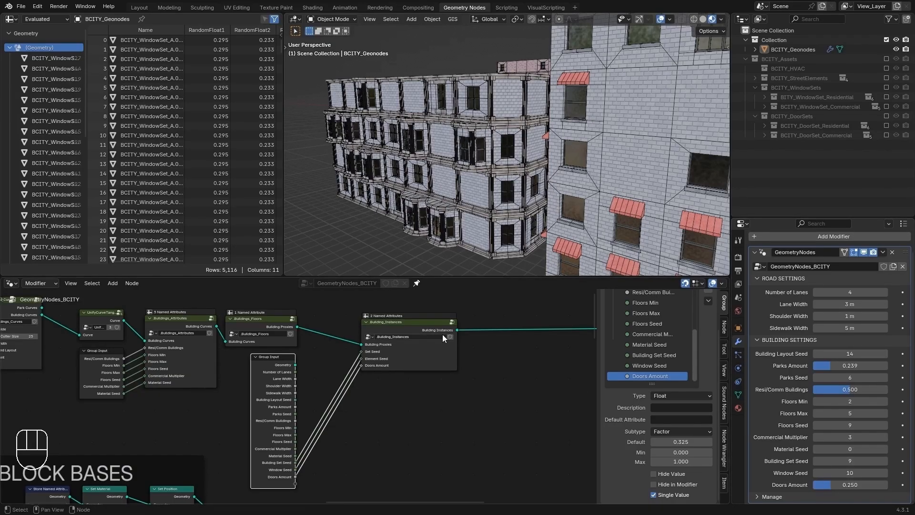
- Hide the unused sockets of the Group Input node that feeds Building_Instances
{"action": "left_click", "coordinate": [420, 322]}
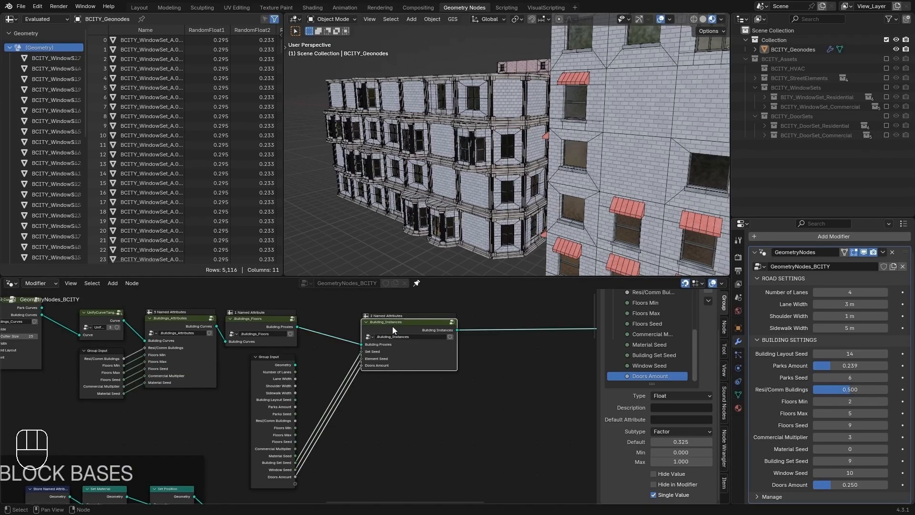
{"action": "left_click", "coordinate": [277, 385]}
{"action": "key", "text": "ctrl+h"}
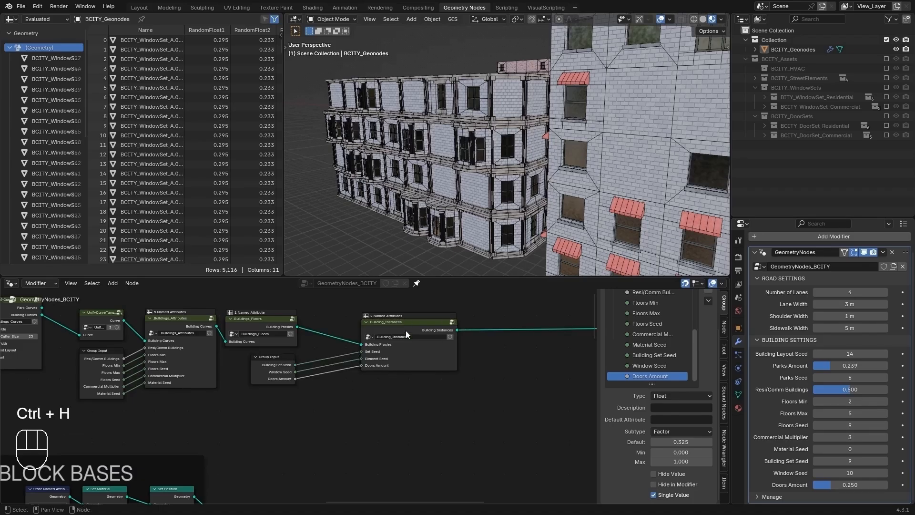
- Reopen the Building_Instances group, reactivate its Viewer and inspect the selected ground-floor faces from another angle
{"action": "left_click", "coordinate": [406, 330]}
{"action": "key", "text": "Tab"}
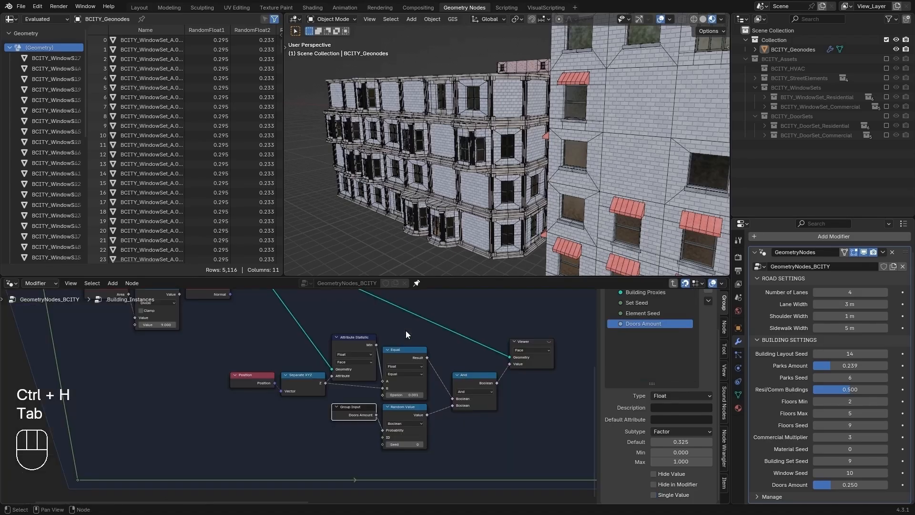
{"action": "left_click", "coordinate": [542, 343]}
{"action": "scroll", "coordinate": [529, 216], "scroll_direction": "down", "scroll_amount": 5}
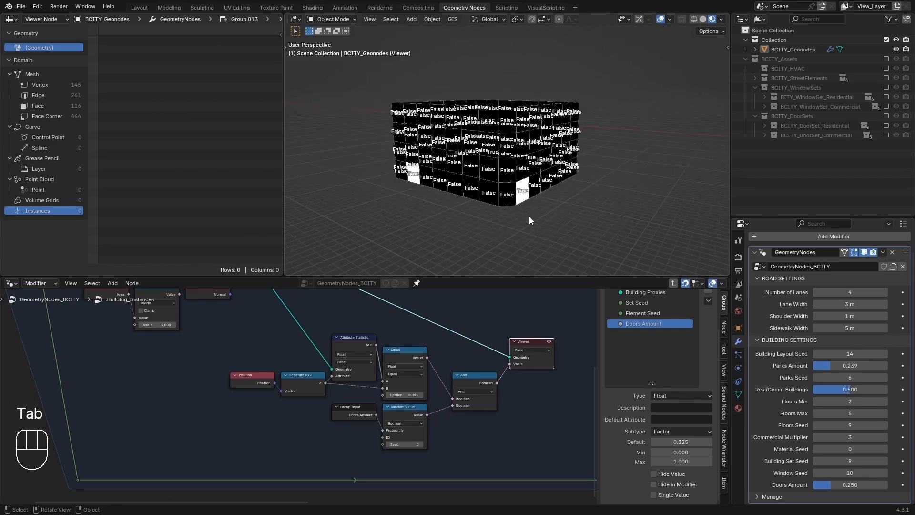
{"action": "middle_click_drag", "start_coordinate": [529, 217], "coordinate": [573, 239]}
{"action": "scroll", "coordinate": [470, 374], "scroll_direction": "down", "scroll_amount": 3}
- Add a Separate Geometry node above the Viewer node
{"action": "middle_click_drag", "start_coordinate": [420, 352], "coordinate": [402, 379]}
{"action": "scroll", "coordinate": [448, 405], "scroll_direction": "down", "scroll_amount": 2}
{"action": "scroll", "coordinate": [427, 376], "scroll_direction": "up", "scroll_amount": 3}
{"action": "key", "text": "shift+a"}
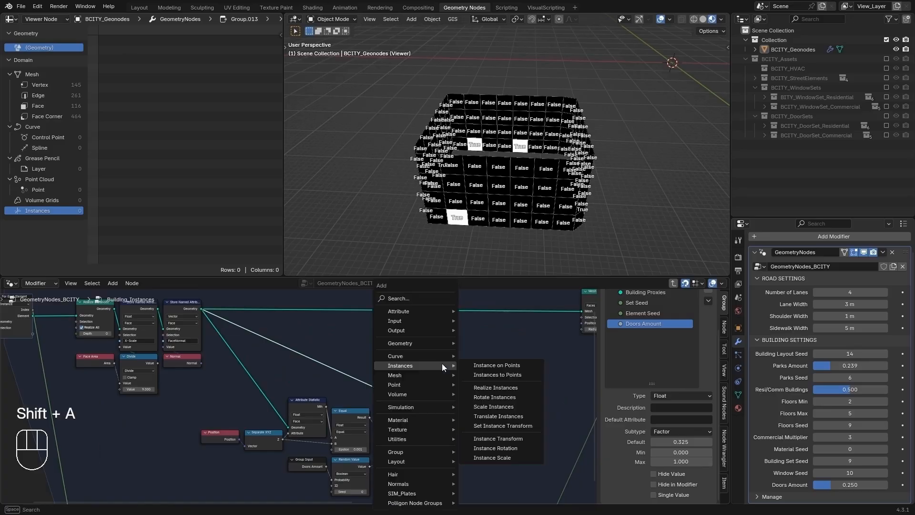
{"action": "type", "text": "separate"}
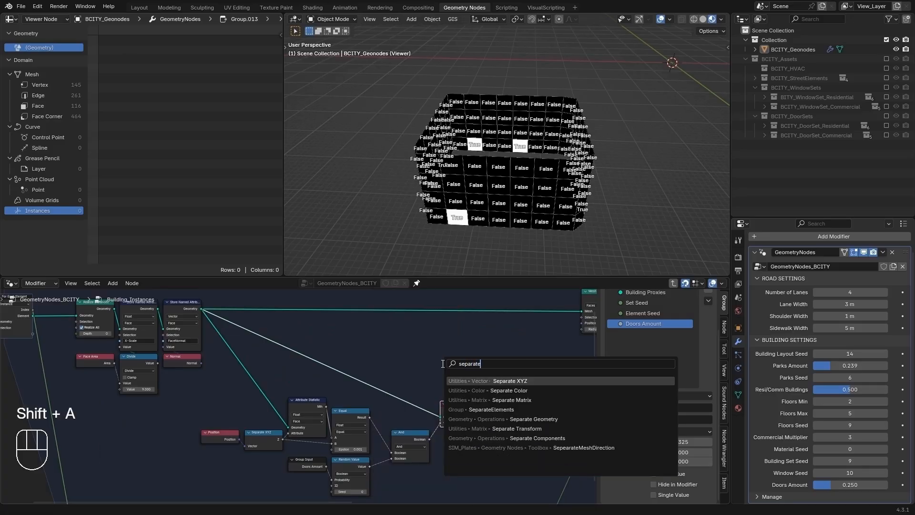
{"action": "key", "text": "Down"}
{"action": "key", "text": "Down"}
{"action": "key", "text": "Down"}
{"action": "key", "text": "Down"}
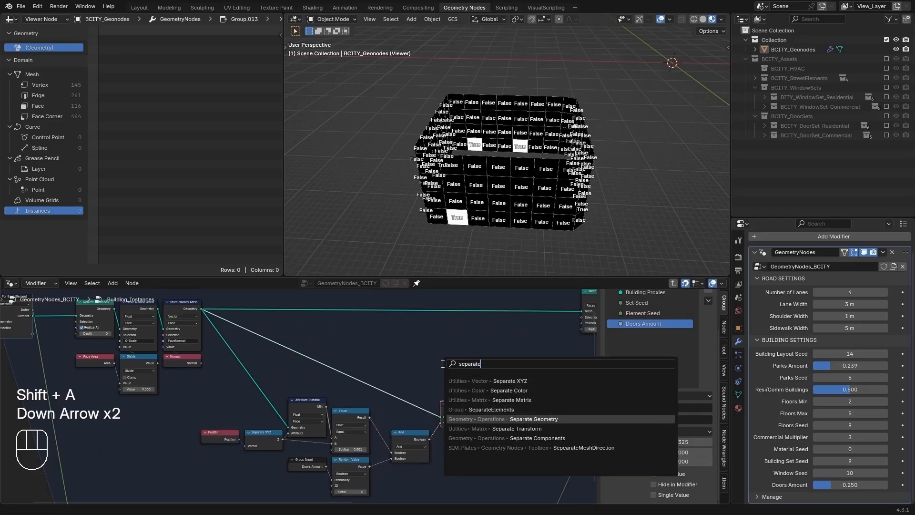
{"action": "key", "text": "Return"}
{"action": "left_click", "coordinate": [444, 330]}
{"action": "scroll", "coordinate": [421, 370], "scroll_direction": "up", "scroll_amount": 1}
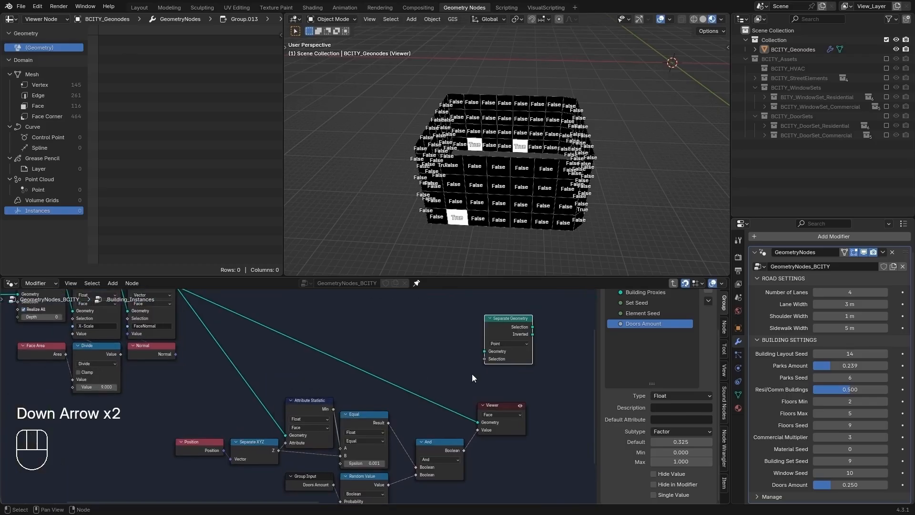
- Set the domain of the Separate Geometry node to Face
{"action": "left_click", "coordinate": [498, 342]}
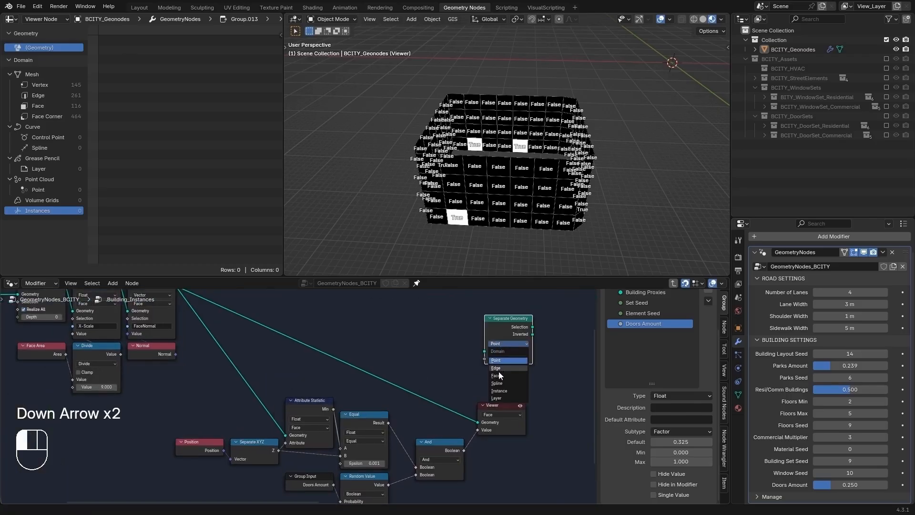
{"action": "middle_click_drag", "start_coordinate": [431, 502], "coordinate": [423, 412]}
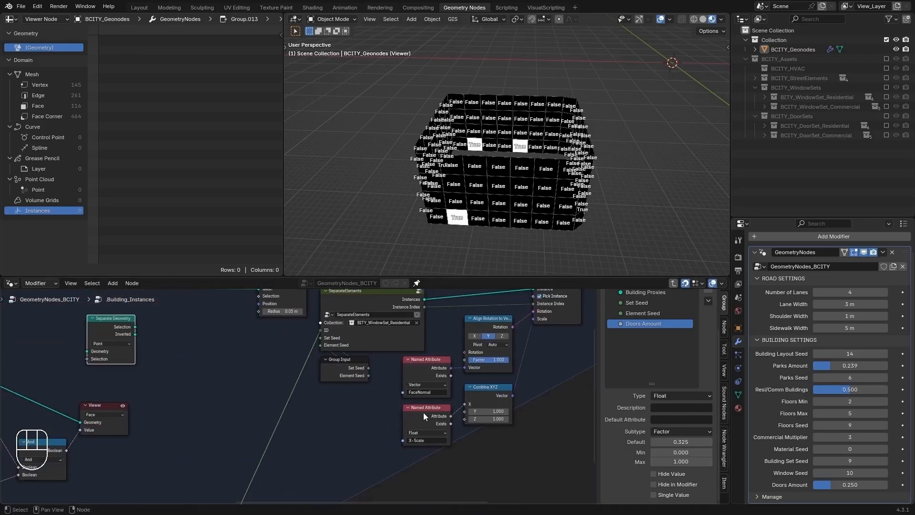
{"action": "left_click", "coordinate": [110, 343]}
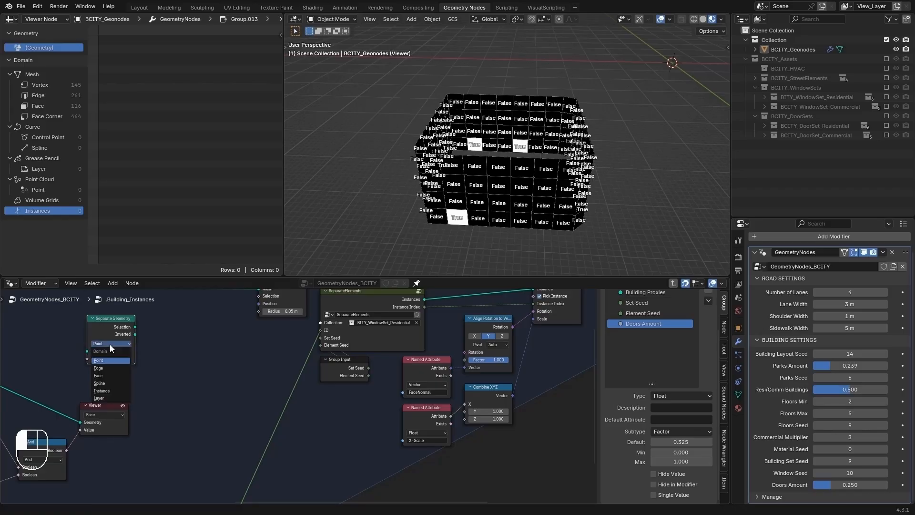
{"action": "left_click", "coordinate": [106, 375]}
- Insert the Separate Geometry node into the link between the FaceNormal Store Named Attribute node and Mesh to Points
{"action": "middle_click_drag", "start_coordinate": [233, 392], "coordinate": [557, 459]}
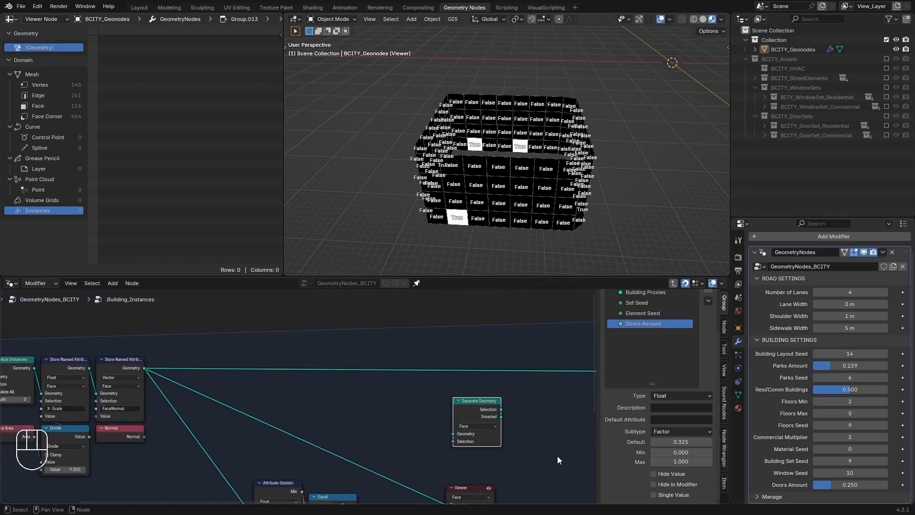
{"action": "left_click", "coordinate": [479, 403]}
{"action": "key", "text": "g"}
{"action": "left_click", "coordinate": [528, 353]}
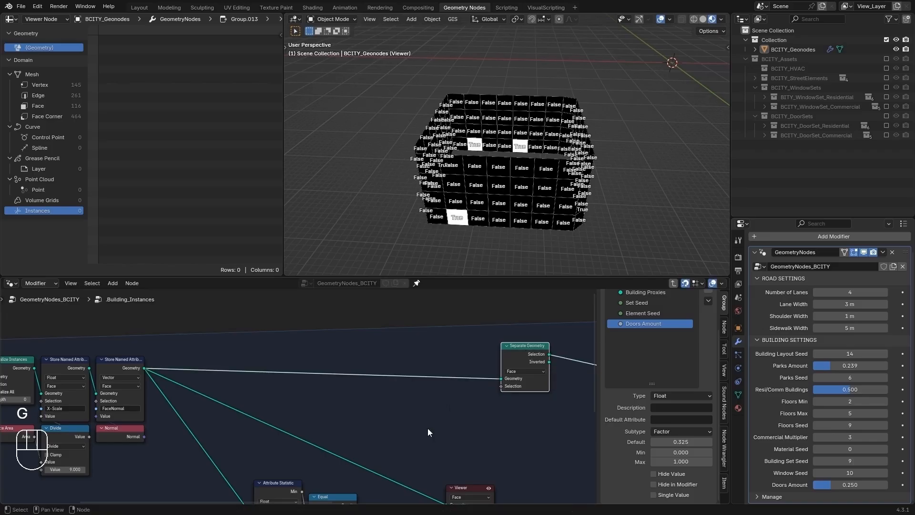
- Connect the And node's Boolean output to the Selection of Separate Geometry and delete the Viewer node
{"action": "middle_click_drag", "start_coordinate": [428, 433], "coordinate": [309, 389]}
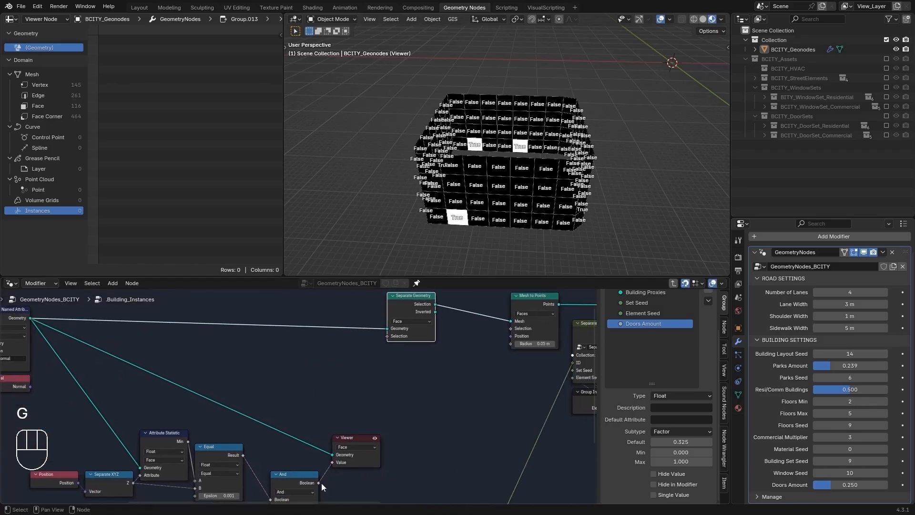
{"action": "left_click_drag", "start_coordinate": [319, 483], "coordinate": [396, 334]}
{"action": "left_click", "coordinate": [358, 441]}
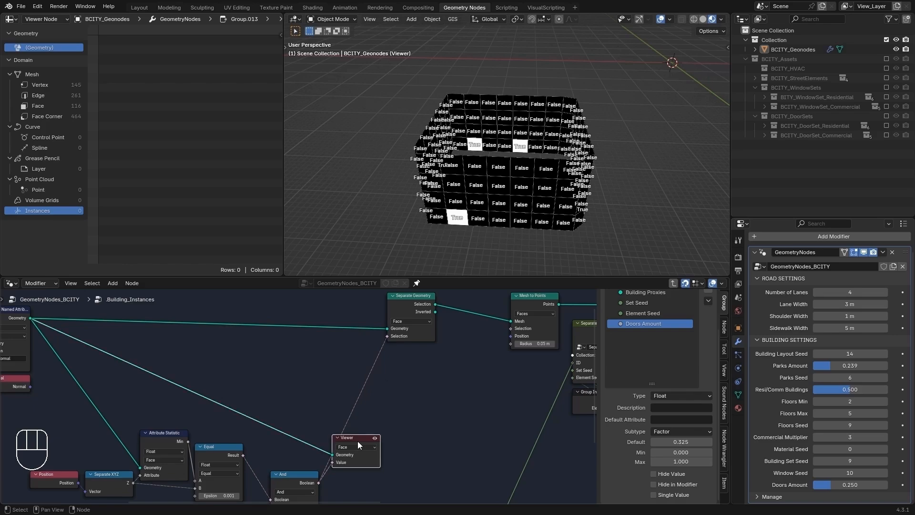
{"action": "key", "text": "x"}
{"action": "scroll", "coordinate": [492, 181], "scroll_direction": "down", "scroll_amount": 2}
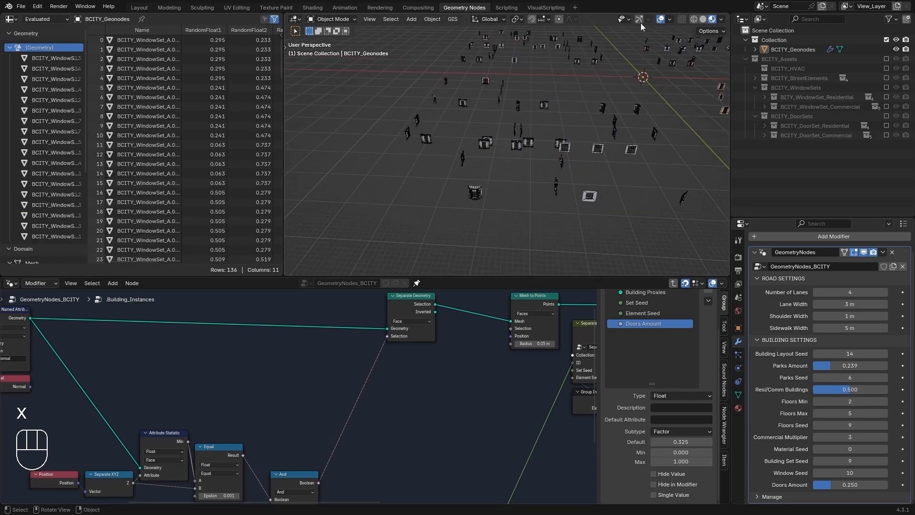
- Disable the wireframe overlay in the 3D viewport and inspect the windows instanced on the selected ground-floor faces
{"action": "left_click", "coordinate": [671, 18]}
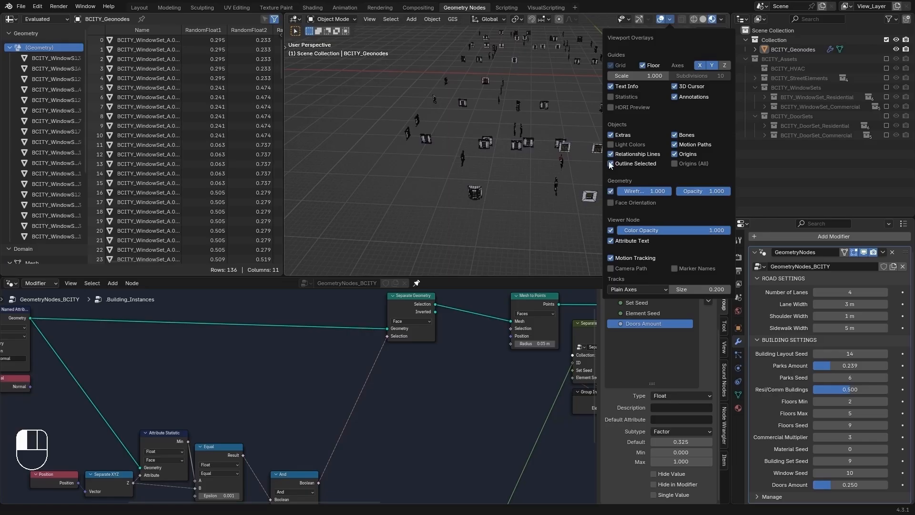
{"action": "left_click", "coordinate": [610, 191]}
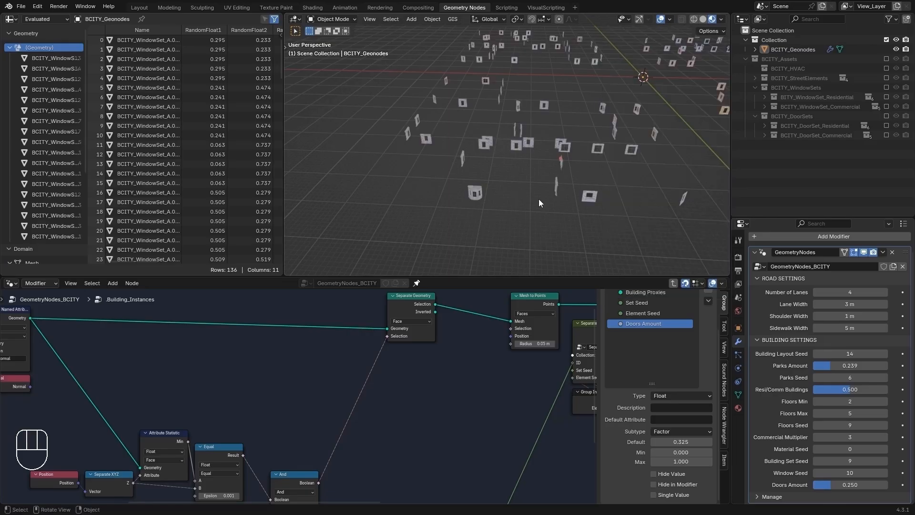
{"action": "middle_click_drag", "start_coordinate": [538, 199], "coordinate": [552, 148]}
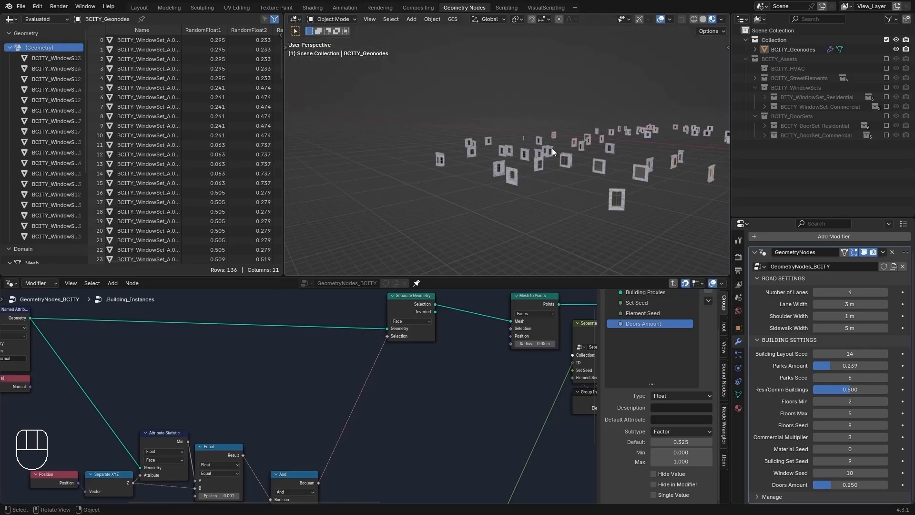
{"action": "scroll", "coordinate": [544, 175], "scroll_direction": "down", "scroll_amount": 4}
{"action": "middle_click_drag", "start_coordinate": [622, 174], "coordinate": [471, 176]}
{"action": "scroll", "coordinate": [471, 176], "scroll_direction": "down", "scroll_amount": 2}
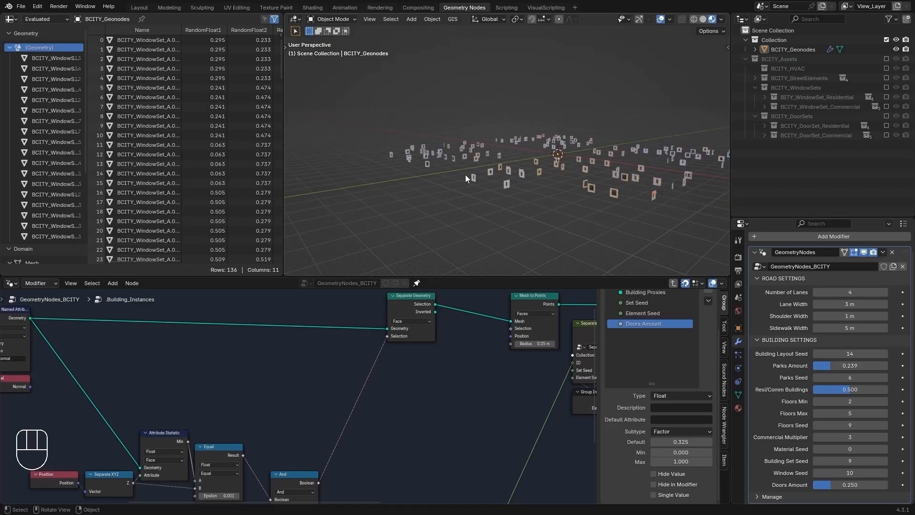
- Feed Mesh to Points from the Inverted output of Separate Geometry instead of Selection, and inspect the door openings on the buildings
{"action": "middle_click_drag", "start_coordinate": [551, 338], "coordinate": [297, 404]}
{"action": "scroll", "coordinate": [265, 362], "scroll_direction": "up", "scroll_amount": 2}
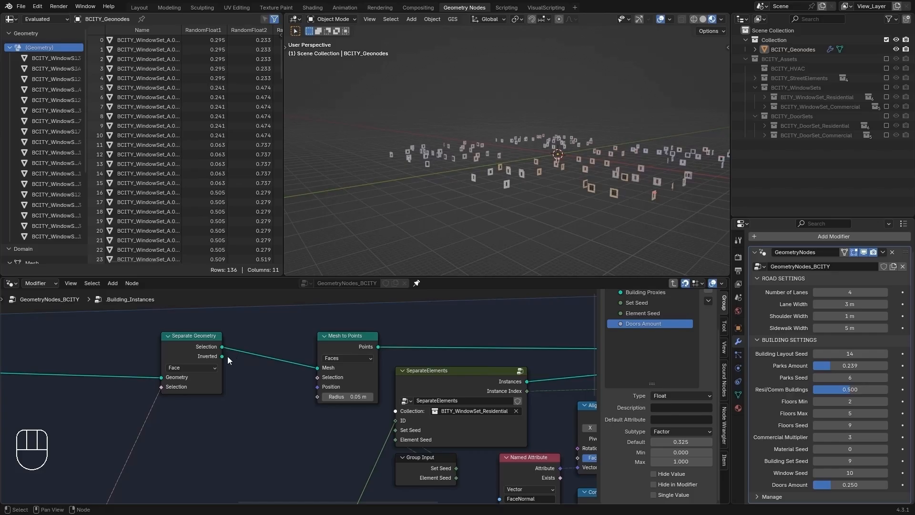
{"action": "left_click_drag", "start_coordinate": [221, 356], "coordinate": [231, 359]}
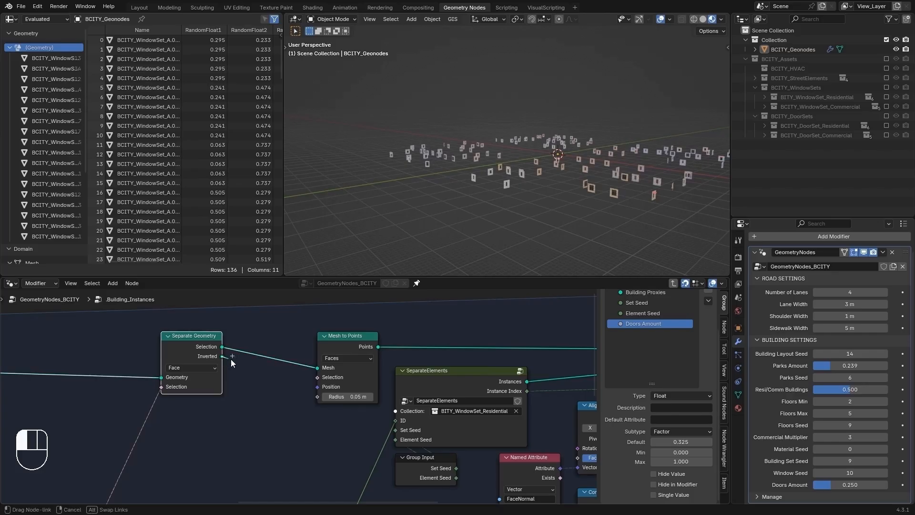
{"action": "left_click_drag", "start_coordinate": [288, 365], "coordinate": [316, 368]}
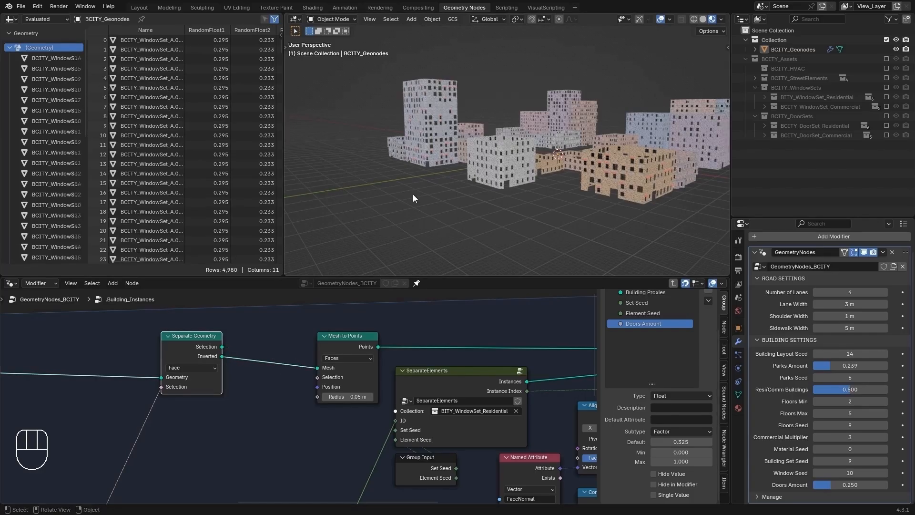
{"action": "middle_click_drag", "start_coordinate": [418, 167], "coordinate": [470, 164]}
{"action": "scroll", "coordinate": [486, 199], "scroll_direction": "up", "scroll_amount": 4}
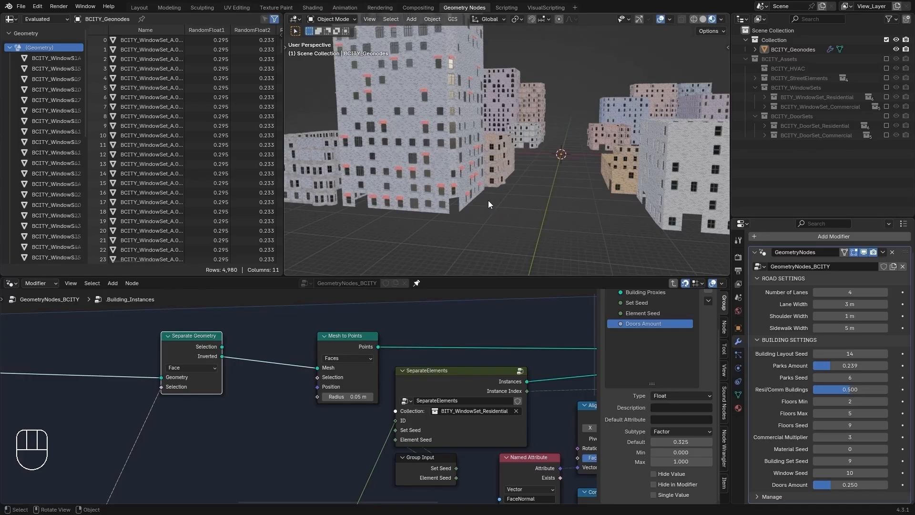
{"action": "middle_click_drag", "start_coordinate": [453, 196], "coordinate": [552, 164]}
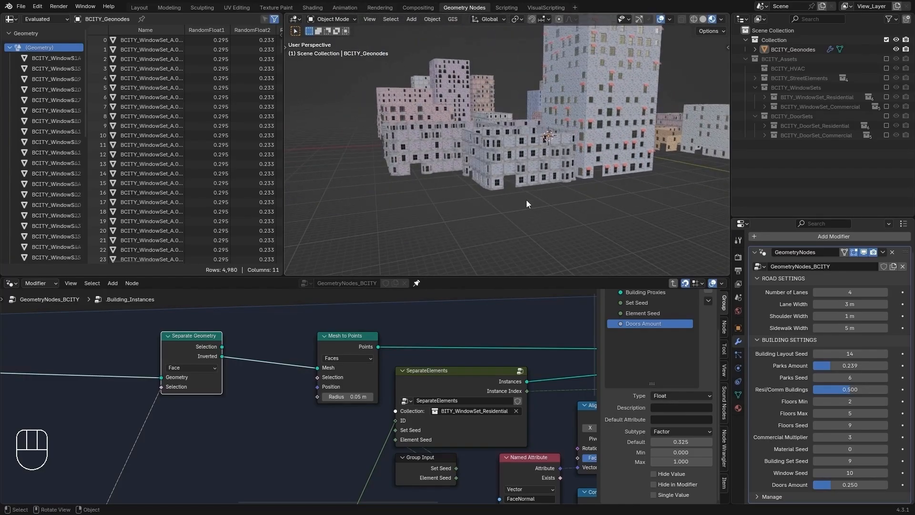
{"action": "scroll", "coordinate": [524, 200], "scroll_direction": "up", "scroll_amount": 2}
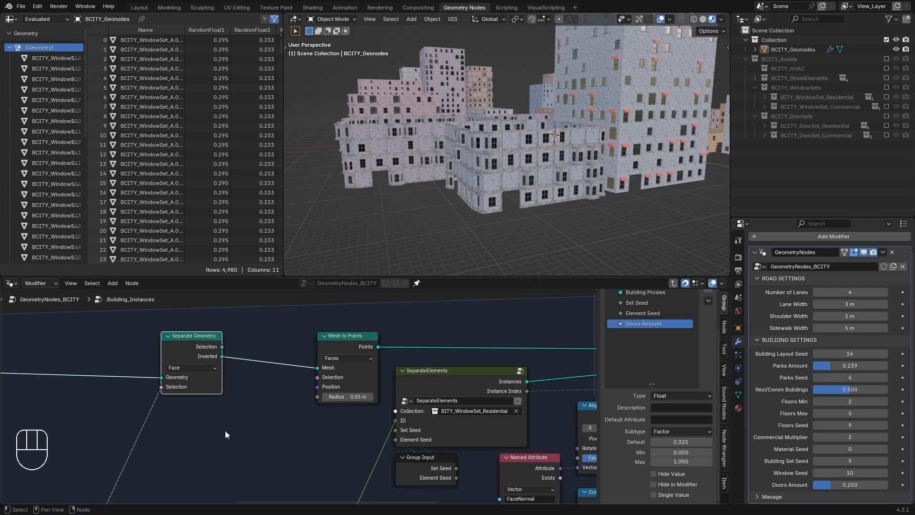
- Duplicate the window instancing nodes from Mesh to Points through Instance on Points and place the copy above the originals
{"action": "scroll", "coordinate": [225, 430], "scroll_direction": "down", "scroll_amount": 3}
{"action": "middle_click_drag", "start_coordinate": [225, 414], "coordinate": [486, 344]}
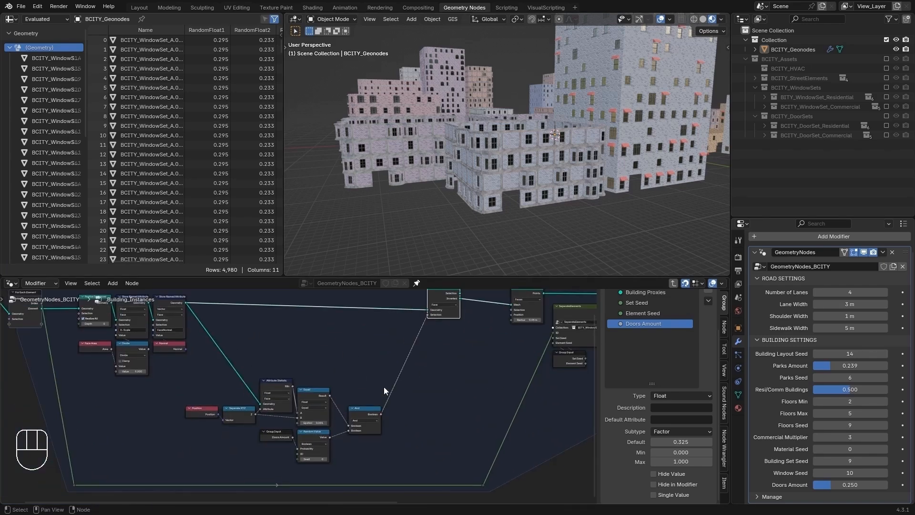
{"action": "scroll", "coordinate": [401, 352], "scroll_direction": "down", "scroll_amount": 3}
{"action": "middle_click_drag", "start_coordinate": [401, 352], "coordinate": [215, 376]}
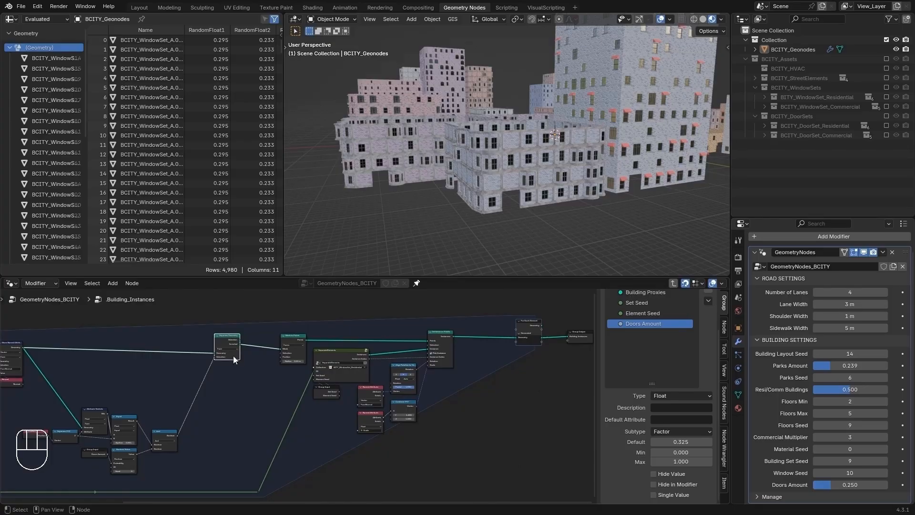
{"action": "scroll", "coordinate": [268, 354], "scroll_direction": "down", "scroll_amount": 1}
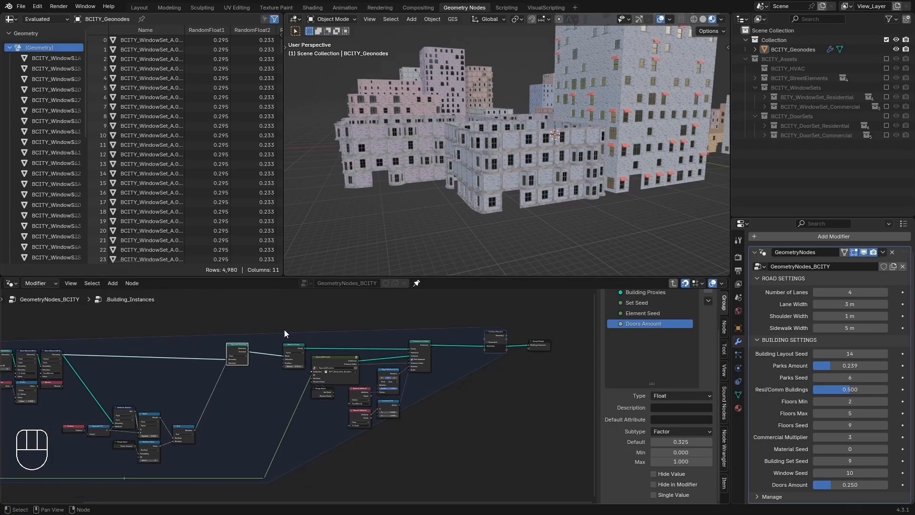
{"action": "left_click_drag", "start_coordinate": [280, 329], "coordinate": [442, 436]}
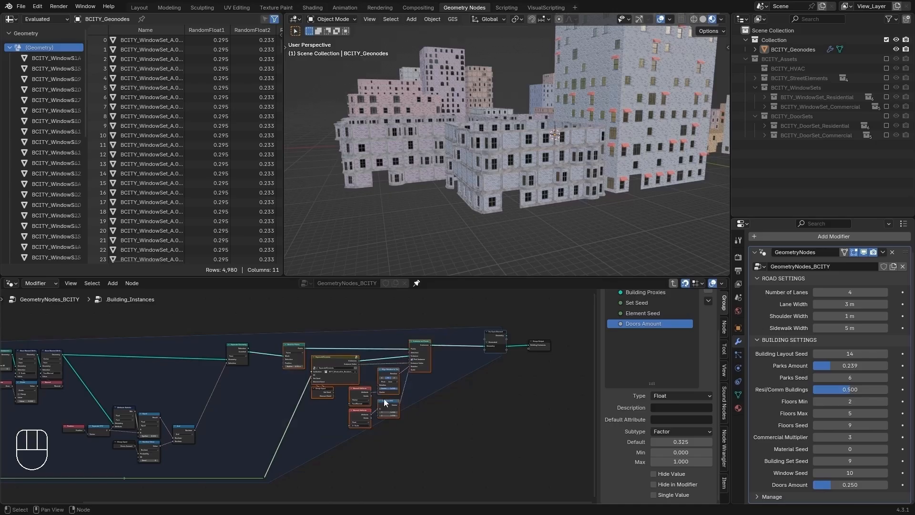
{"action": "scroll", "coordinate": [365, 376], "scroll_direction": "up", "scroll_amount": 2}
{"action": "scroll", "coordinate": [365, 377], "scroll_direction": "up", "scroll_amount": 1}
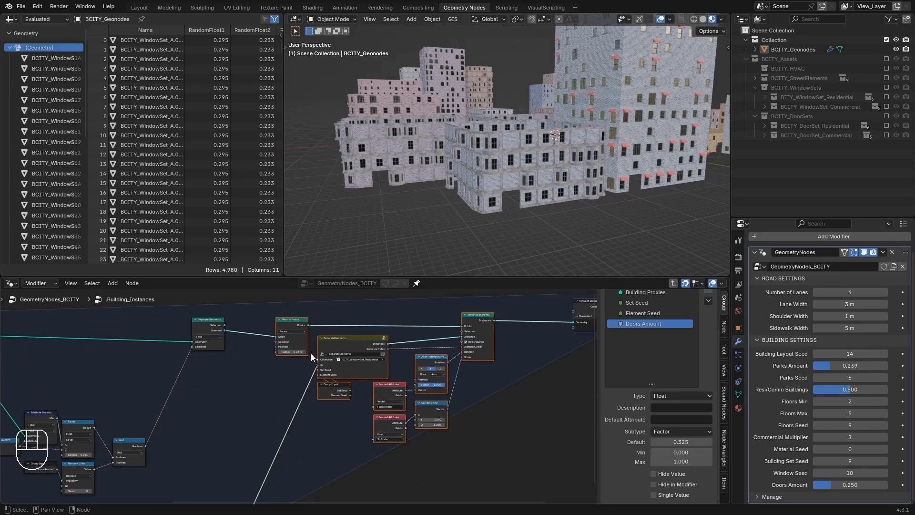
{"action": "scroll", "coordinate": [439, 334], "scroll_direction": "down", "scroll_amount": 1}
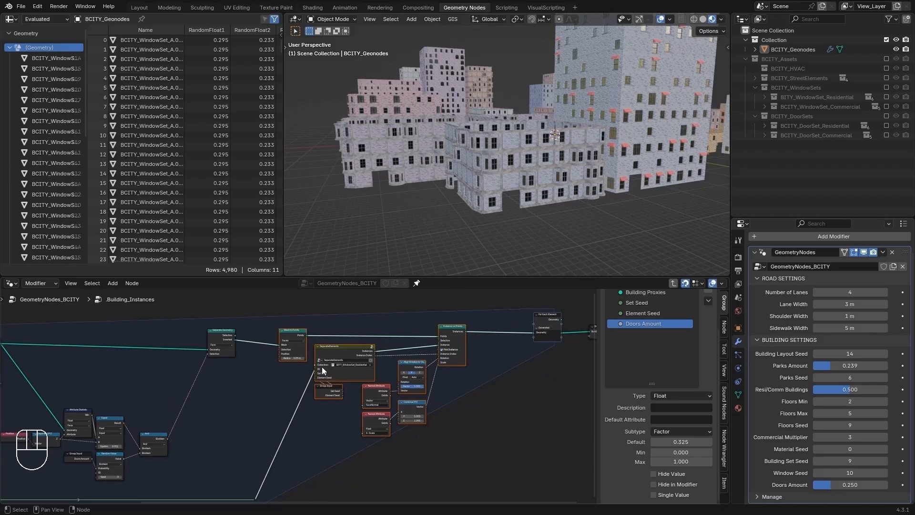
{"action": "middle_click_drag", "start_coordinate": [321, 367], "coordinate": [336, 409]}
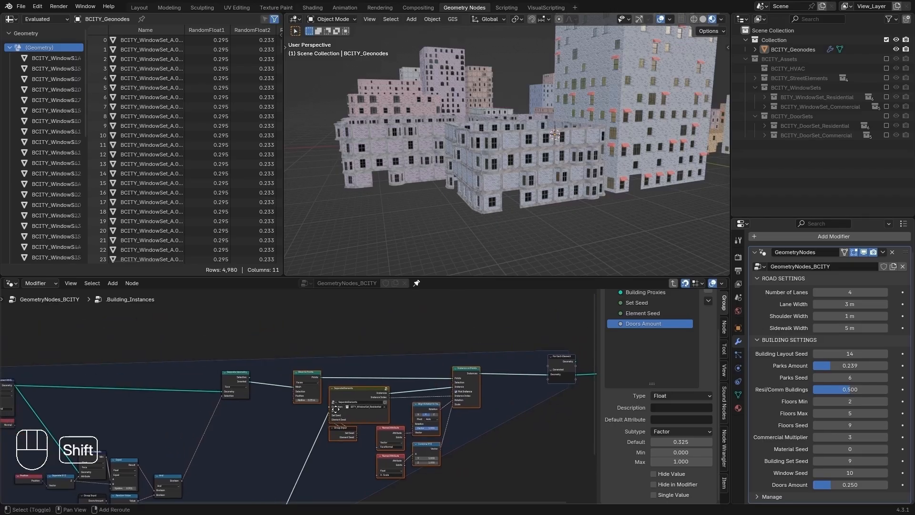
{"action": "key", "text": "shift+d"}
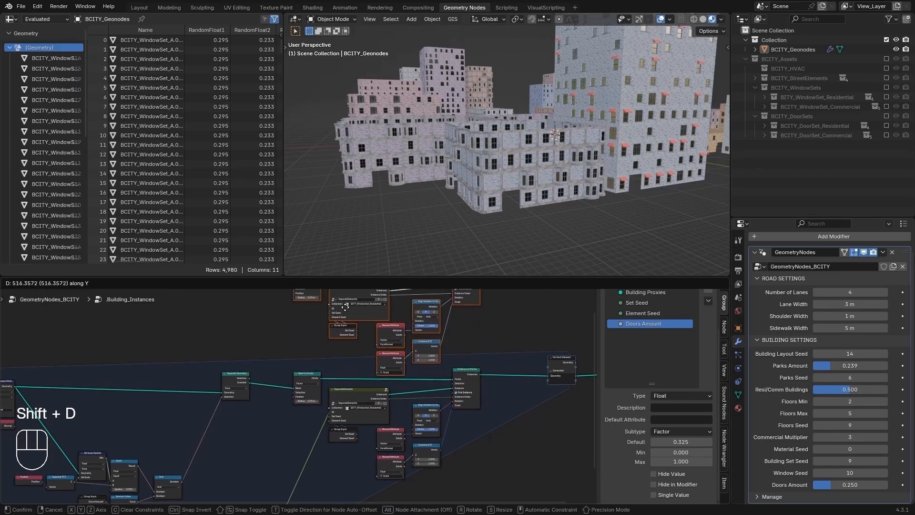
{"action": "left_click", "coordinate": [345, 307]}
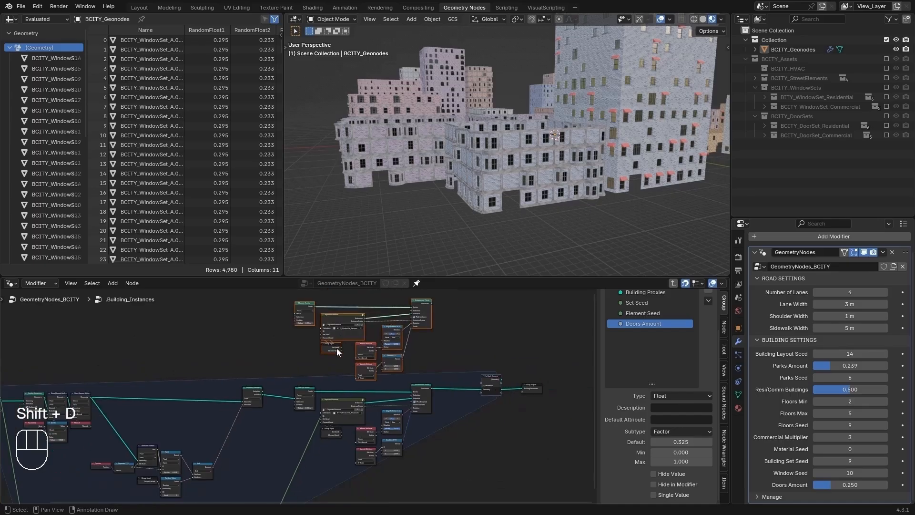
- Connect the Selection output of Separate Geometry to the Mesh input of the duplicated Mesh to Points node
{"action": "scroll", "coordinate": [337, 348], "scroll_direction": "down", "scroll_amount": 4}
{"action": "scroll", "coordinate": [359, 418], "scroll_direction": "up", "scroll_amount": 1}
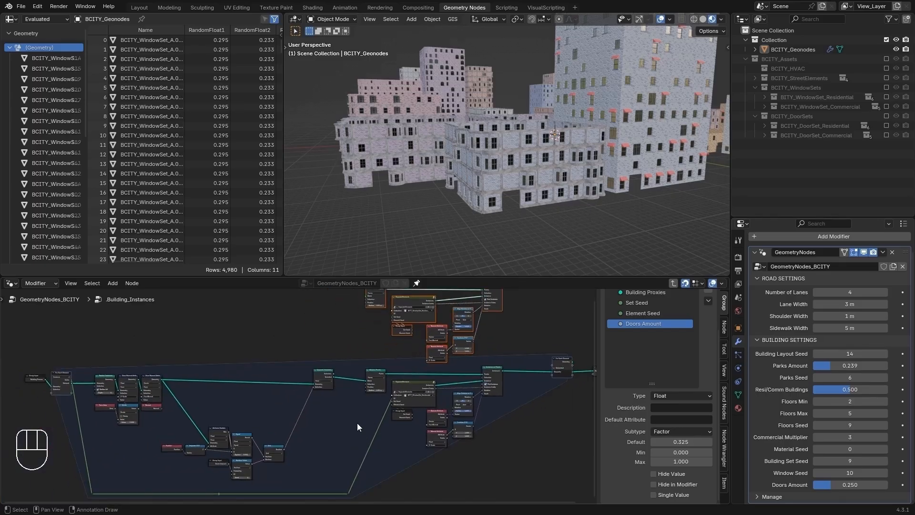
{"action": "scroll", "coordinate": [348, 359], "scroll_direction": "up", "scroll_amount": 3}
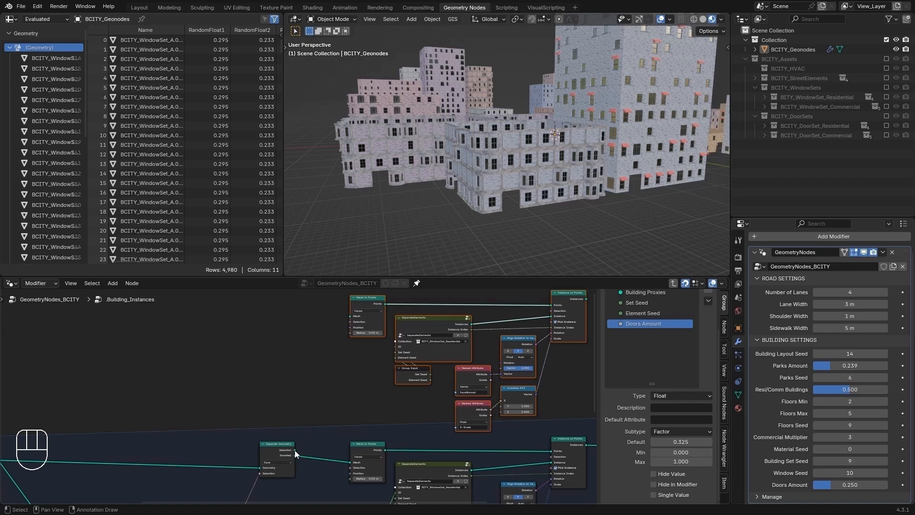
{"action": "left_click_drag", "start_coordinate": [294, 450], "coordinate": [348, 316]}
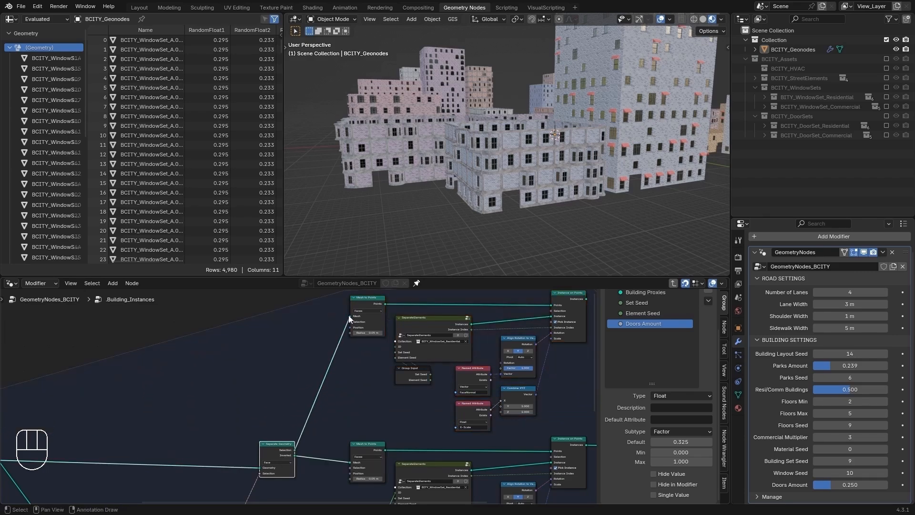
- Insert a Join Geometry node between the original Instance on Points node and the For Each Element zone output
{"action": "scroll", "coordinate": [362, 307], "scroll_direction": "down", "scroll_amount": 2}
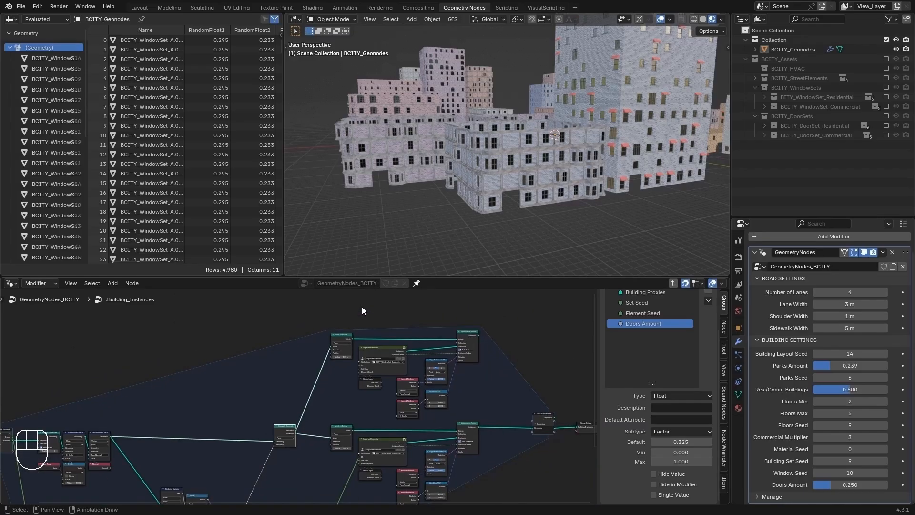
{"action": "scroll", "coordinate": [372, 368], "scroll_direction": "up", "scroll_amount": 1}
{"action": "middle_click_drag", "start_coordinate": [372, 368], "coordinate": [140, 361]}
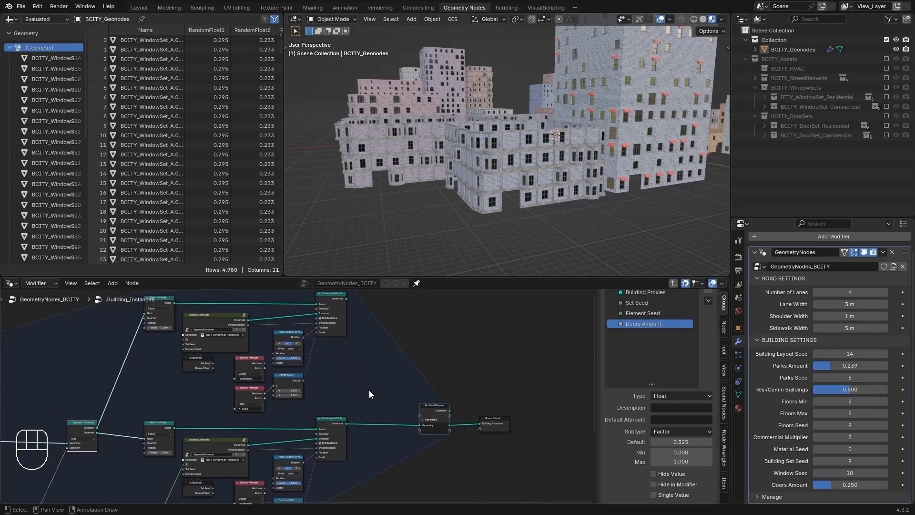
{"action": "key", "text": "shift+a"}
{"action": "type", "text": "join"}
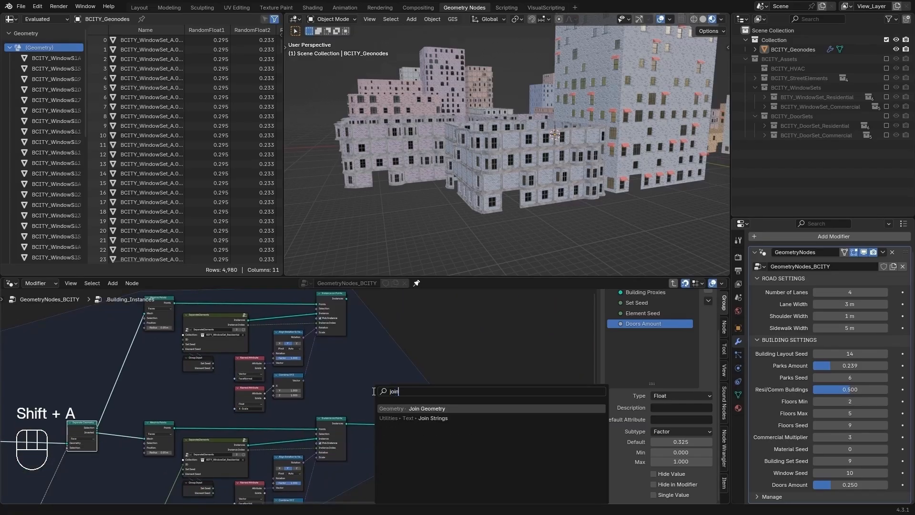
{"action": "key", "text": "Return"}
{"action": "left_click", "coordinate": [374, 409]}
{"action": "key", "text": "g"}
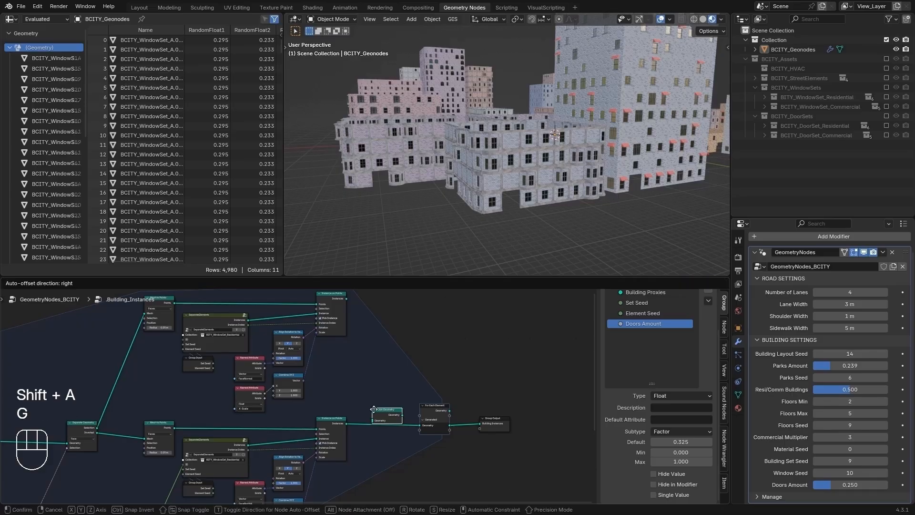
{"action": "left_click", "coordinate": [373, 409]}
- Shift Join Geometry and the output nodes away from the branches, and connect the duplicated Instance on Points output to Join Geometry
{"action": "left_click_drag", "start_coordinate": [355, 381], "coordinate": [491, 428]}
{"action": "key", "text": "g"}
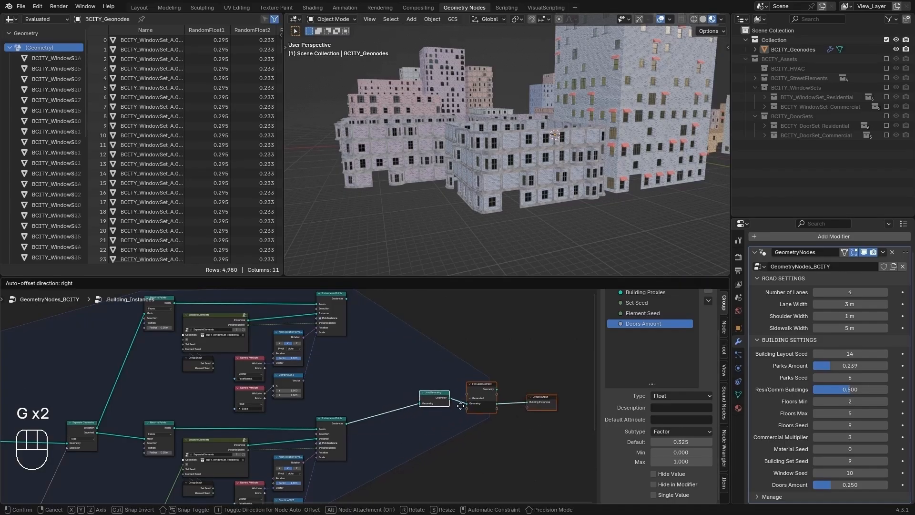
{"action": "left_click", "coordinate": [460, 405]}
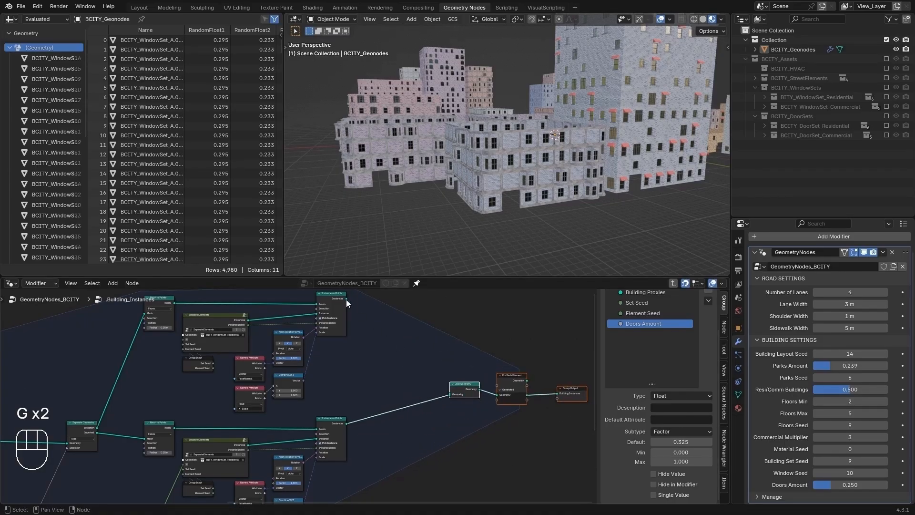
{"action": "left_click_drag", "start_coordinate": [346, 299], "coordinate": [447, 395]}
- Add a reroute on the long For Each Element Index link and connect it to the ID input of the duplicated SeparateElements node
{"action": "middle_click_drag", "start_coordinate": [239, 395], "coordinate": [371, 441]}
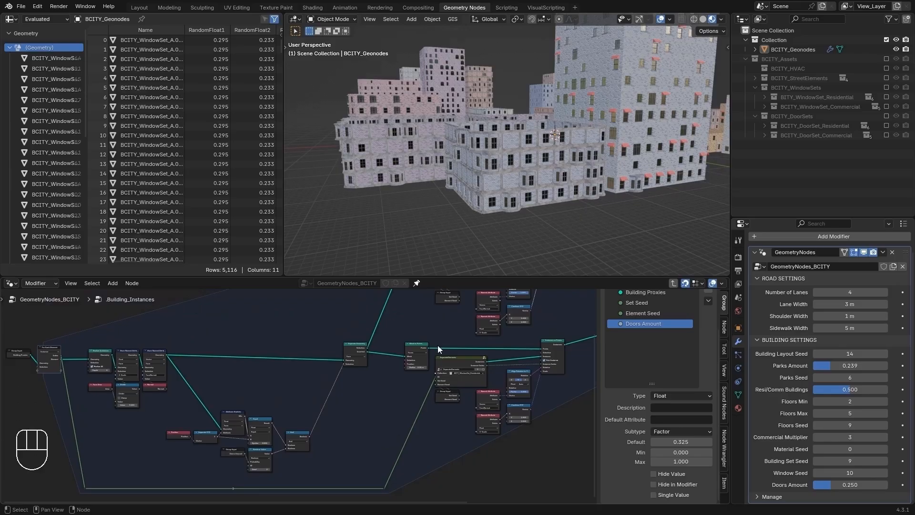
{"action": "mouse_move", "coordinate": [438, 345]}
{"action": "middle_mouse_down"}
{"action": "mouse_move", "coordinate": [424, 385]}
{"action": "mouse_move", "coordinate": [453, 355]}
{"action": "mouse_move", "coordinate": [430, 334]}
{"action": "middle_mouse_up"}
{"action": "scroll", "coordinate": [434, 366], "scroll_direction": "down", "scroll_amount": 1}
{"action": "scroll", "coordinate": [429, 333], "scroll_direction": "down", "scroll_amount": 1}
{"action": "scroll", "coordinate": [427, 338], "scroll_direction": "down", "scroll_amount": 1}
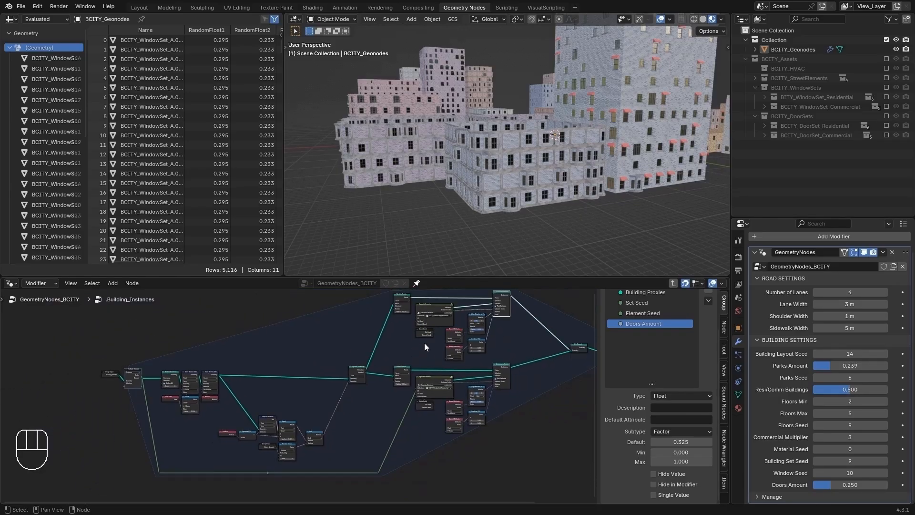
{"action": "right_click_drag", "start_coordinate": [345, 467], "coordinate": [346, 496], "text": "shift"}
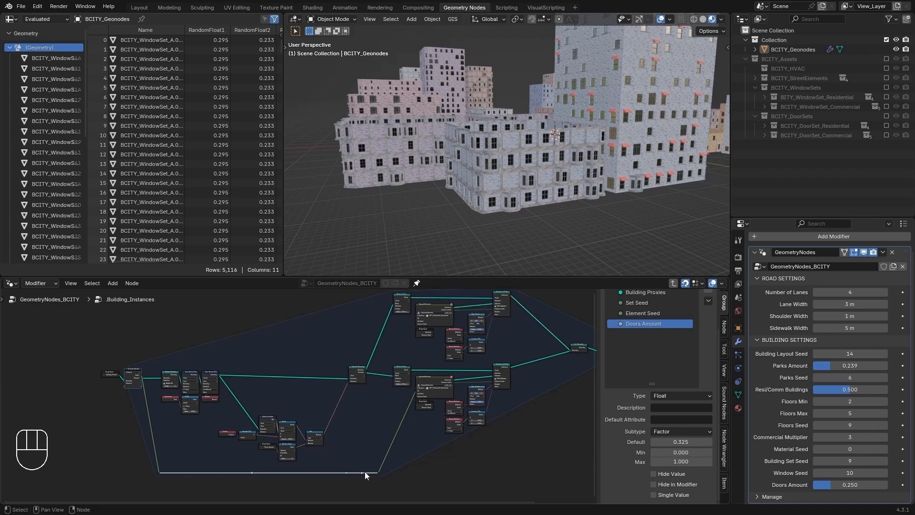
{"action": "left_click_drag", "start_coordinate": [346, 471], "coordinate": [417, 319]}
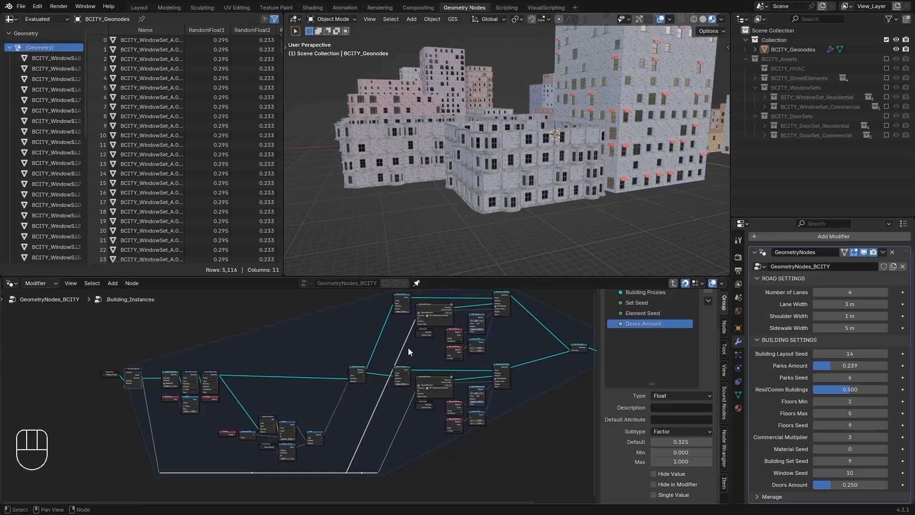
{"action": "key", "text": "alt+a"}
- Set the collection of the duplicated SeparateElements node to BCITY_DoorSet_Residential
{"action": "scroll", "coordinate": [453, 372], "scroll_direction": "up", "scroll_amount": 3}
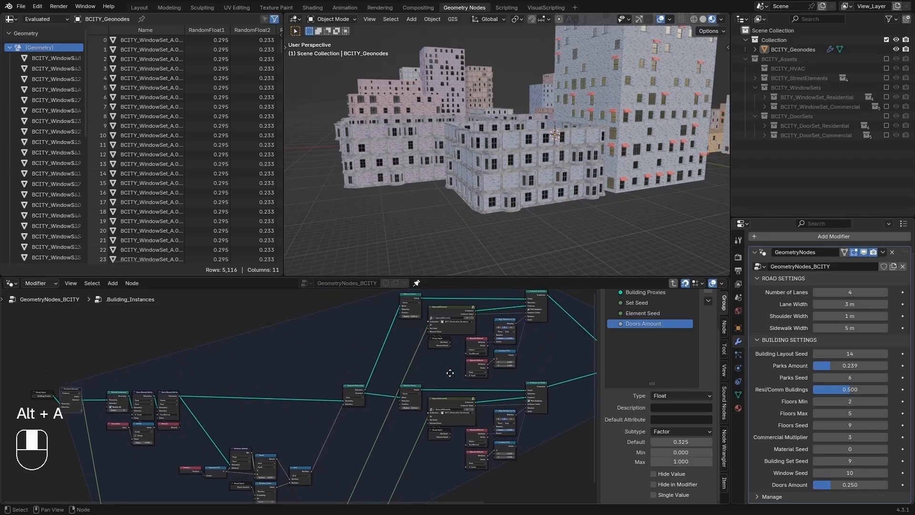
{"action": "scroll", "coordinate": [444, 389], "scroll_direction": "up", "scroll_amount": 2}
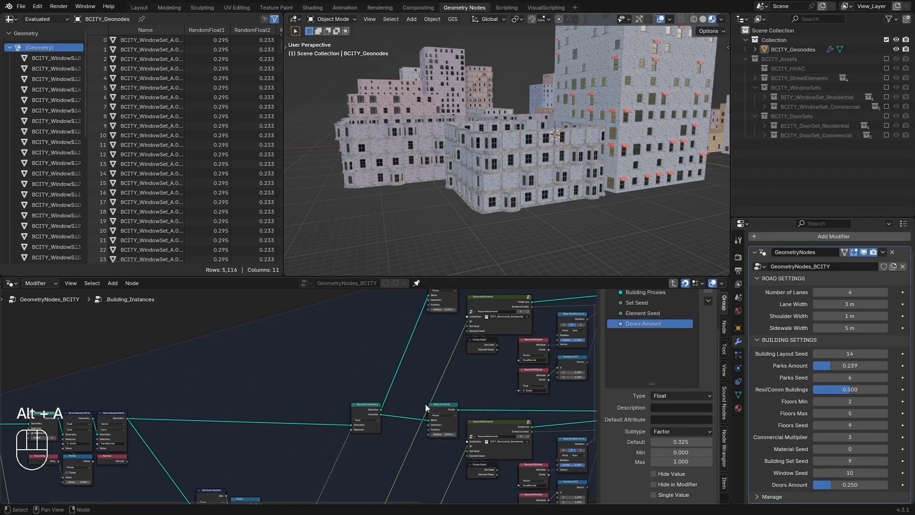
{"action": "middle_click_drag", "start_coordinate": [433, 363], "coordinate": [341, 421]}
{"action": "scroll", "coordinate": [362, 411], "scroll_direction": "up", "scroll_amount": 4}
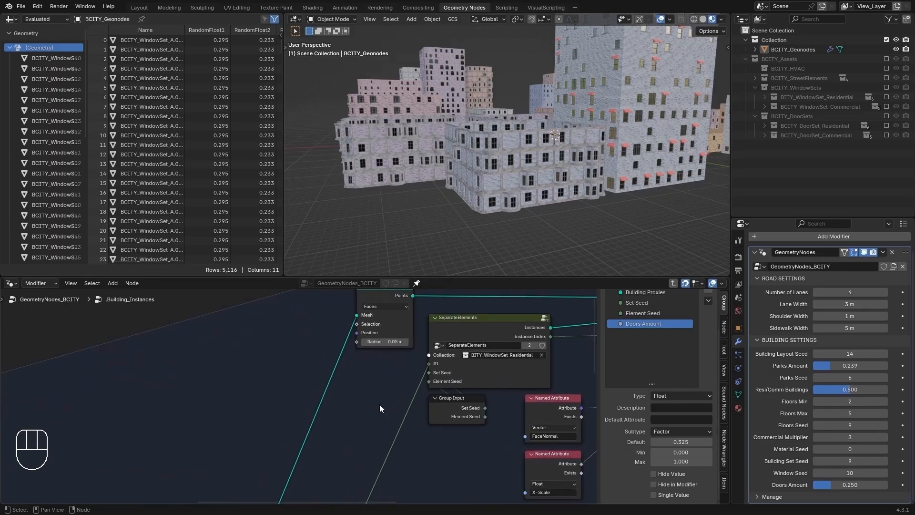
{"action": "middle_click_drag", "start_coordinate": [392, 391], "coordinate": [327, 423]}
{"action": "scroll", "coordinate": [328, 419], "scroll_direction": "up", "scroll_amount": 4}
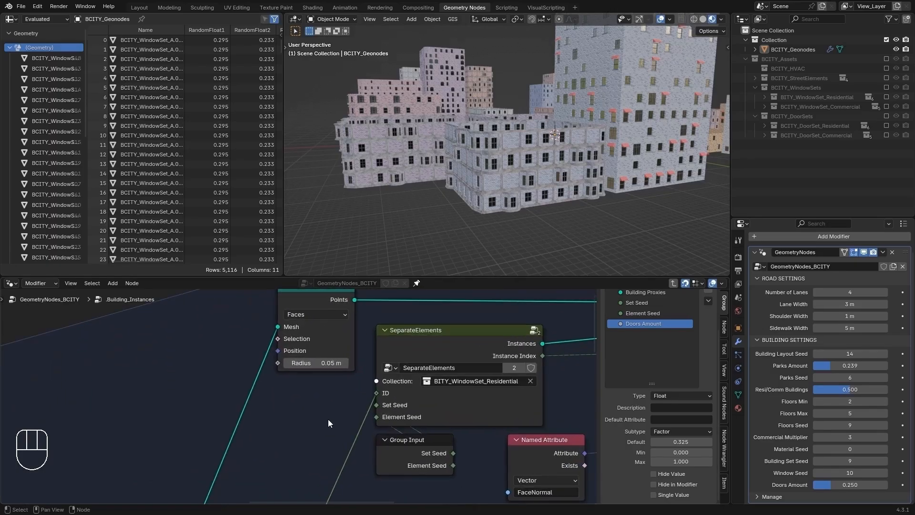
{"action": "left_click", "coordinate": [478, 381]}
{"action": "type", "text": "door"}
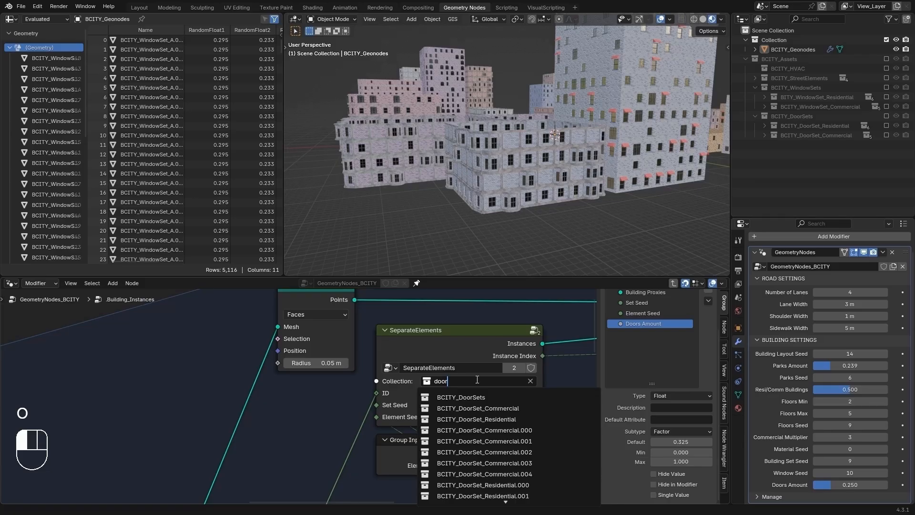
{"action": "left_click", "coordinate": [482, 419]}
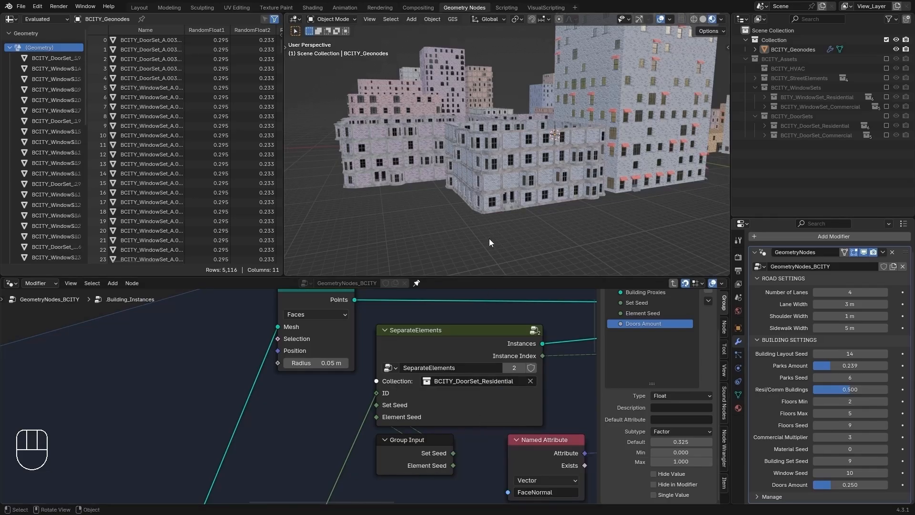
- Set Doors Amount to 0.571 in the modifier and inspect the ground-floor doors on the buildings up close and from afar
{"action": "middle_click_drag", "start_coordinate": [496, 220], "coordinate": [485, 202]}
{"action": "scroll", "coordinate": [470, 213], "scroll_direction": "up", "scroll_amount": 6}
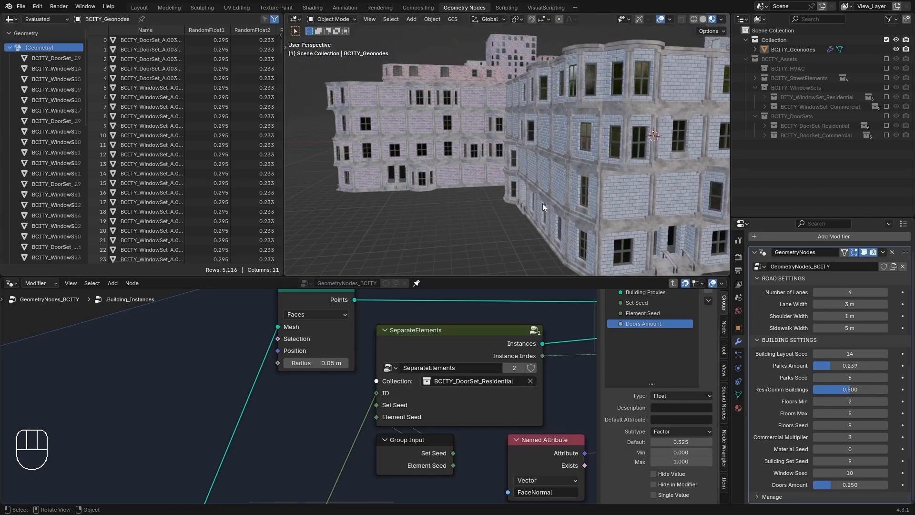
{"action": "middle_click_drag", "start_coordinate": [581, 197], "coordinate": [551, 187]}
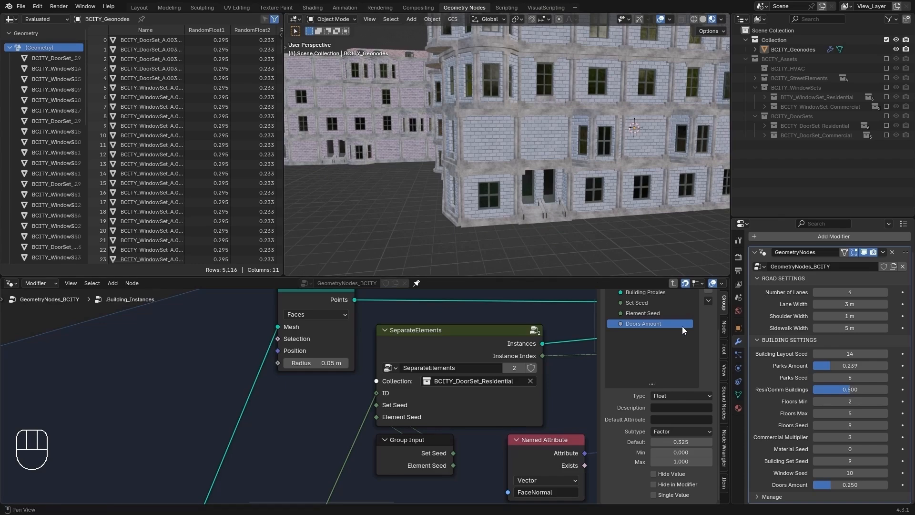
{"action": "left_click_drag", "start_coordinate": [836, 484], "coordinate": [857, 485]}
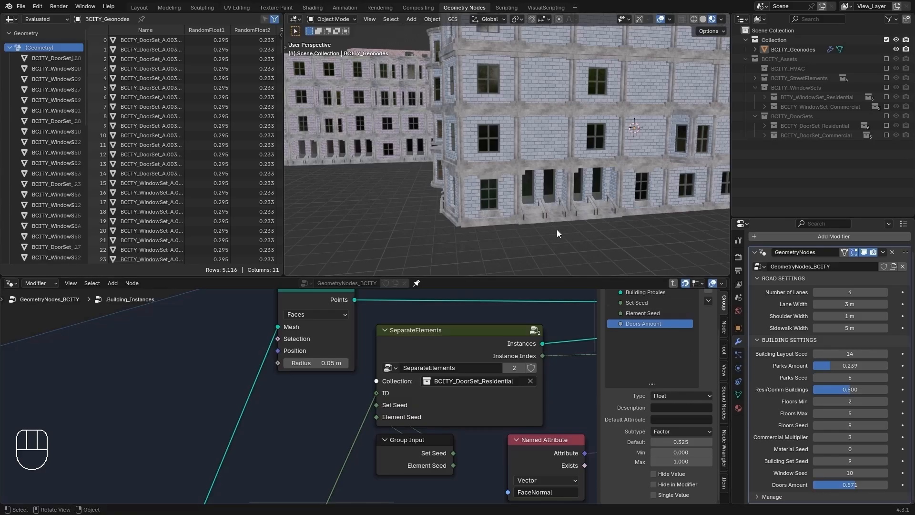
{"action": "scroll", "coordinate": [499, 178], "scroll_direction": "down", "scroll_amount": 5}
{"action": "middle_click_drag", "start_coordinate": [452, 170], "coordinate": [504, 188]}
{"action": "scroll", "coordinate": [511, 148], "scroll_direction": "down", "scroll_amount": 2}
{"action": "middle_click_drag", "start_coordinate": [511, 147], "coordinate": [427, 154]}
{"action": "scroll", "coordinate": [591, 180], "scroll_direction": "down", "scroll_amount": 4}
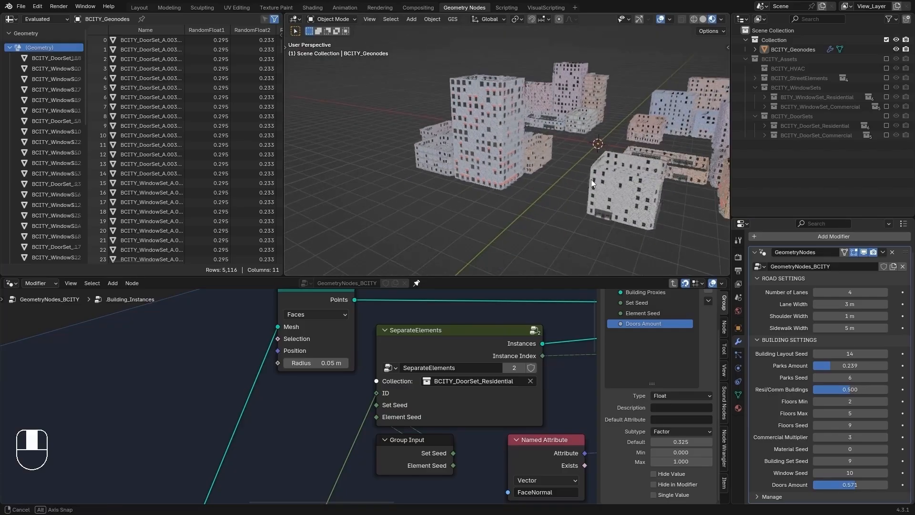
{"action": "middle_click_drag", "start_coordinate": [601, 158], "coordinate": [539, 158]}
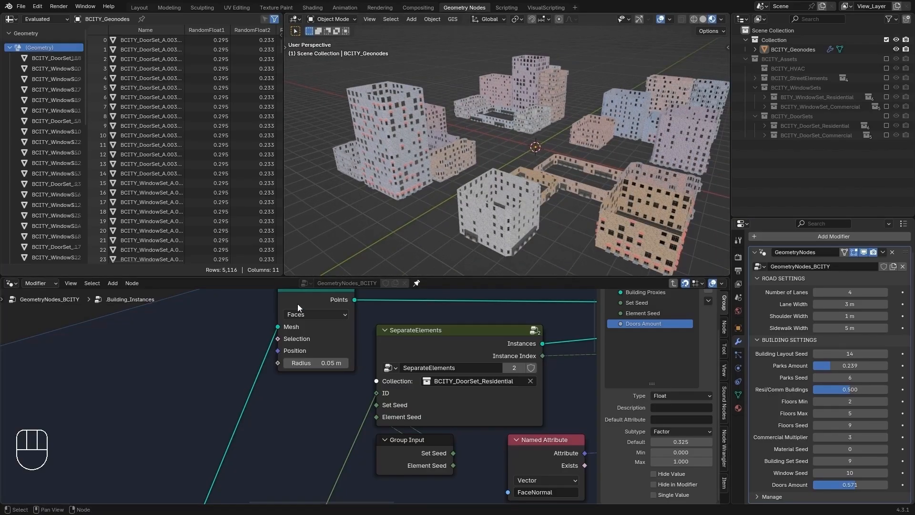
- Return to the start of the Building_Instances node tree and examine the Commercial attribute column in the spreadsheet
{"action": "scroll", "coordinate": [265, 385], "scroll_direction": "down", "scroll_amount": 5}
{"action": "scroll", "coordinate": [250, 400], "scroll_direction": "down", "scroll_amount": 4}
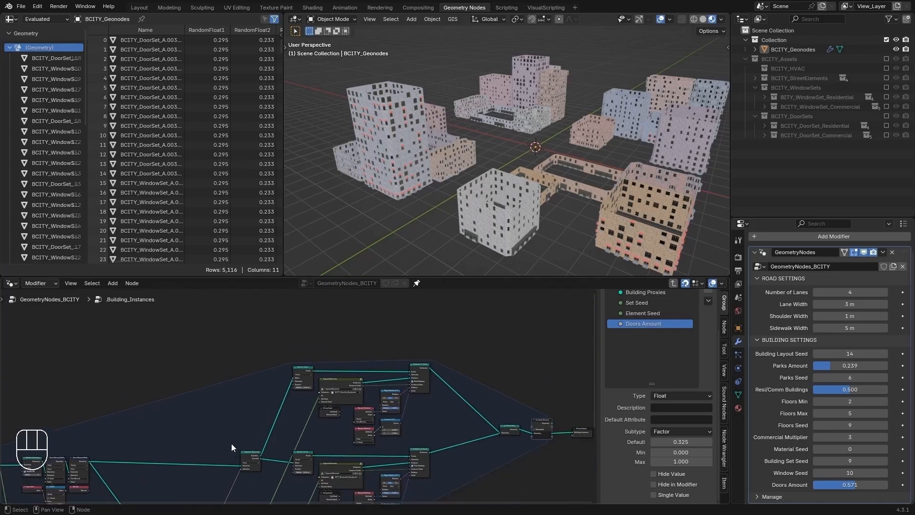
{"action": "middle_click_drag", "start_coordinate": [231, 444], "coordinate": [455, 351]}
{"action": "scroll", "coordinate": [416, 400], "scroll_direction": "up", "scroll_amount": 4}
{"action": "scroll", "coordinate": [415, 399], "scroll_direction": "up", "scroll_amount": 4}
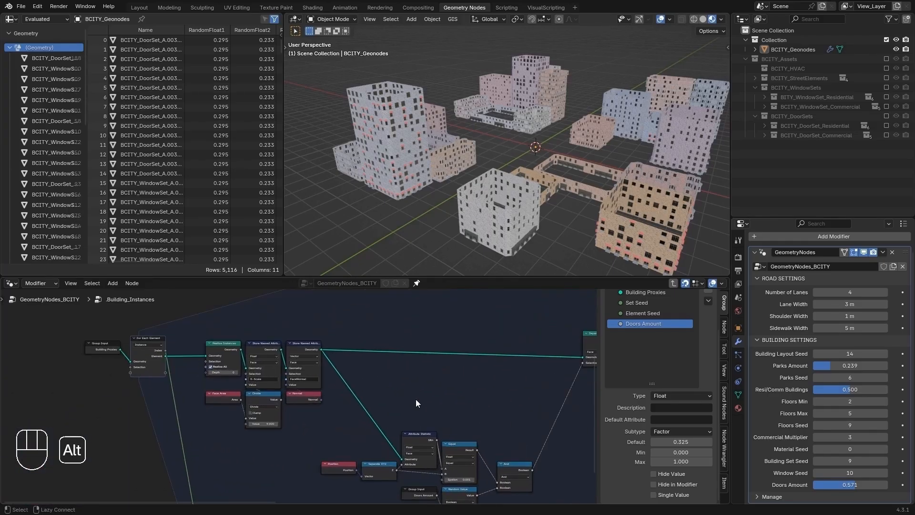
{"action": "key", "text": "alt+a"}
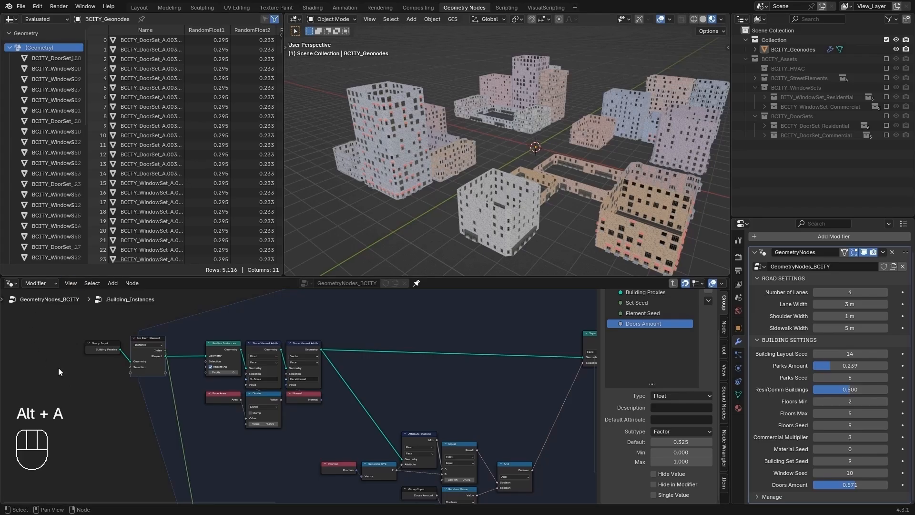
{"action": "middle_click_drag", "start_coordinate": [240, 98], "coordinate": [94, 107]}
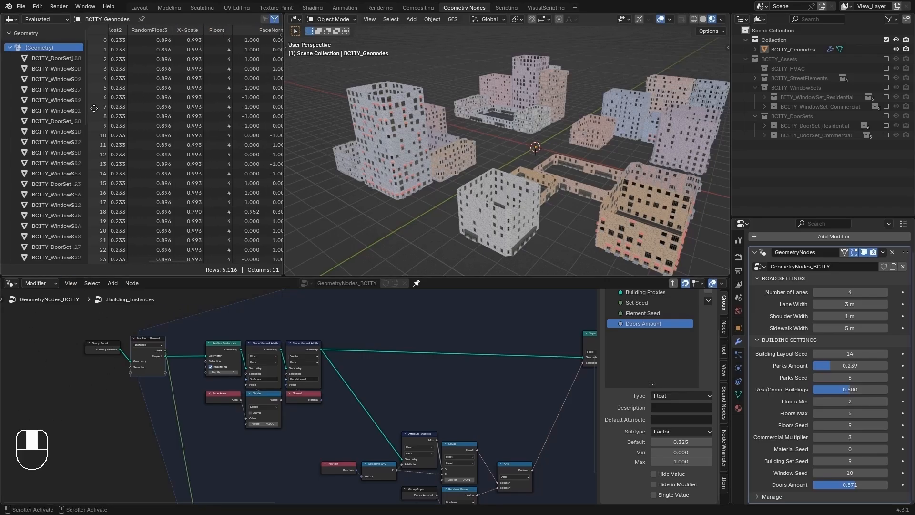
{"action": "middle_click_drag", "start_coordinate": [269, 112], "coordinate": [168, 138]}
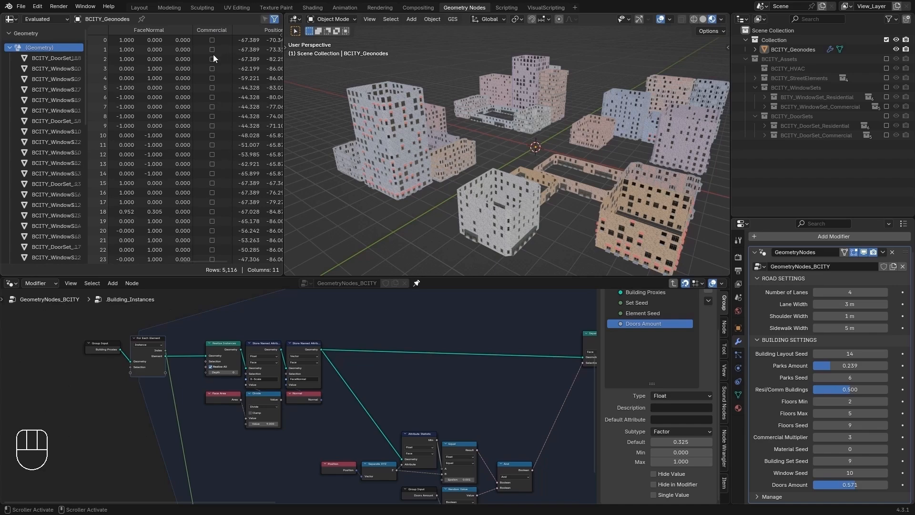
- Move the ground-floor door selection nodes, from Position through And, closer to the main geometry link
{"action": "middle_click_drag", "start_coordinate": [442, 378], "coordinate": [320, 323]}
{"action": "middle_click_drag", "start_coordinate": [246, 395], "coordinate": [248, 430]}
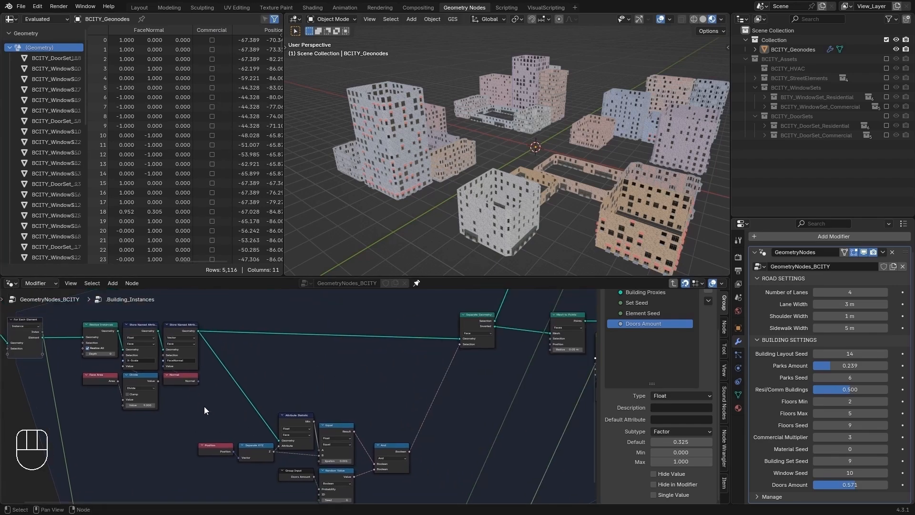
{"action": "left_click_drag", "start_coordinate": [204, 406], "coordinate": [376, 484]}
{"action": "key", "text": "g"}
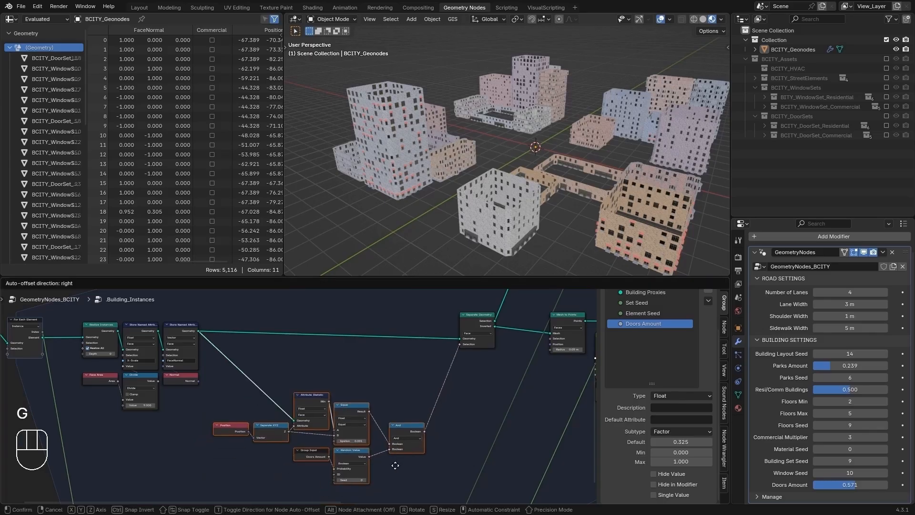
{"action": "left_click", "coordinate": [423, 425]}
{"action": "key", "text": "alt+a"}
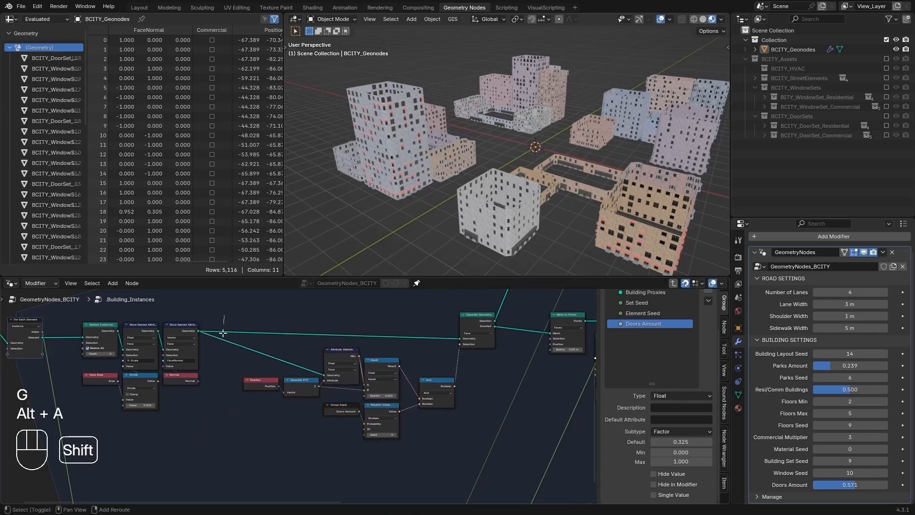
- Add a reroute where the FaceNormal attribute geometry branches, and slide it along X to just before Attribute Statistic
{"action": "right_click_drag", "start_coordinate": [227, 322], "coordinate": [211, 378], "text": "shift"}
{"action": "scroll", "coordinate": [225, 348], "scroll_direction": "up", "scroll_amount": 1}
{"action": "scroll", "coordinate": [225, 348], "scroll_direction": "up", "scroll_amount": 1}
{"action": "middle_click_drag", "start_coordinate": [222, 344], "coordinate": [222, 422]}
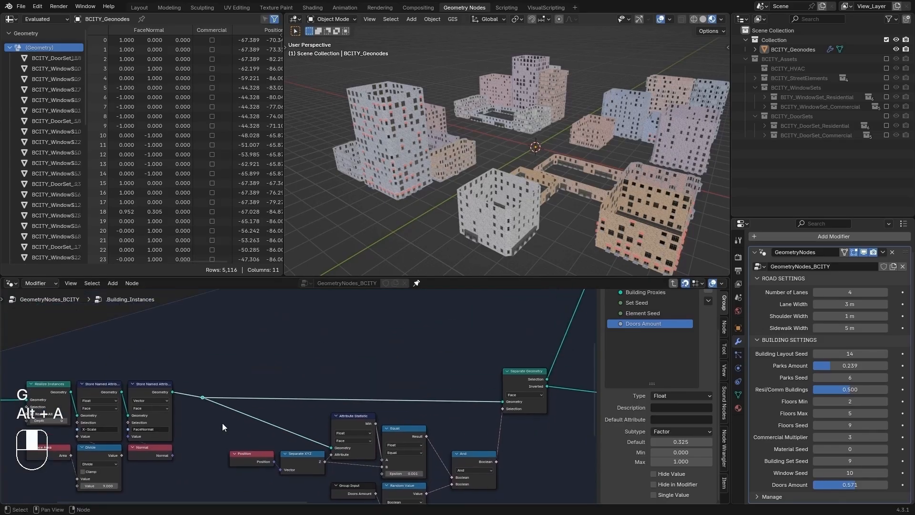
{"action": "key", "text": "g"}
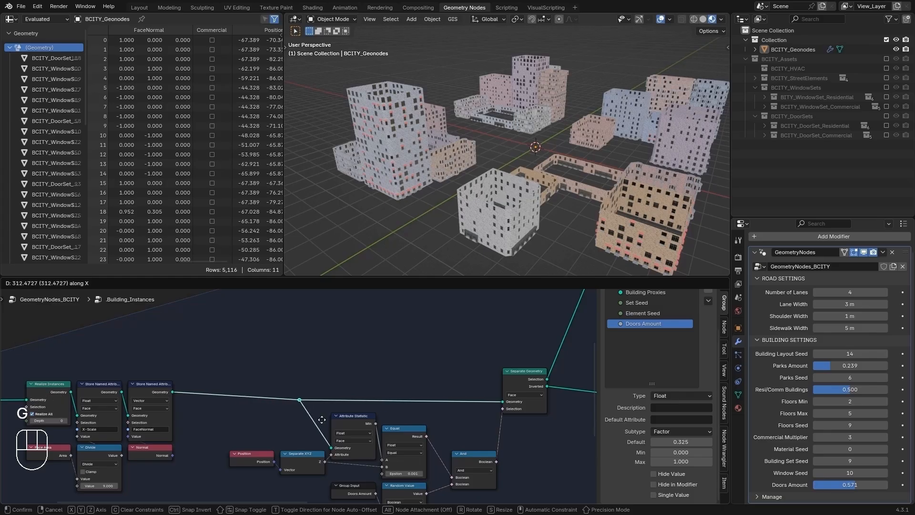
{"action": "left_click", "coordinate": [322, 419]}
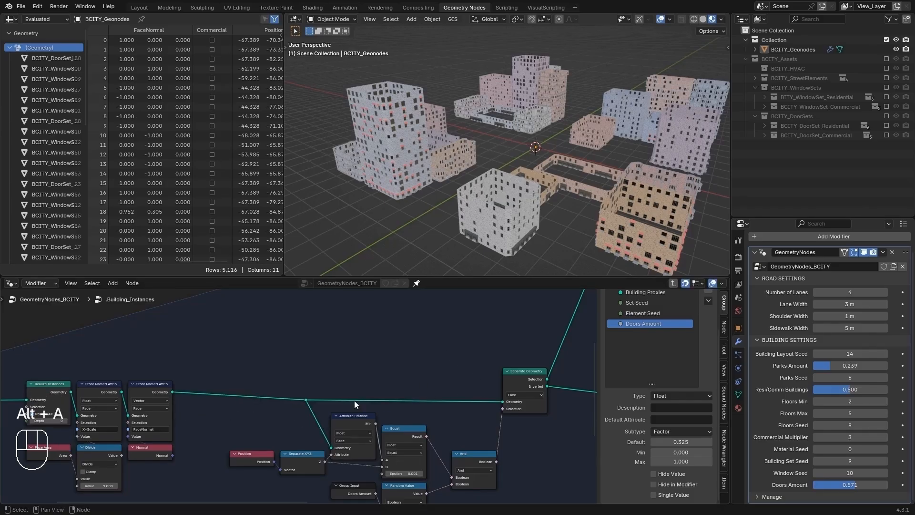
- Duplicate the Separate Geometry node and insert the copy between the FaceNormal Store Named Attribute node and the reroute
{"action": "middle_click_drag", "start_coordinate": [388, 407], "coordinate": [415, 334]}
{"action": "middle_click_drag", "start_coordinate": [296, 344], "coordinate": [340, 372]}
{"action": "left_click", "coordinate": [577, 343]}
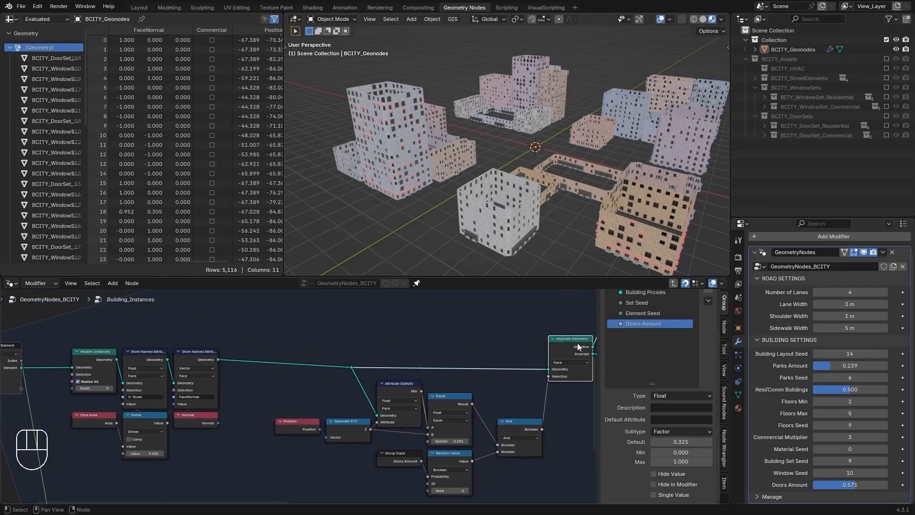
{"action": "key", "text": "shift+d"}
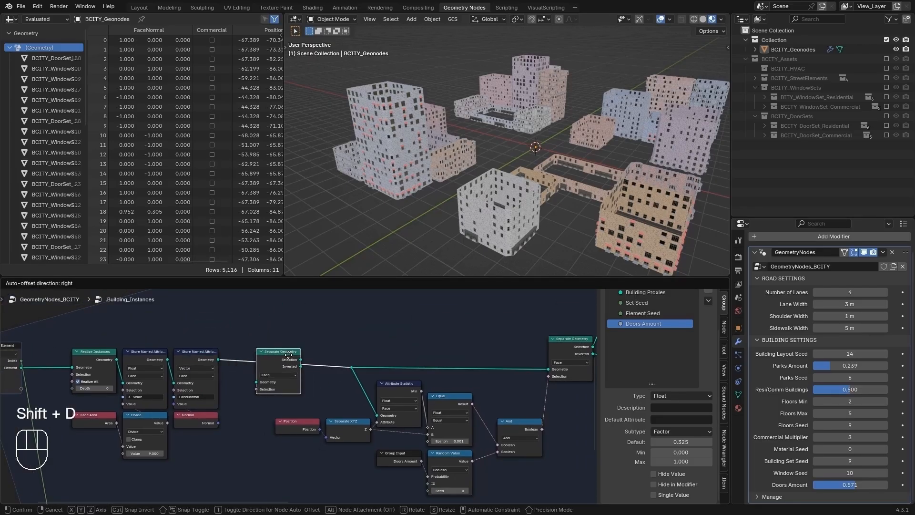
{"action": "left_click", "coordinate": [286, 358]}
{"action": "scroll", "coordinate": [294, 387], "scroll_direction": "up", "scroll_amount": 2}
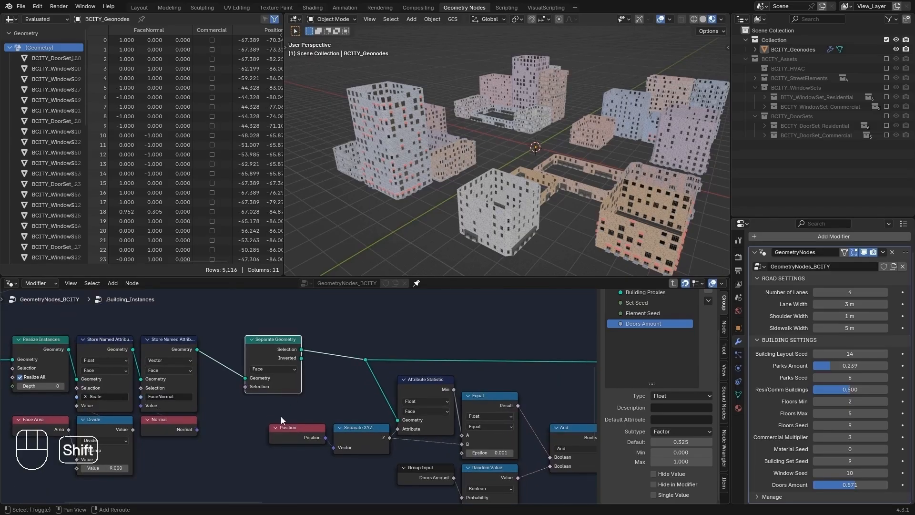
- Add a Named Attribute node and place it below the newly inserted Separate Geometry node
{"action": "key", "text": "shift+a"}
{"action": "type", "text": "named"}
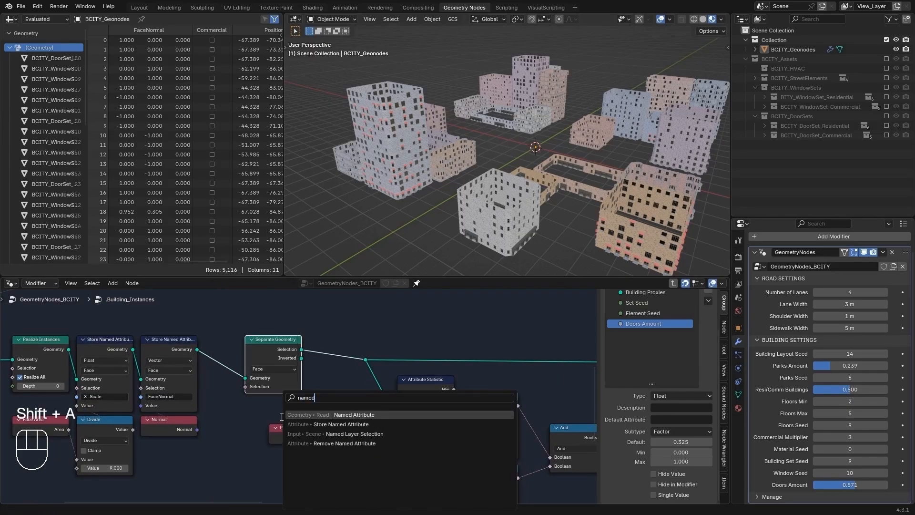
{"action": "key", "text": "Return"}
{"action": "left_click", "coordinate": [200, 460]}
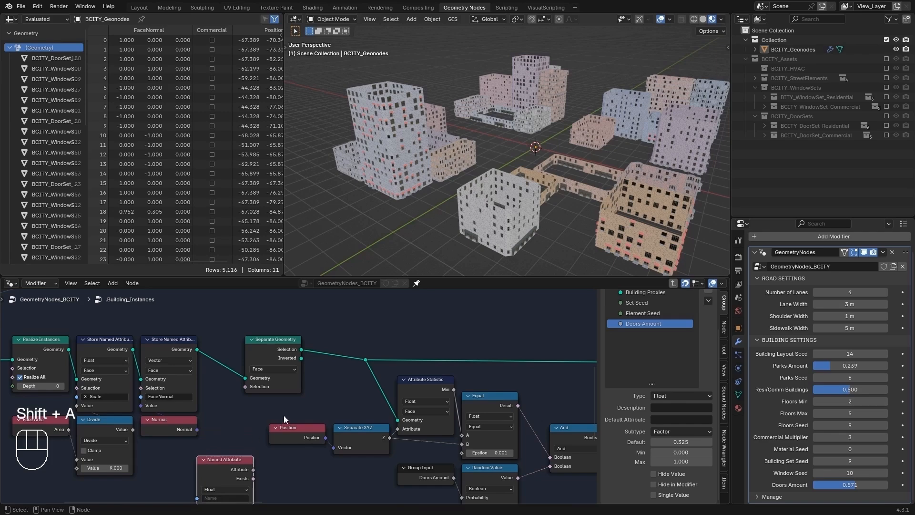
- Shift the reroute and the ground-floor door selection nodes, from Position through And, further away from the new Separate Geometry node
{"action": "scroll", "coordinate": [316, 390], "scroll_direction": "down", "scroll_amount": 2}
{"action": "left_click", "coordinate": [217, 327]}
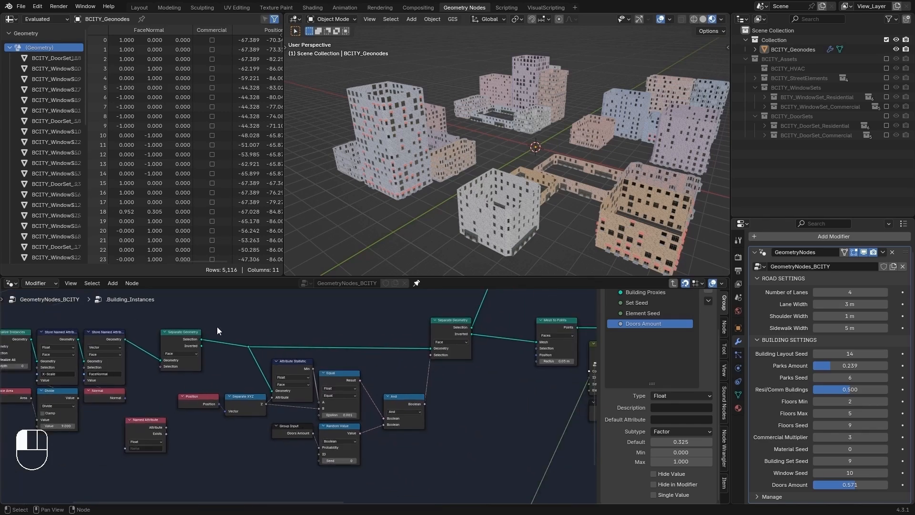
{"action": "left_click_drag", "start_coordinate": [217, 327], "coordinate": [411, 465]}
{"action": "key", "text": "g"}
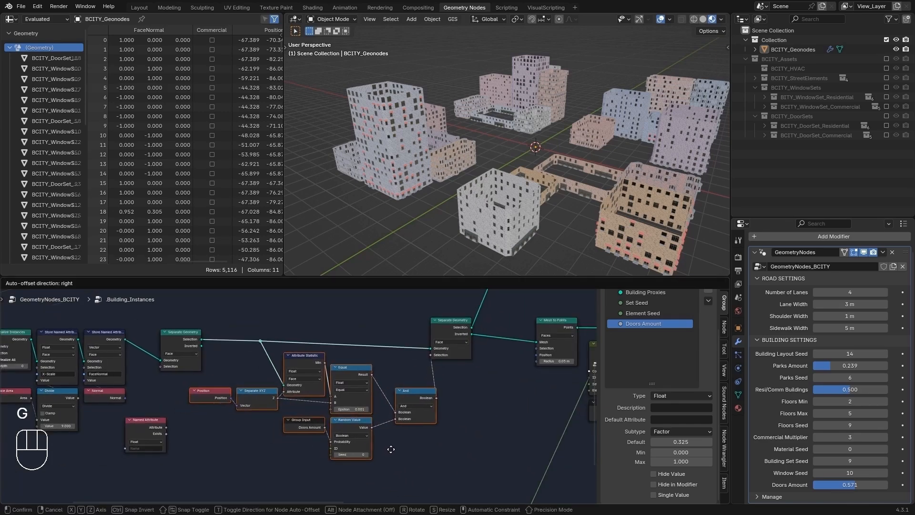
{"action": "left_click", "coordinate": [408, 449]}
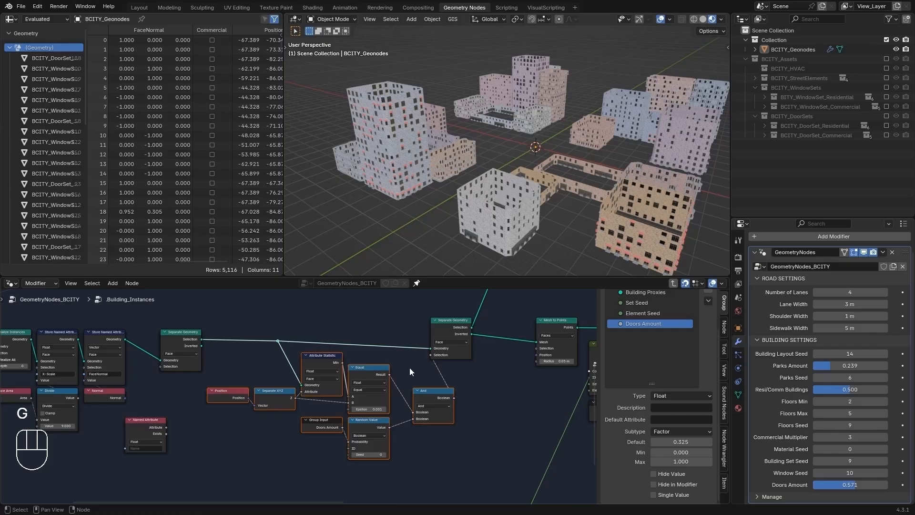
- Slide the door Separate Geometry node along X to just before Mesh to Points
{"action": "left_click", "coordinate": [454, 322]}
{"action": "key", "text": "g"}
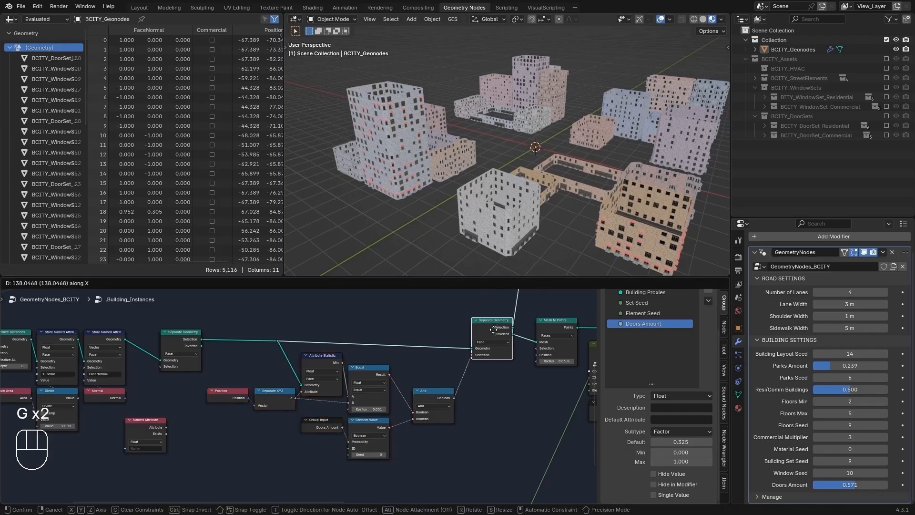
{"action": "left_click", "coordinate": [493, 329]}
{"action": "key", "text": "alt+a"}
{"action": "left_click", "coordinate": [496, 322]}
{"action": "key", "text": "g"}
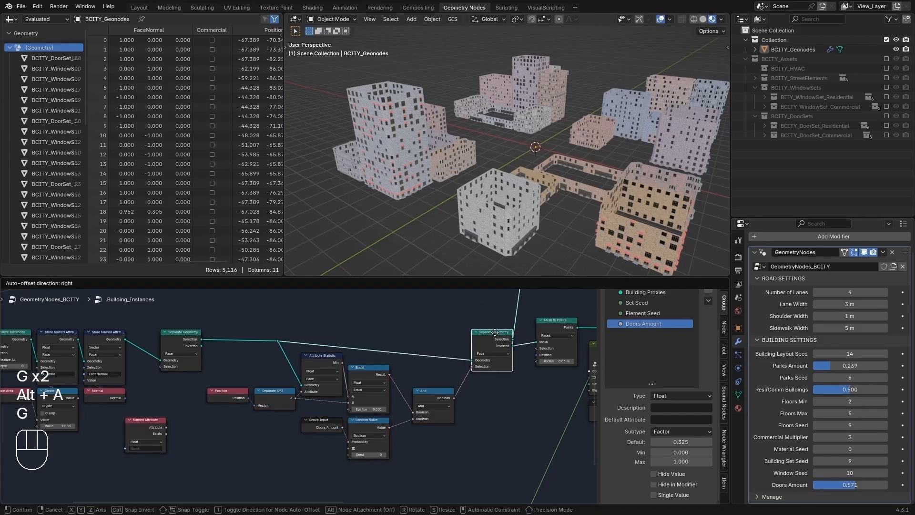
{"action": "key", "text": "g"}
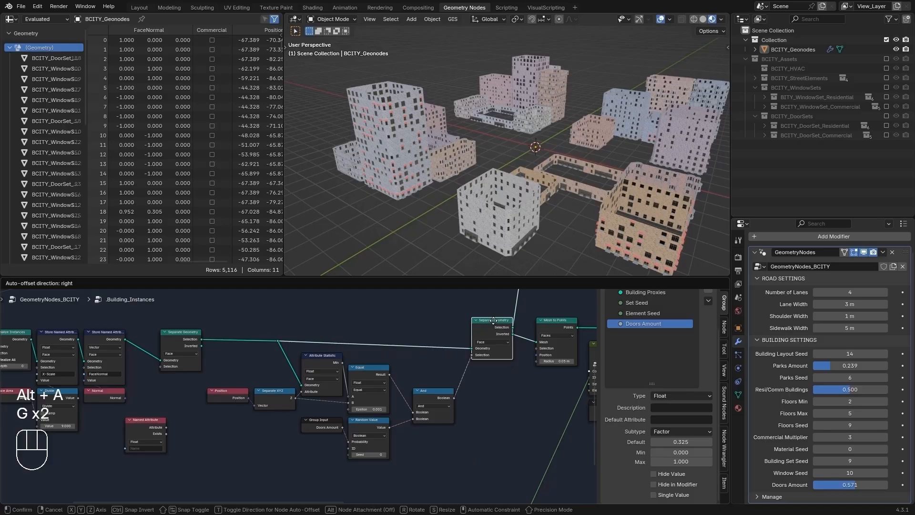
{"action": "left_click", "coordinate": [493, 320]}
{"action": "key", "text": "alt+a"}
- Position the Named Attribute node directly beneath the first Separate Geometry node
{"action": "scroll", "coordinate": [185, 393], "scroll_direction": "up", "scroll_amount": 1}
{"action": "left_click", "coordinate": [110, 431]}
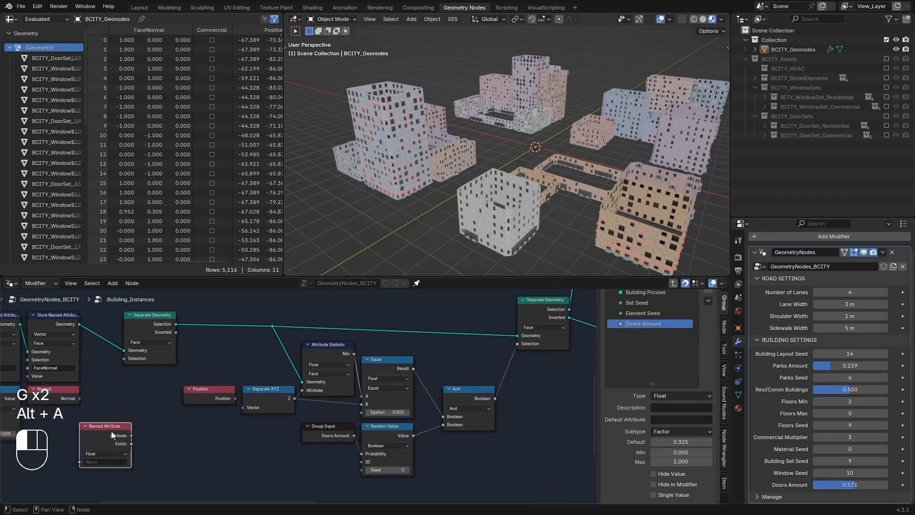
{"action": "key", "text": "g"}
{"action": "scroll", "coordinate": [147, 407], "scroll_direction": "up", "scroll_amount": 3}
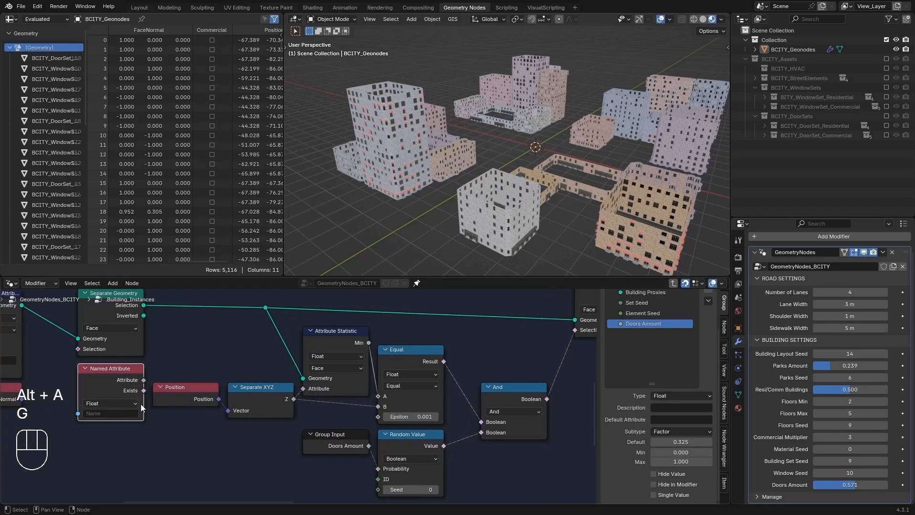
- Set the Named Attribute to Commercial and connect its Attribute output to the Separate Geometry node's Selection
{"action": "middle_click_drag", "start_coordinate": [141, 407], "coordinate": [345, 400]}
{"action": "left_click", "coordinate": [330, 406]}
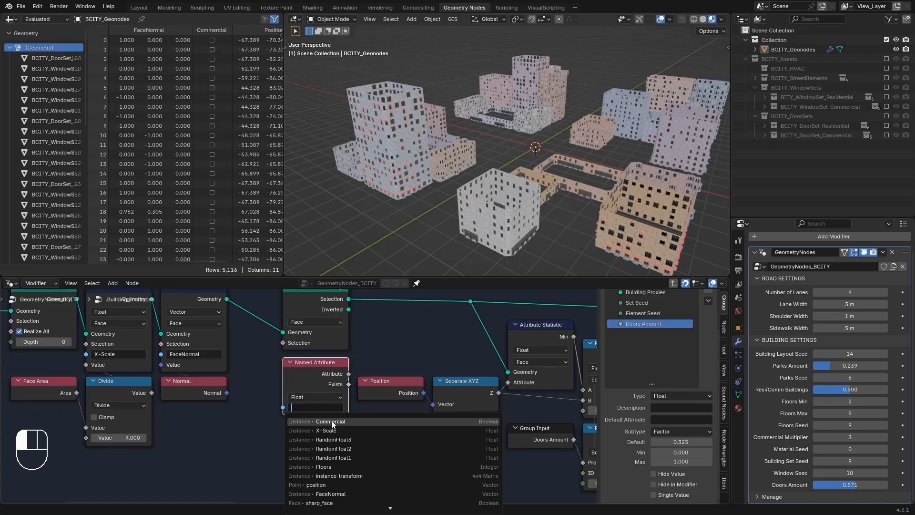
{"action": "left_click", "coordinate": [330, 422]}
{"action": "left_click_drag", "start_coordinate": [349, 374], "coordinate": [282, 343]}
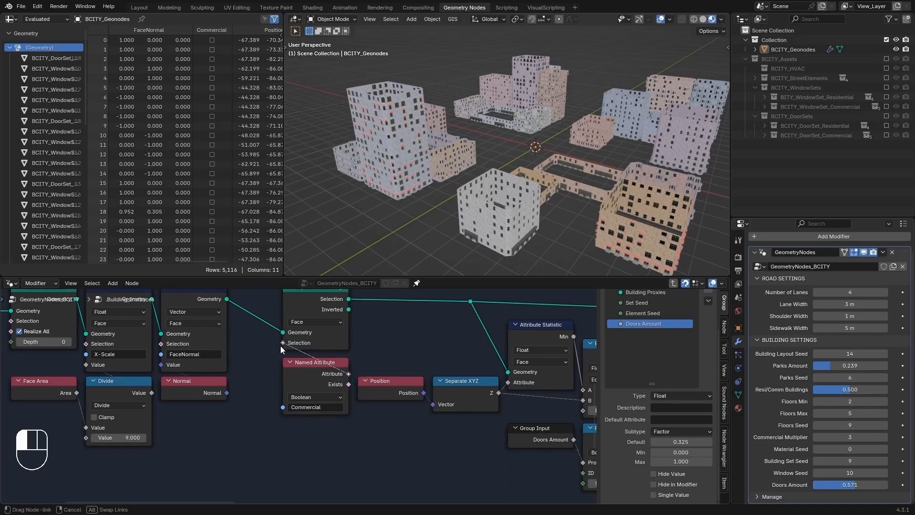
- Feed the existing branch's reroute from the Inverted output of the Commercial Separate Geometry, and align the reroute with that output
{"action": "scroll", "coordinate": [436, 205], "scroll_direction": "down", "scroll_amount": 5}
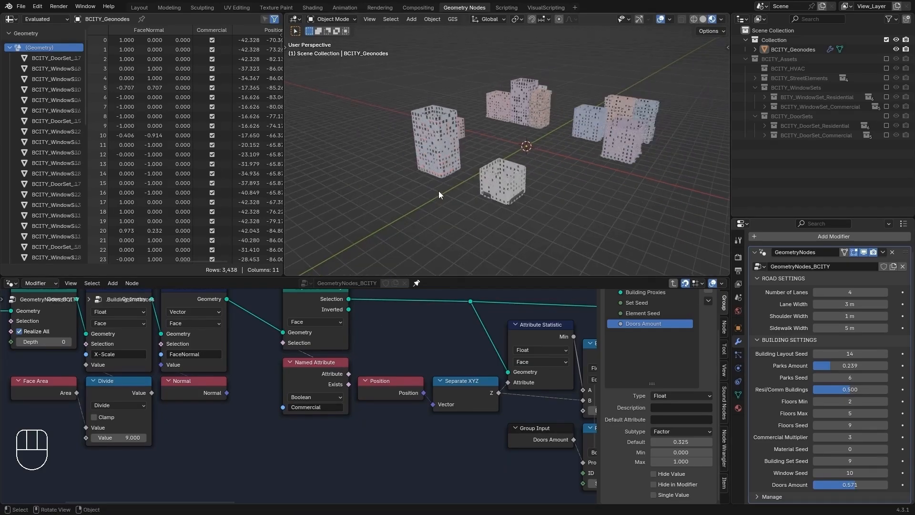
{"action": "middle_click_drag", "start_coordinate": [491, 178], "coordinate": [545, 178]}
{"action": "scroll", "coordinate": [545, 178], "scroll_direction": "up", "scroll_amount": 2}
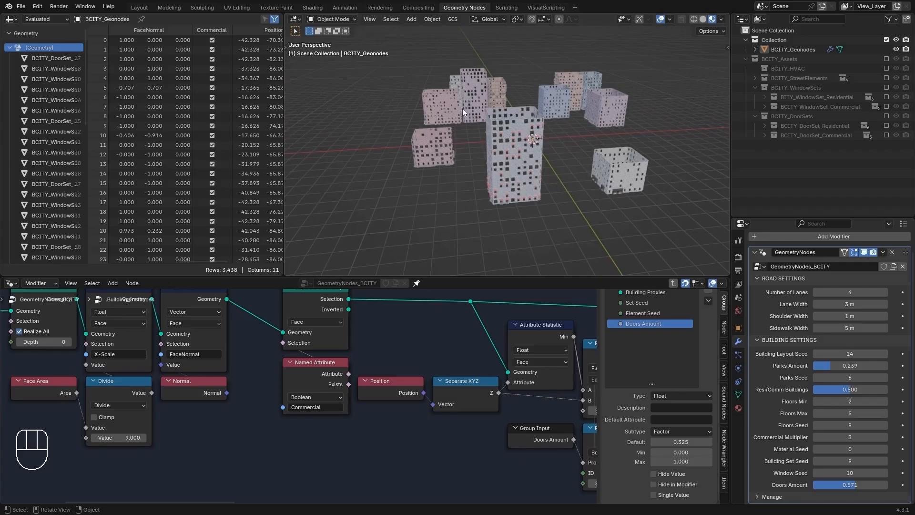
{"action": "scroll", "coordinate": [422, 381], "scroll_direction": "down", "scroll_amount": 1}
{"action": "scroll", "coordinate": [347, 368], "scroll_direction": "down", "scroll_amount": 1}
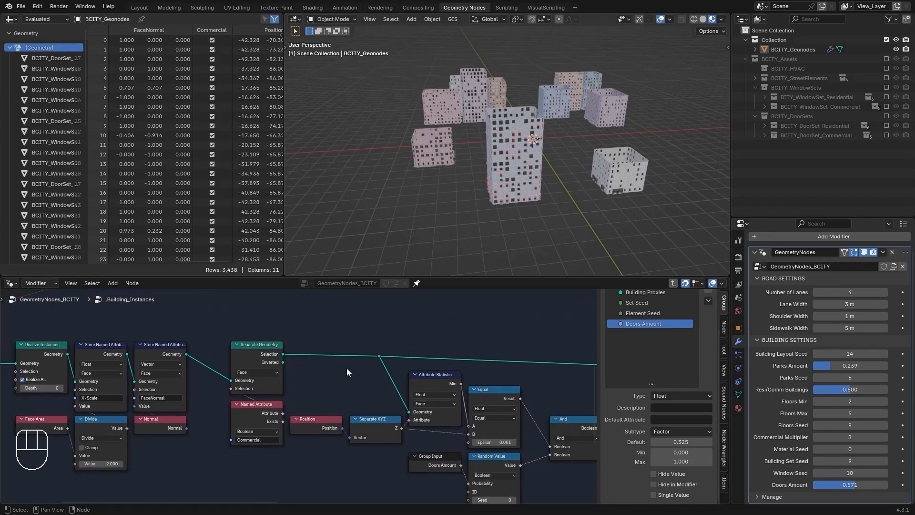
{"action": "left_click_drag", "start_coordinate": [284, 362], "coordinate": [393, 372]}
{"action": "key", "text": "g"}
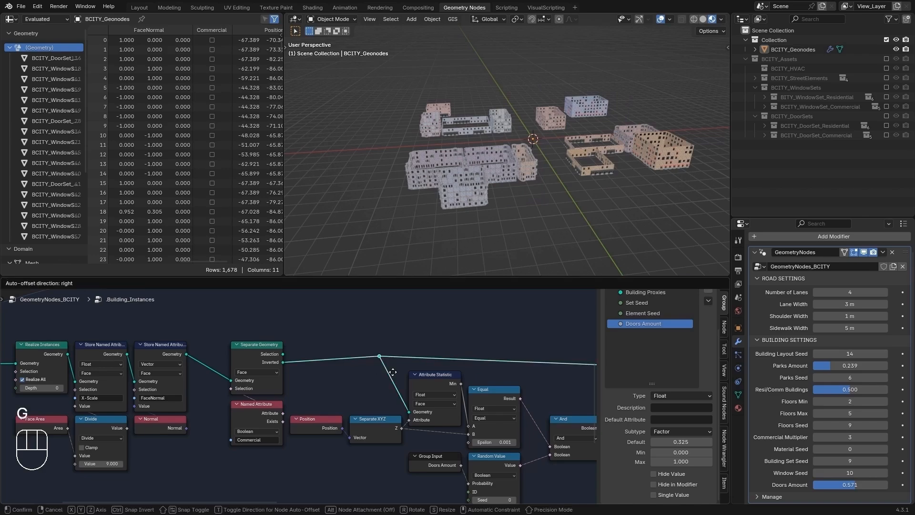
{"action": "left_click", "coordinate": [397, 378]}
{"action": "key", "text": "alt+a"}
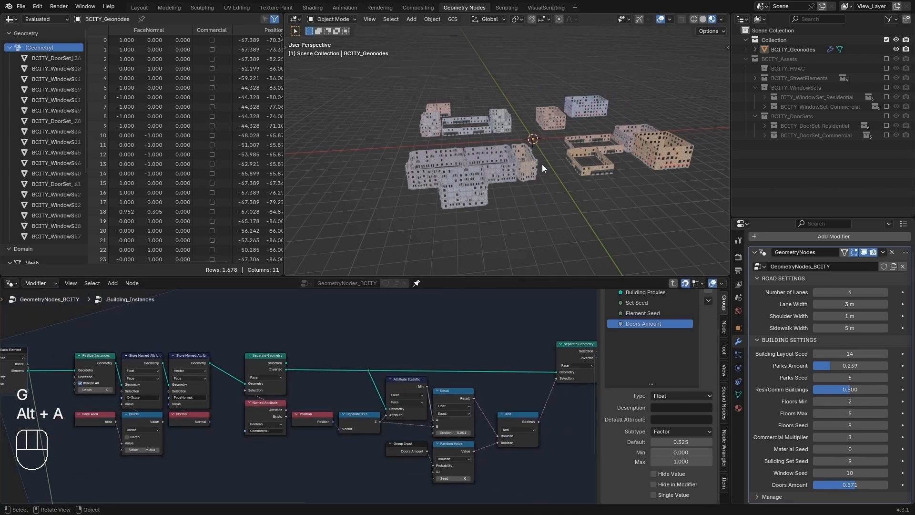
- Move the reroute and all door and window instancing nodes of the residential branch further from the Commercial Separate Geometry
{"action": "middle_click_drag", "start_coordinate": [532, 200], "coordinate": [511, 176]}
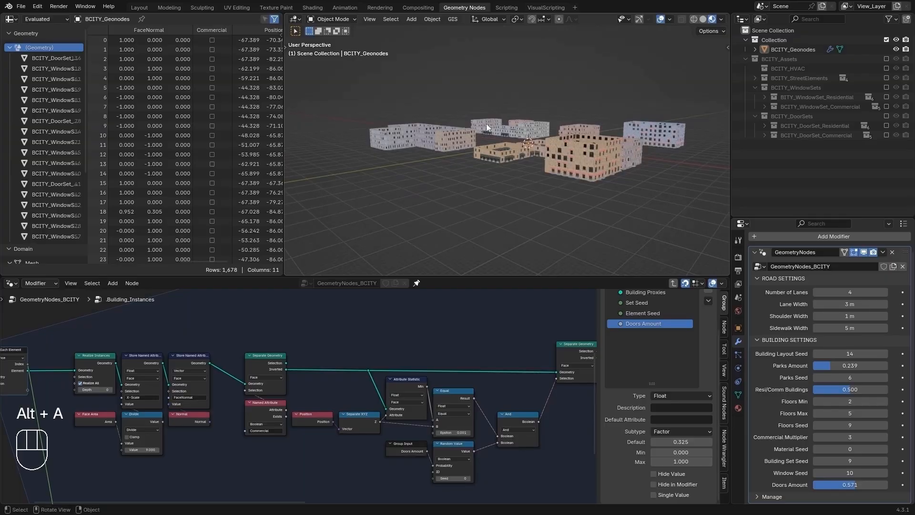
{"action": "scroll", "coordinate": [484, 156], "scroll_direction": "up", "scroll_amount": 2}
{"action": "scroll", "coordinate": [483, 153], "scroll_direction": "up", "scroll_amount": 2}
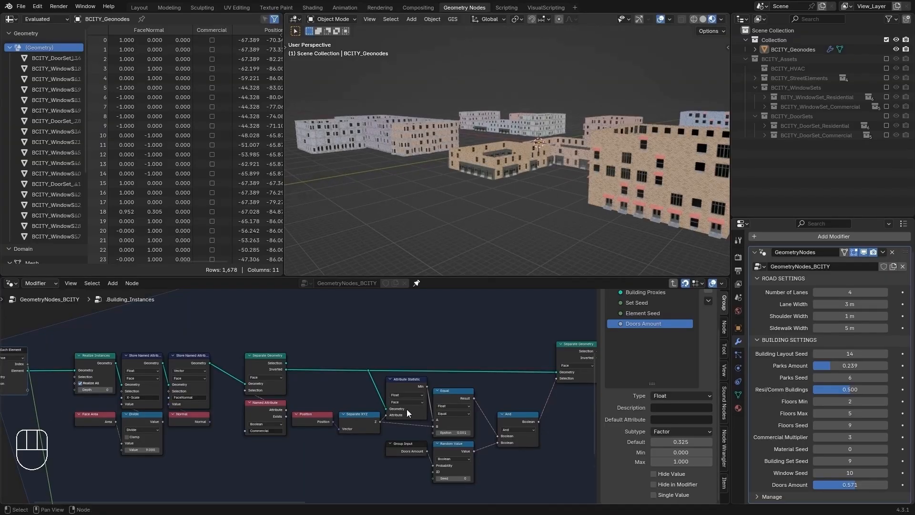
{"action": "scroll", "coordinate": [387, 376], "scroll_direction": "down", "scroll_amount": 2}
{"action": "scroll", "coordinate": [385, 370], "scroll_direction": "down", "scroll_amount": 5}
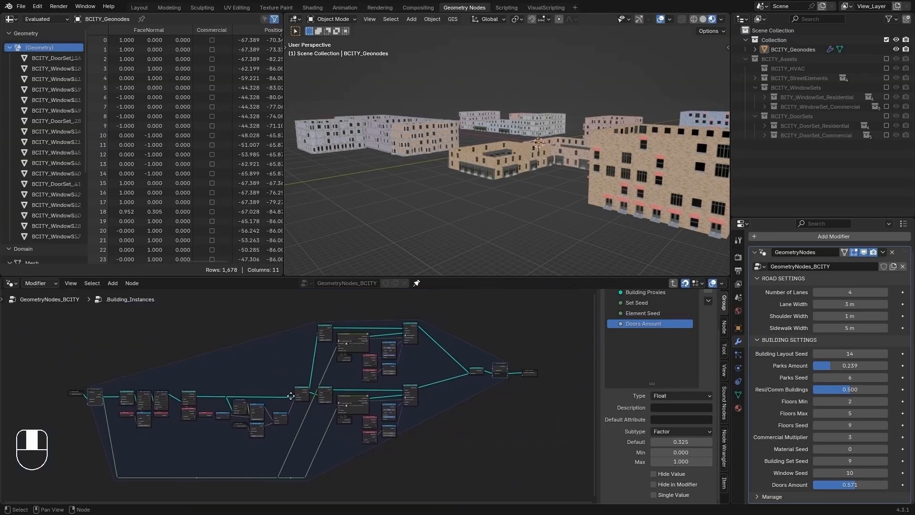
{"action": "key", "text": "b"}
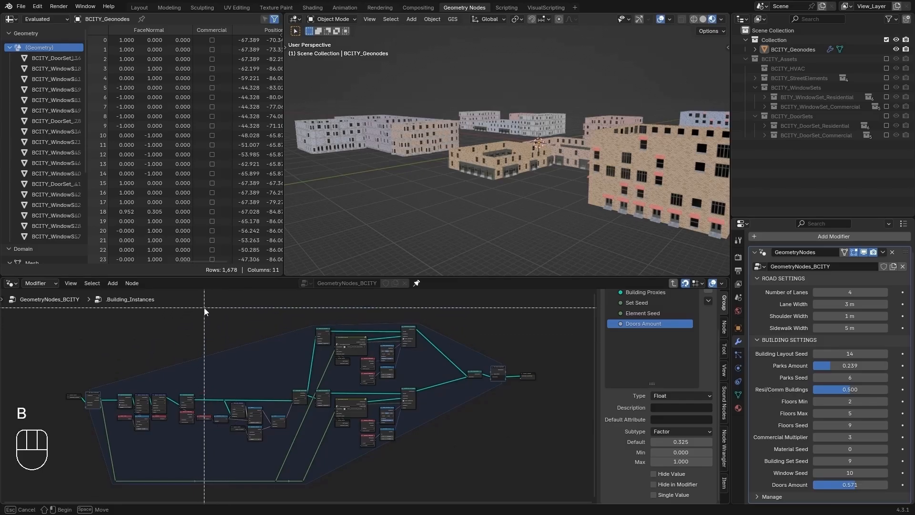
{"action": "left_click_drag", "start_coordinate": [204, 307], "coordinate": [204, 308]}
{"action": "left_click_drag", "start_coordinate": [226, 339], "coordinate": [445, 491]}
{"action": "key", "text": "g"}
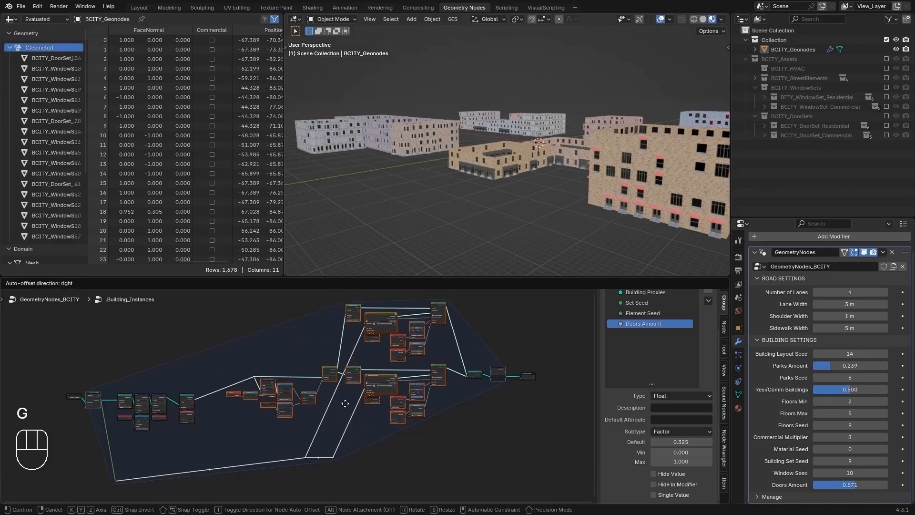
{"action": "left_click", "coordinate": [345, 403]}
{"action": "scroll", "coordinate": [299, 439], "scroll_direction": "down", "scroll_amount": 2}
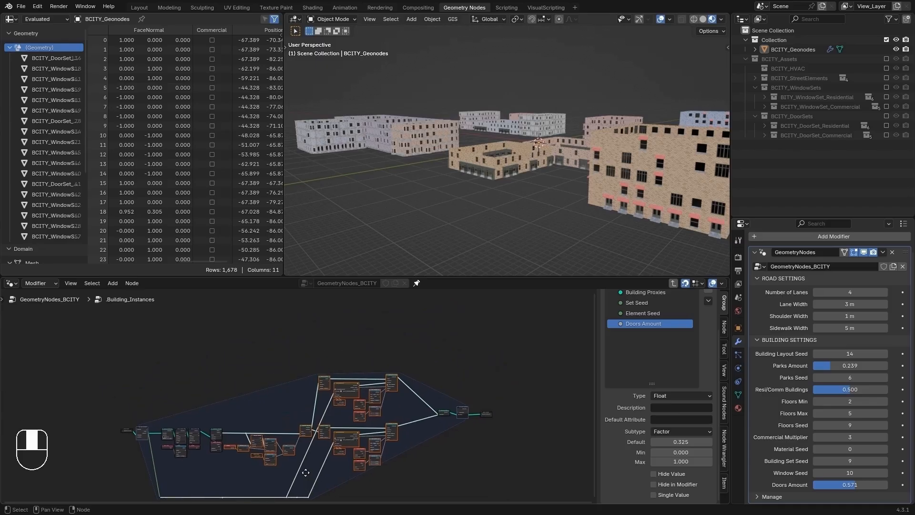
- Duplicate the whole door and window instancing branch and place the copy along Y above the original
{"action": "key", "text": "shift+d"}
{"action": "key", "text": "y"}
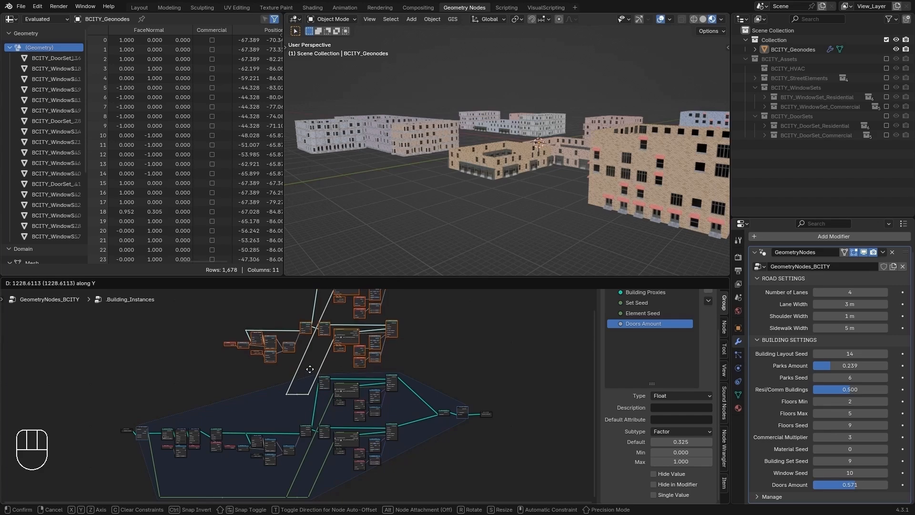
{"action": "left_click", "coordinate": [310, 369]}
{"action": "key", "text": "alt+a"}
{"action": "mouse_move", "coordinate": [386, 345]}
{"action": "middle_mouse_down"}
{"action": "mouse_move", "coordinate": [321, 386]}
{"action": "mouse_move", "coordinate": [373, 356]}
{"action": "middle_mouse_up"}
{"action": "scroll", "coordinate": [302, 369], "scroll_direction": "down", "scroll_amount": 2}
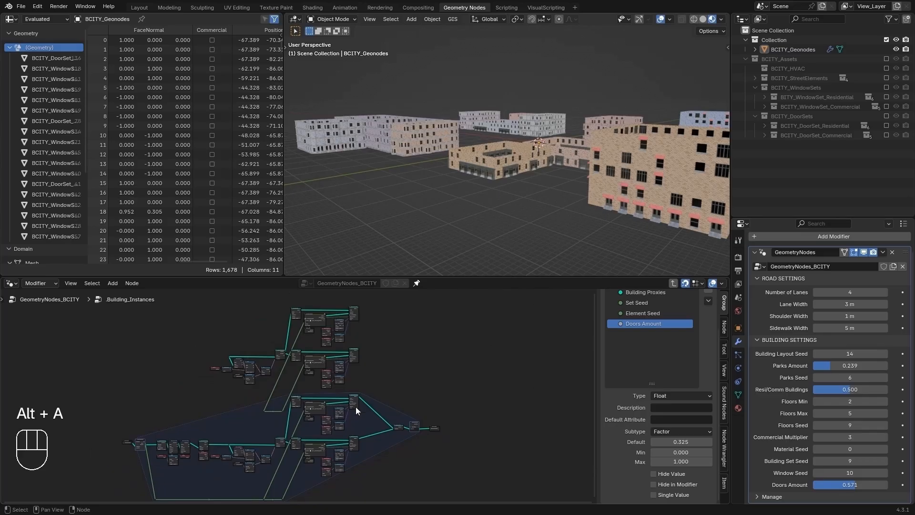
- Connect the Selection output of the Commercial Separate Geometry to the input reroute of the duplicated branch
{"action": "scroll", "coordinate": [356, 407], "scroll_direction": "up", "scroll_amount": 6}
{"action": "middle_click_drag", "start_coordinate": [187, 442], "coordinate": [391, 374]}
{"action": "scroll", "coordinate": [389, 385], "scroll_direction": "up", "scroll_amount": 4}
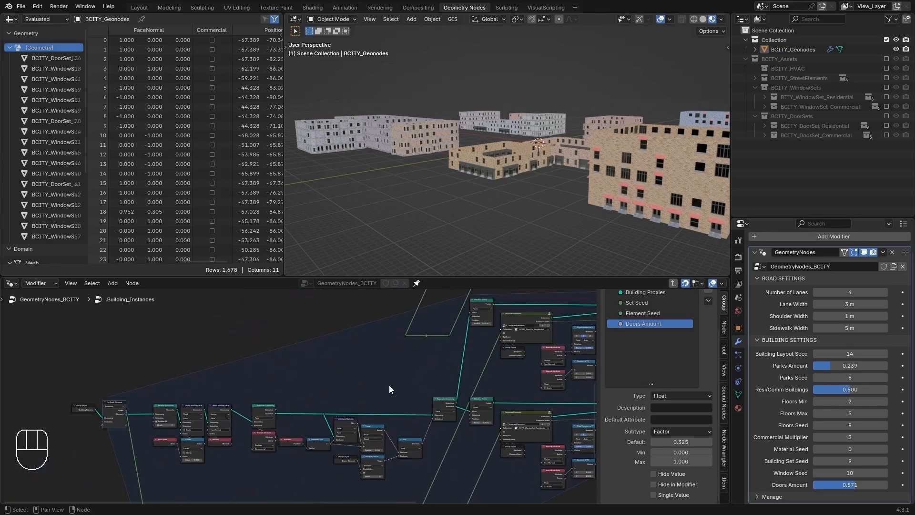
{"action": "scroll", "coordinate": [343, 376], "scroll_direction": "up", "scroll_amount": 3}
{"action": "scroll", "coordinate": [324, 357], "scroll_direction": "down", "scroll_amount": 3}
{"action": "middle_click_drag", "start_coordinate": [324, 341], "coordinate": [281, 408]}
{"action": "scroll", "coordinate": [281, 410], "scroll_direction": "down", "scroll_amount": 3}
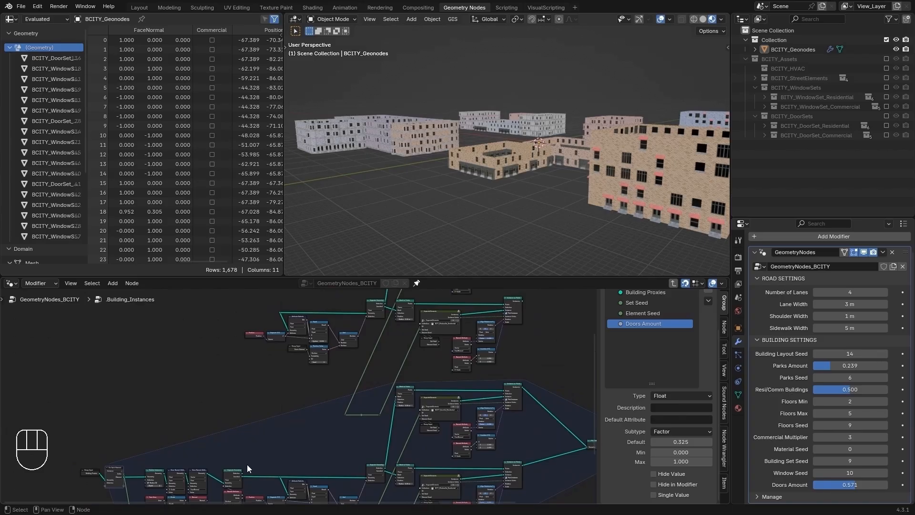
{"action": "left_click_drag", "start_coordinate": [241, 474], "coordinate": [280, 315]}
- Add a reroute on the new link beside the Separate Geometry, and slide the duplicated branch's input reroute along X to above it
{"action": "right_click_drag", "start_coordinate": [250, 396], "coordinate": [285, 410], "text": "shift"}
{"action": "key", "text": "g"}
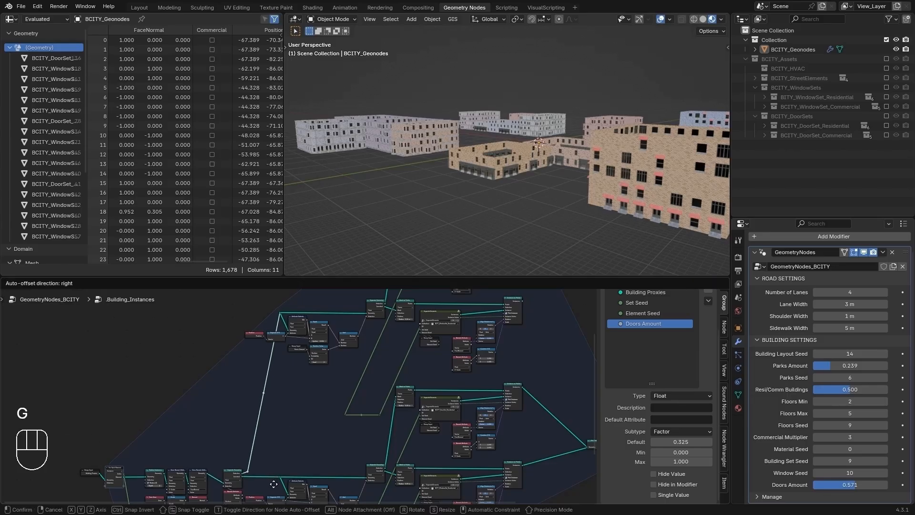
{"action": "left_click", "coordinate": [275, 483]}
{"action": "key", "text": "alt+a"}
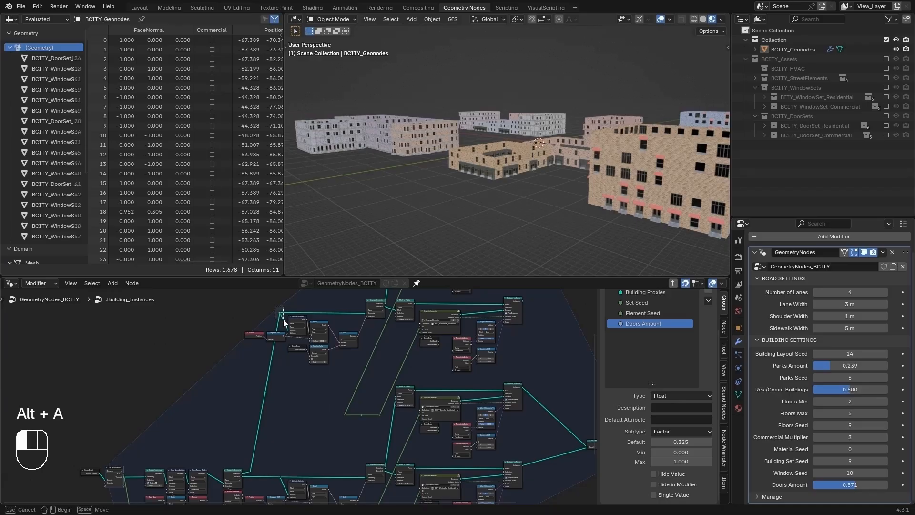
{"action": "left_click", "coordinate": [282, 313]}
{"action": "key", "text": "g"}
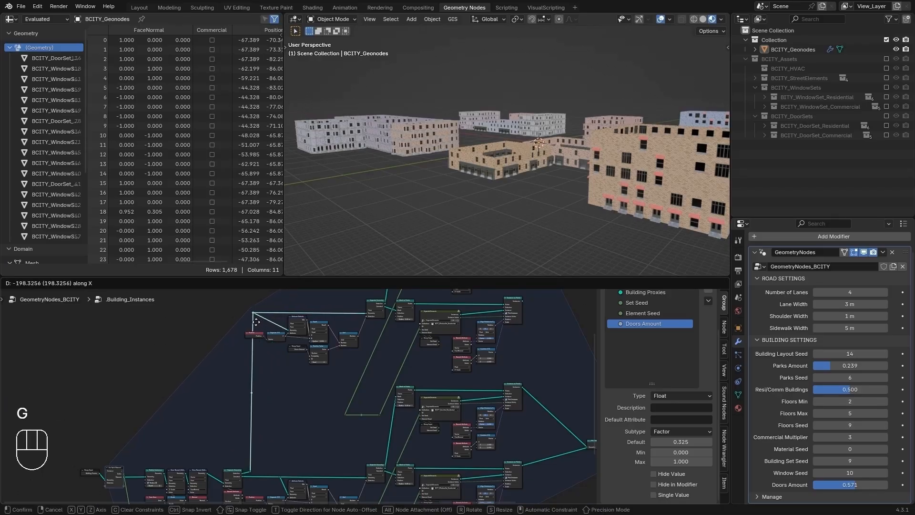
{"action": "left_click", "coordinate": [257, 321]}
{"action": "key", "text": "alt+a"}
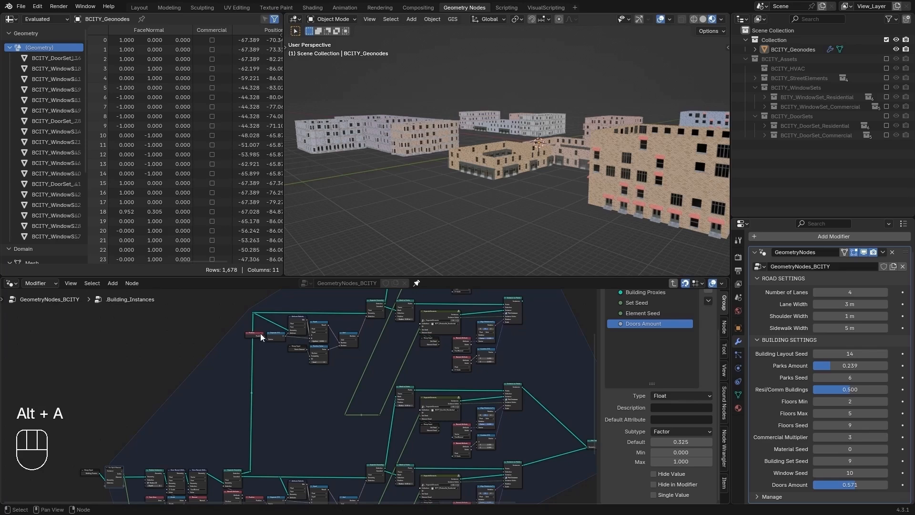
- Remove the Doors Amount Group Input, Random Value and And nodes from the duplicated branch, keeping Equal linked to the Separate Geometry selection
{"action": "scroll", "coordinate": [258, 335], "scroll_direction": "up", "scroll_amount": 3}
{"action": "middle_click_drag", "start_coordinate": [288, 333], "coordinate": [283, 418]}
{"action": "scroll", "coordinate": [235, 374], "scroll_direction": "up", "scroll_amount": 2}
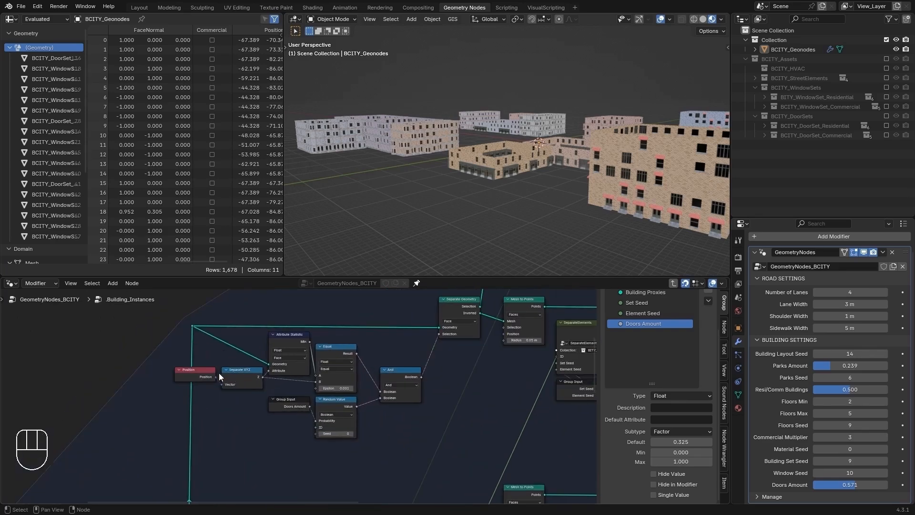
{"action": "left_click", "coordinate": [344, 401]}
{"action": "key", "text": "shift"}
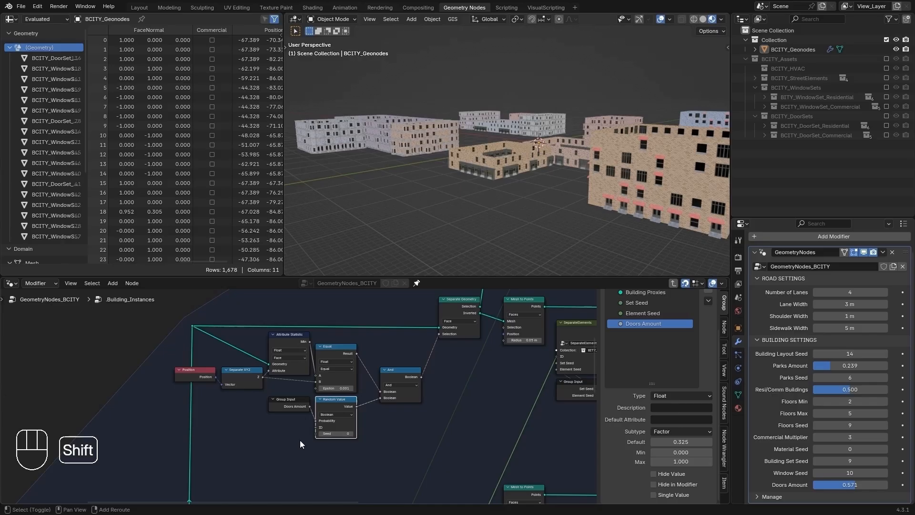
{"action": "left_click", "coordinate": [293, 402], "text": "shift"}
{"action": "left_click", "coordinate": [391, 370], "text": "shift"}
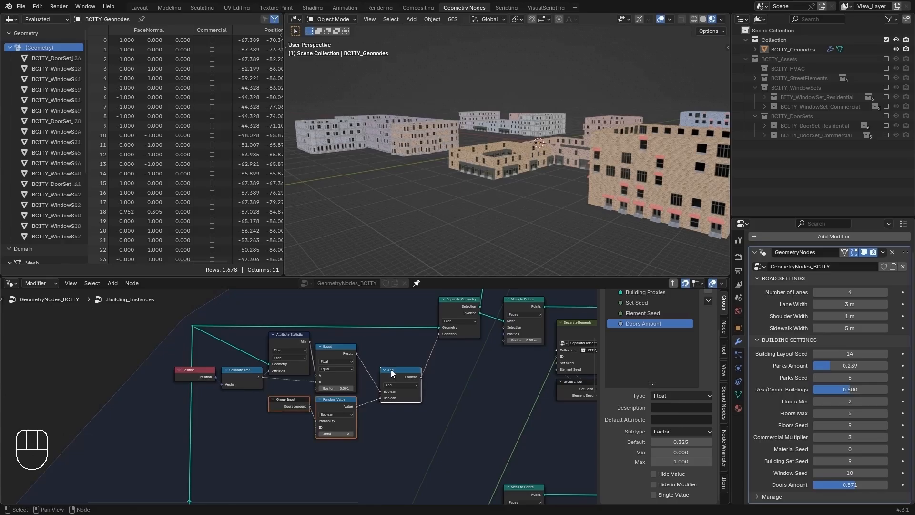
{"action": "scroll", "coordinate": [288, 403], "scroll_direction": "up", "scroll_amount": 1}
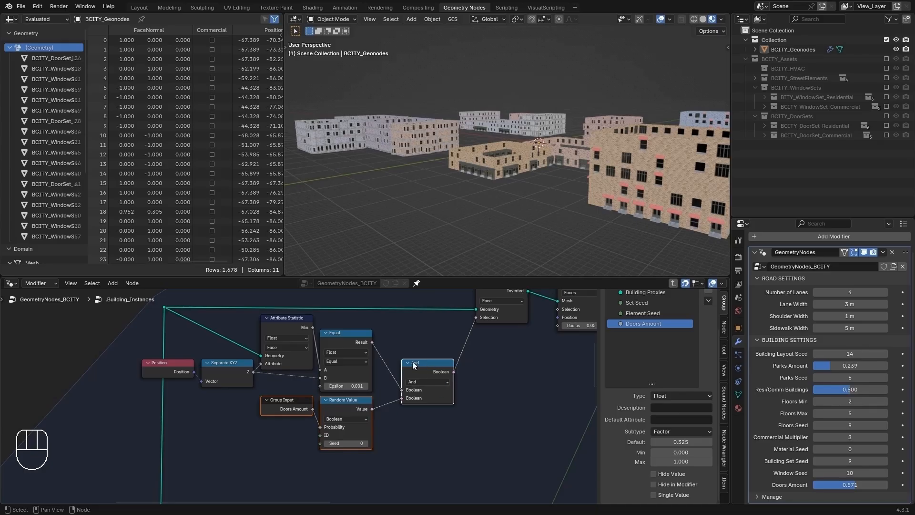
{"action": "key", "text": "ctrl+x"}
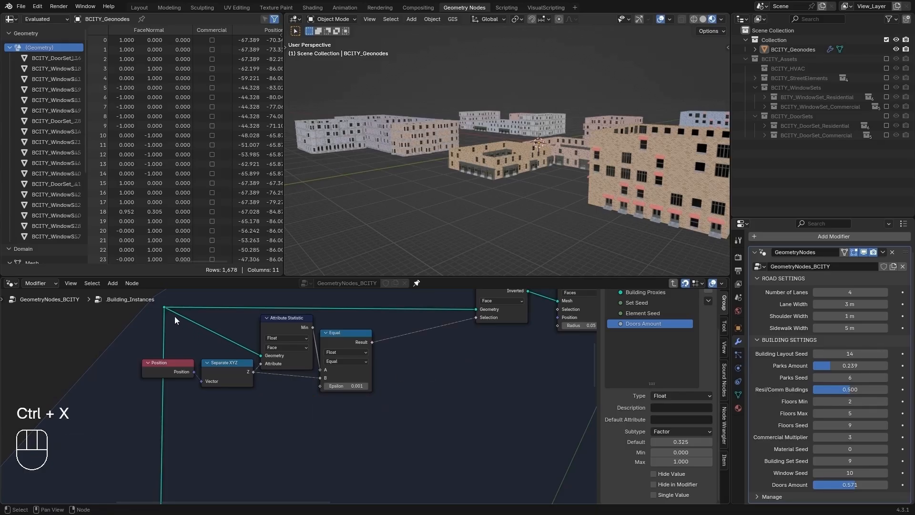
- Move the Position, Separate XYZ, Attribute Statistic and Equal nodes along X by about 252, closer to the duplicated branch's Separate Geometry
{"action": "left_click_drag", "start_coordinate": [174, 316], "coordinate": [347, 413]}
{"action": "key", "text": "g"}
{"action": "key", "text": "x"}
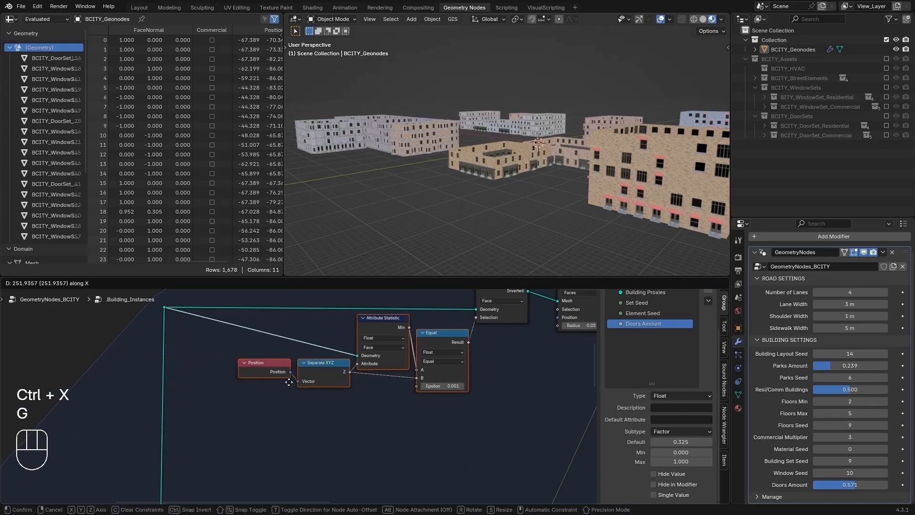
{"action": "left_click", "coordinate": [289, 382]}
{"action": "key", "text": "alt+a"}
{"action": "scroll", "coordinate": [330, 376], "scroll_direction": "down", "scroll_amount": 6}
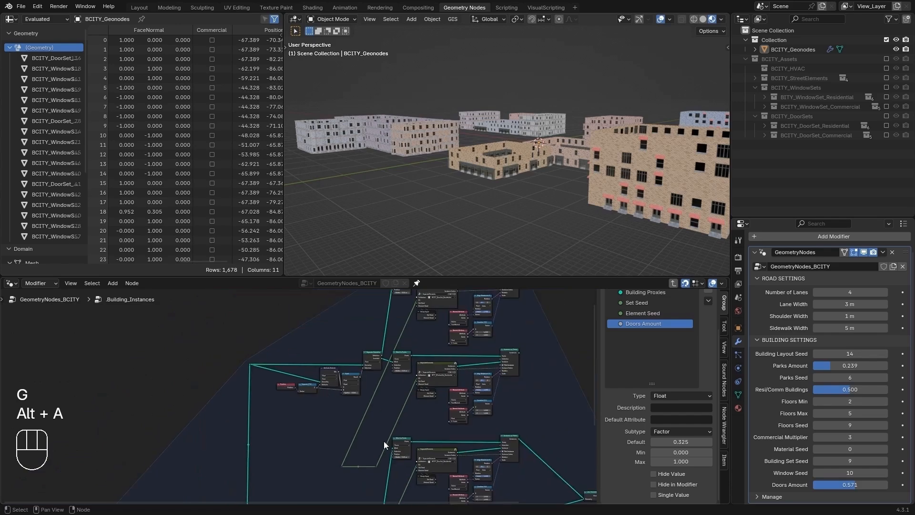
- Add a reroute on the long ID link beneath the original branch and connect it to the duplicated branch's ID reroute
{"action": "middle_click_drag", "start_coordinate": [384, 441], "coordinate": [308, 381]}
{"action": "middle_click_drag", "start_coordinate": [279, 436], "coordinate": [445, 337]}
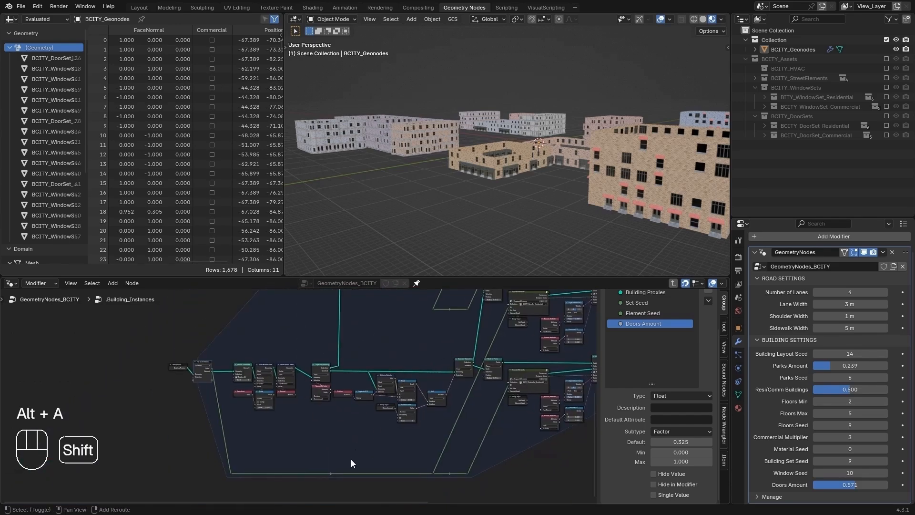
{"action": "right_click_drag", "start_coordinate": [353, 470], "coordinate": [355, 475], "text": "shift"}
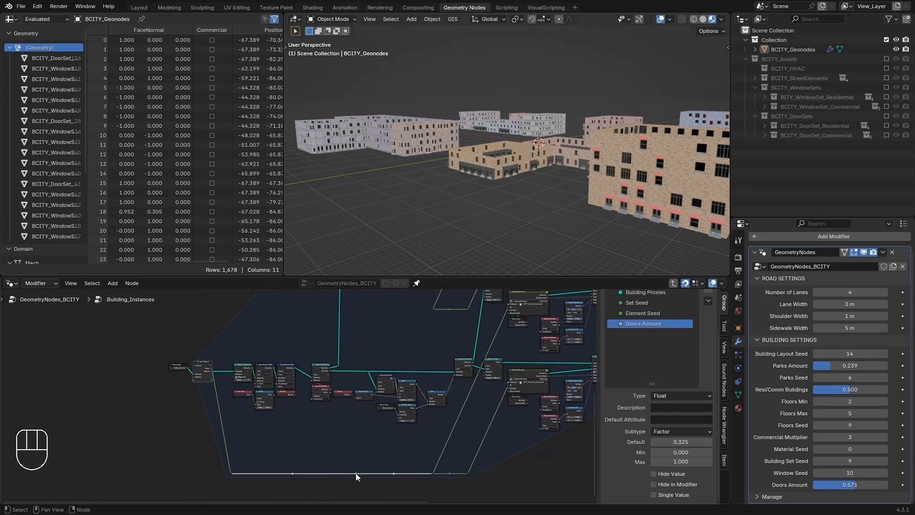
{"action": "left_click_drag", "start_coordinate": [355, 474], "coordinate": [436, 309]}
{"action": "middle_click_drag", "start_coordinate": [453, 335], "coordinate": [288, 390]}
{"action": "key", "text": "alt+a"}
- Move the zone output and Group Output nodes further away from the residential Join Geometry to make room
{"action": "middle_click_drag", "start_coordinate": [518, 366], "coordinate": [378, 423]}
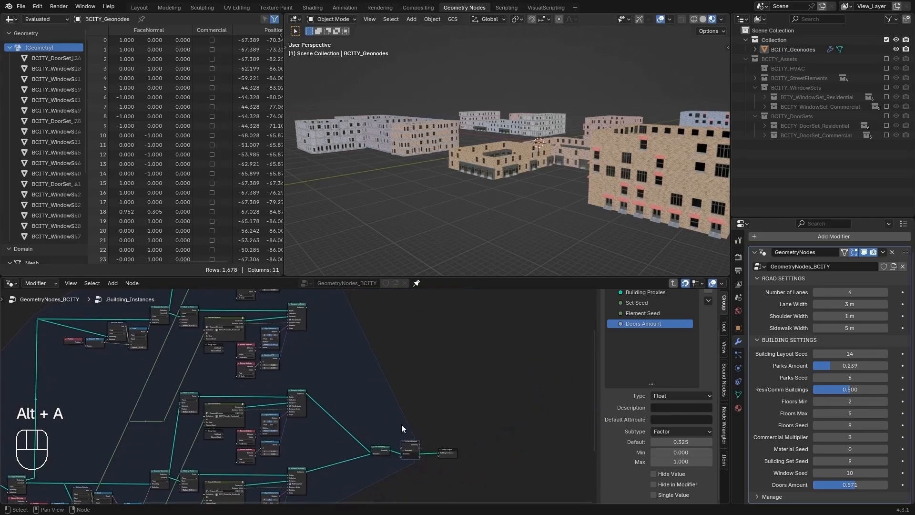
{"action": "left_click_drag", "start_coordinate": [401, 424], "coordinate": [460, 478]}
{"action": "key", "text": "g"}
{"action": "left_click", "coordinate": [535, 390]}
{"action": "key", "text": "alt+a"}
{"action": "middle_click_drag", "start_coordinate": [365, 354], "coordinate": [397, 418]}
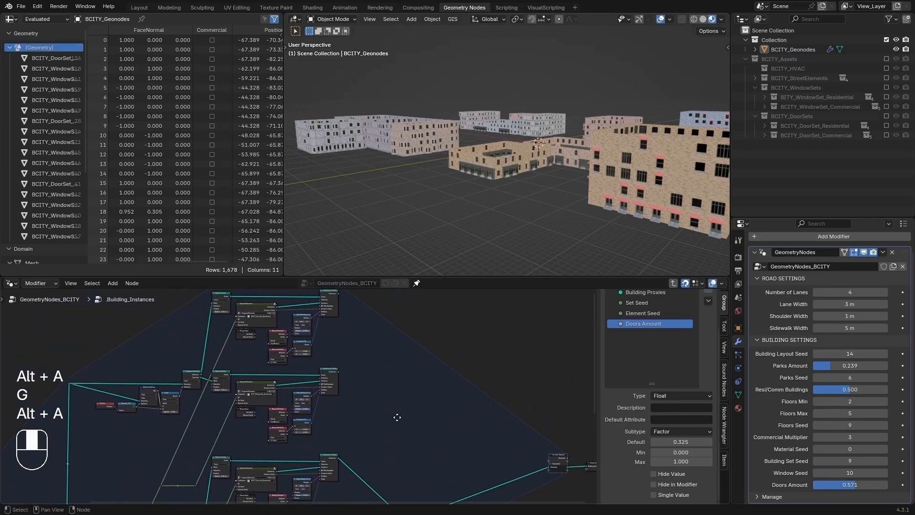
- Duplicate the Join Geometry beside the commercial branch and connect both of that branch's Instance on Points outputs to it
{"action": "scroll", "coordinate": [406, 408], "scroll_direction": "down", "scroll_amount": 2}
{"action": "key", "text": "shift+d"}
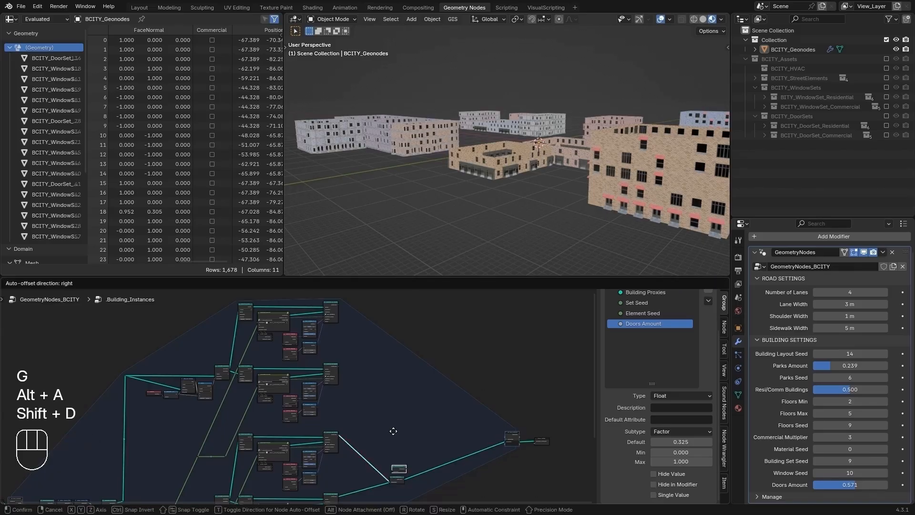
{"action": "left_click", "coordinate": [367, 348]}
{"action": "scroll", "coordinate": [344, 334], "scroll_direction": "up", "scroll_amount": 3}
{"action": "scroll", "coordinate": [342, 333], "scroll_direction": "up", "scroll_amount": 2}
{"action": "middle_click_drag", "start_coordinate": [354, 341], "coordinate": [332, 379]}
{"action": "scroll", "coordinate": [339, 320], "scroll_direction": "up", "scroll_amount": 2}
{"action": "middle_click_drag", "start_coordinate": [329, 329], "coordinate": [323, 344]}
{"action": "left_click_drag", "start_coordinate": [324, 300], "coordinate": [368, 392]}
{"action": "left_click_drag", "start_coordinate": [324, 425], "coordinate": [363, 395]}
{"action": "scroll", "coordinate": [402, 418], "scroll_direction": "down", "scroll_amount": 3}
{"action": "middle_click_drag", "start_coordinate": [401, 418], "coordinate": [302, 365]}
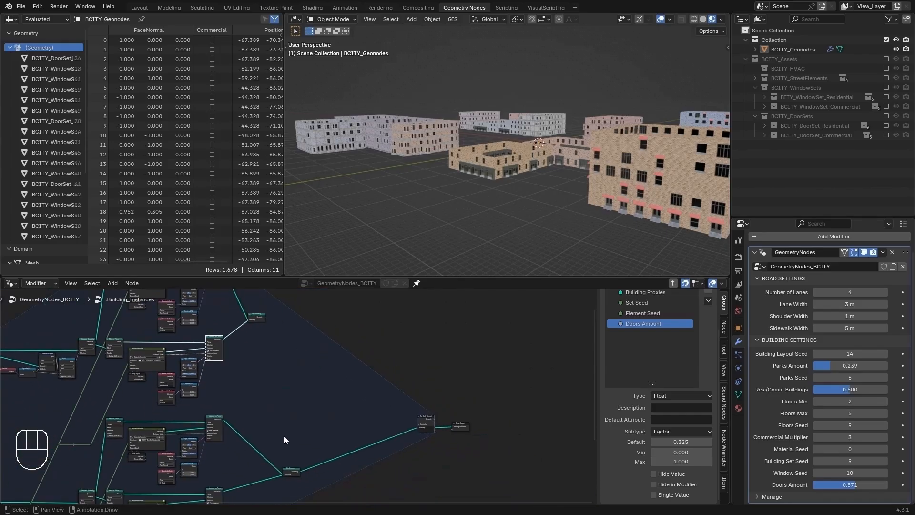
- Insert another Join Geometry copy before the zone output and join the commercial branch's geometry with the residential one there
{"action": "left_click", "coordinate": [290, 473]}
{"action": "key", "text": "shift+d"}
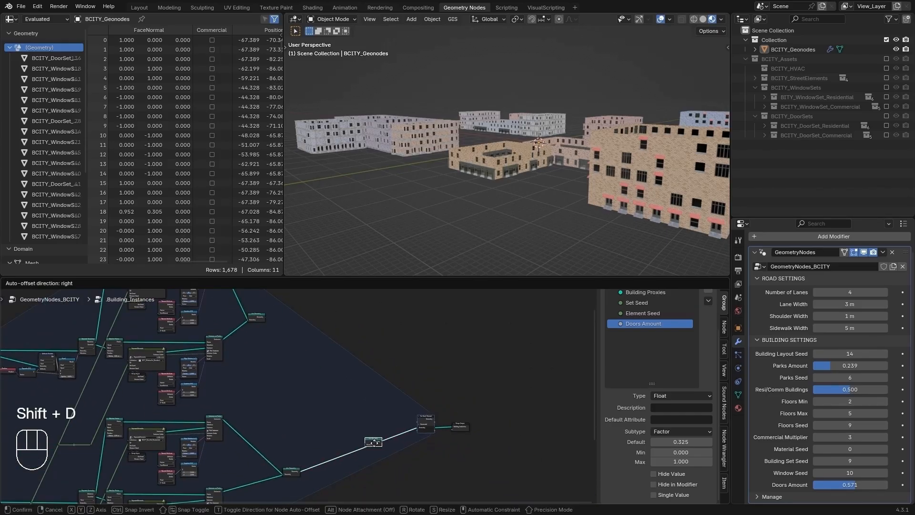
{"action": "left_click", "coordinate": [375, 442]}
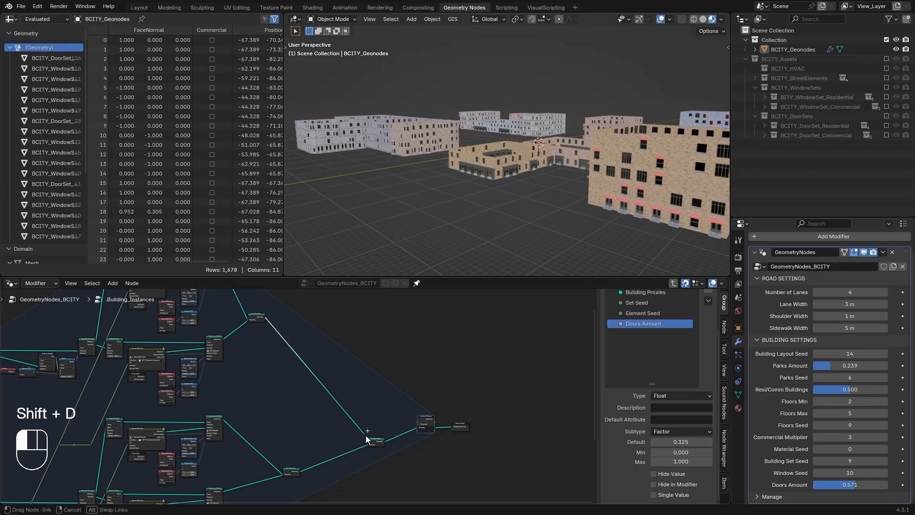
{"action": "left_click_drag", "start_coordinate": [368, 441], "coordinate": [372, 444]}
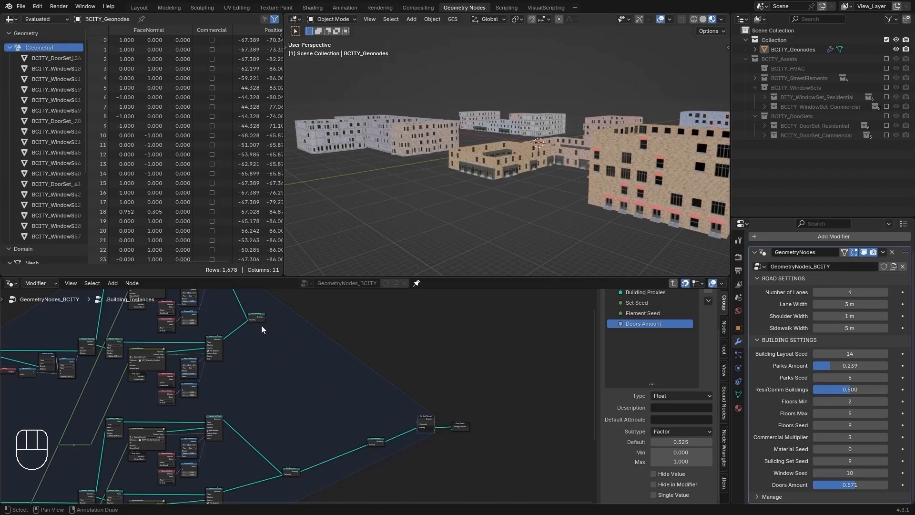
{"action": "left_click_drag", "start_coordinate": [265, 318], "coordinate": [366, 443]}
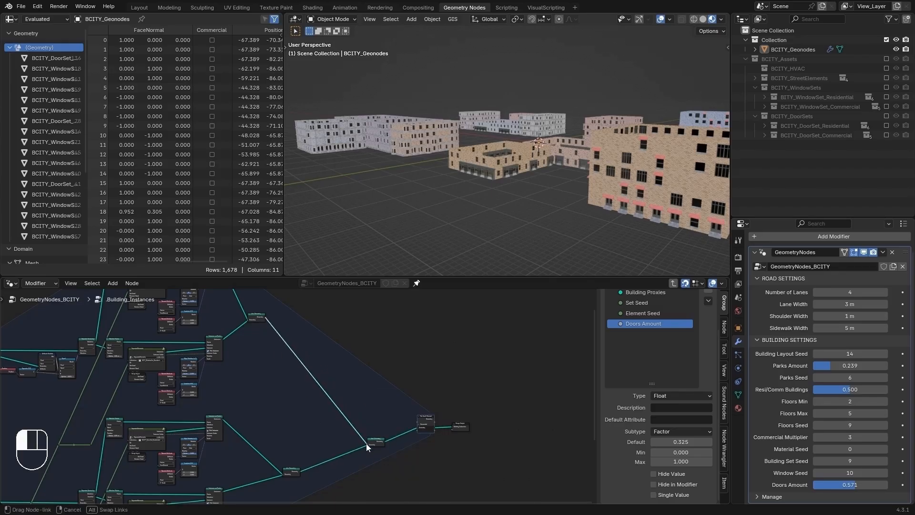
{"action": "key", "text": "g"}
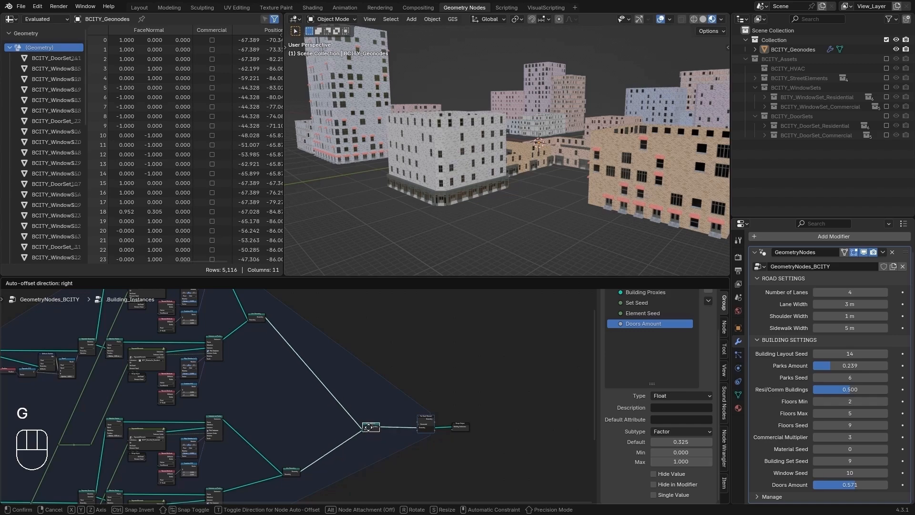
{"action": "left_click", "coordinate": [368, 432]}
- Set the collection of the commercial branch's door SeparateElements node to BCITY_DoorSet_Commercial
{"action": "middle_click_drag", "start_coordinate": [178, 348], "coordinate": [324, 438]}
{"action": "scroll", "coordinate": [325, 438], "scroll_direction": "up", "scroll_amount": 12}
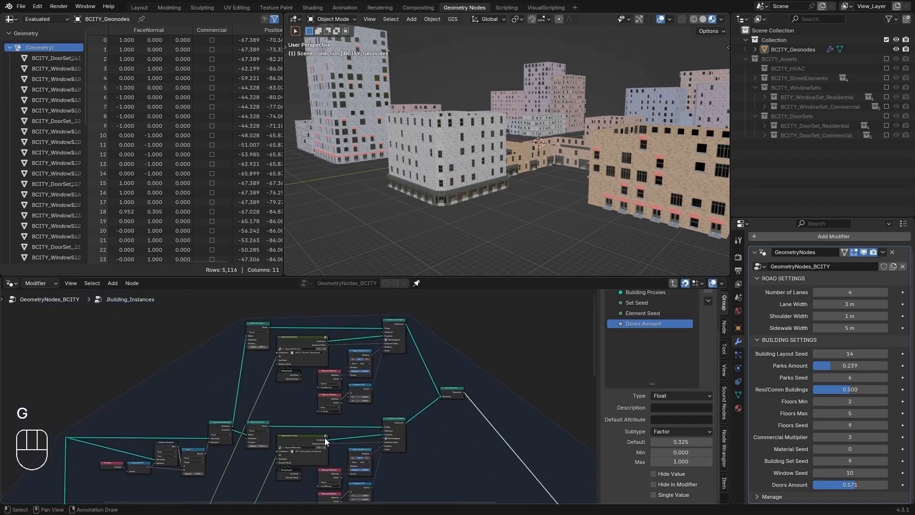
{"action": "middle_click_drag", "start_coordinate": [297, 362], "coordinate": [328, 441]}
{"action": "scroll", "coordinate": [329, 440], "scroll_direction": "up", "scroll_amount": 4}
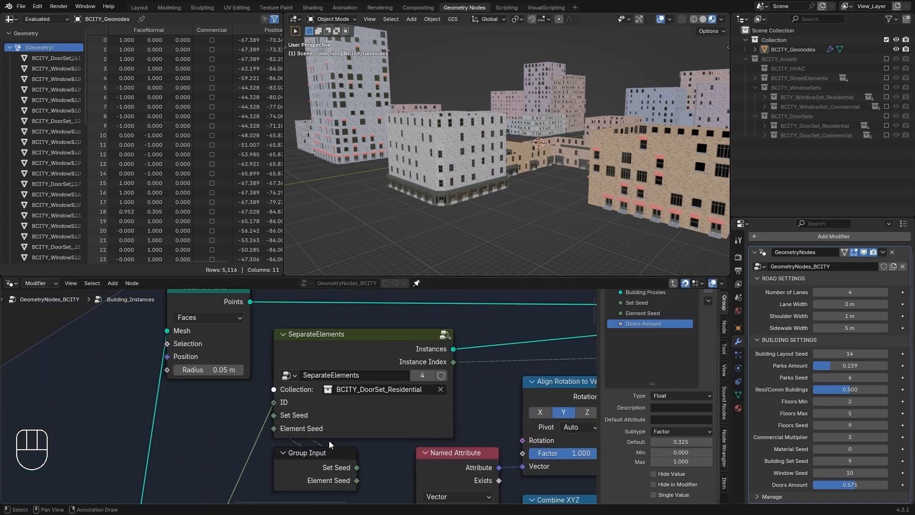
{"action": "left_click", "coordinate": [404, 390]}
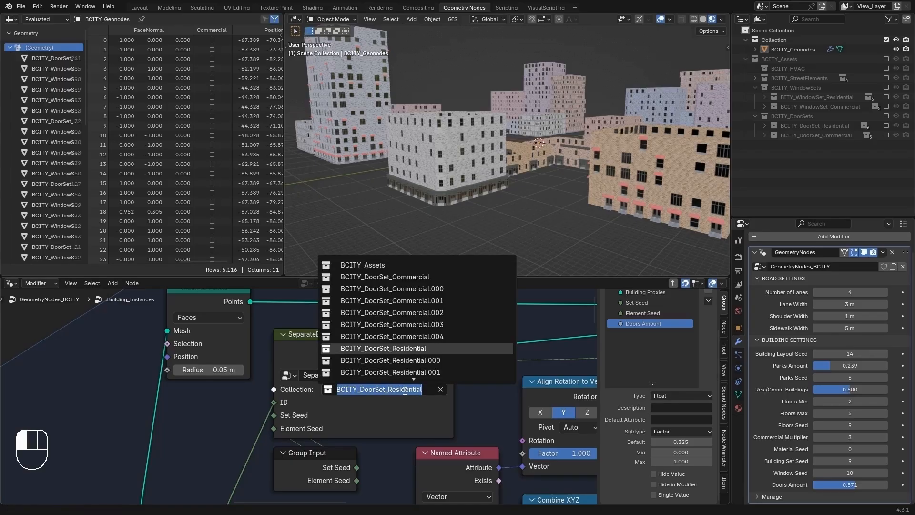
{"action": "type", "text": "door"}
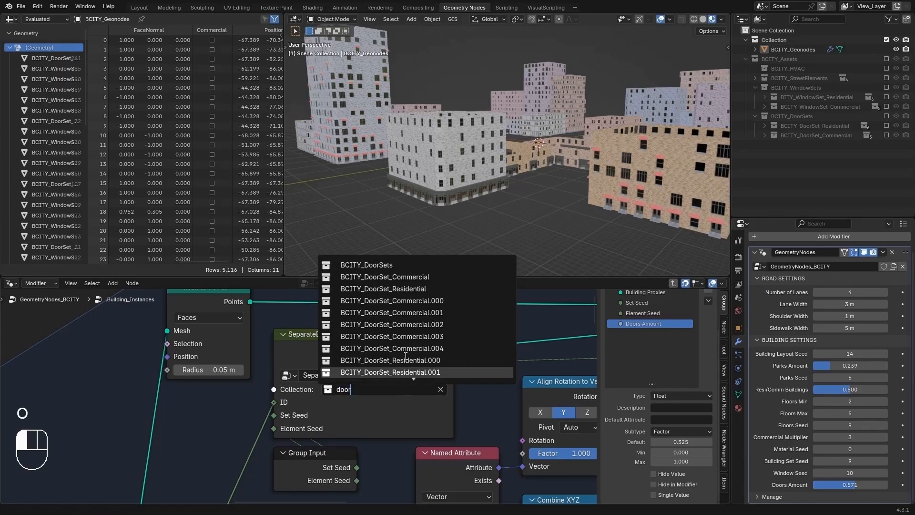
{"action": "left_click", "coordinate": [378, 276]}
- Set the collection of the commercial branch's window SeparateElements node to BCITY_WindowSet_Commercial
{"action": "scroll", "coordinate": [409, 379], "scroll_direction": "down", "scroll_amount": 3}
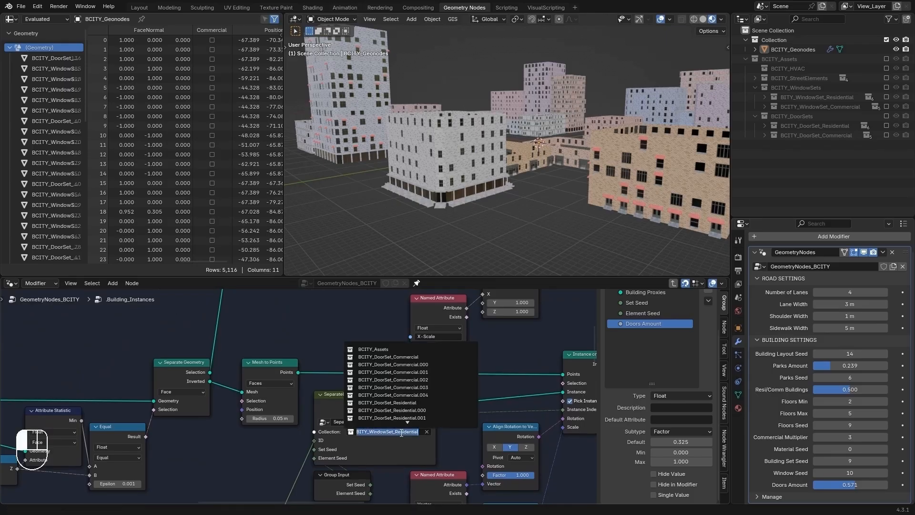
{"action": "left_click", "coordinate": [399, 432]}
{"action": "type", "text": "window"}
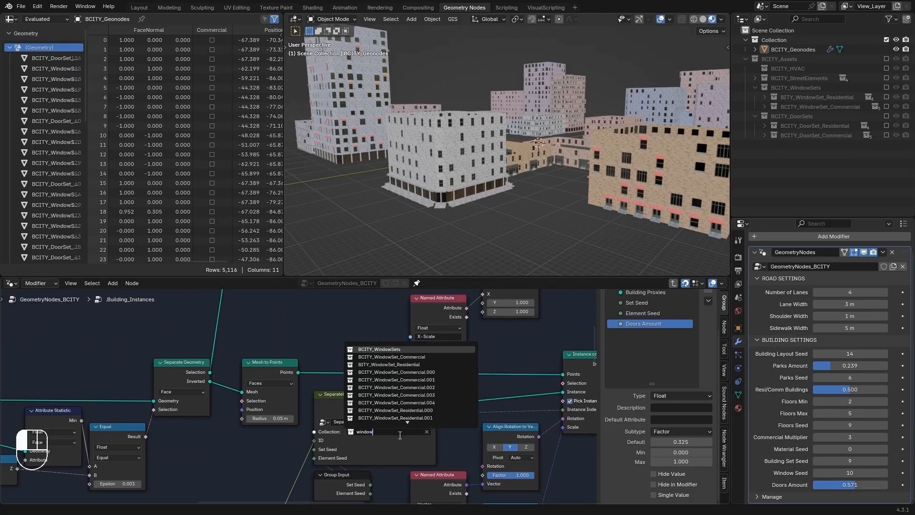
{"action": "key", "text": "Down"}
{"action": "key", "text": "Return"}
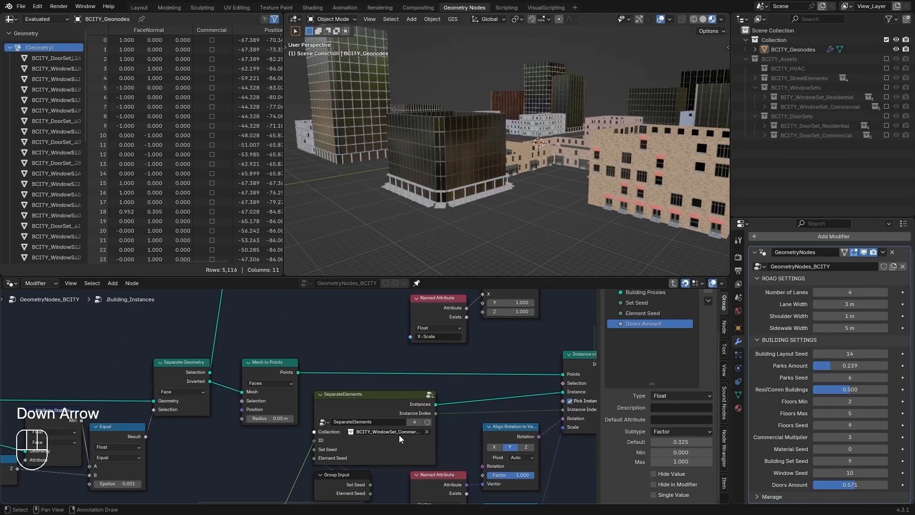
- Examine the commercial and residential buildings from several angles and check the instance domain in the spreadsheet
{"action": "scroll", "coordinate": [496, 153], "scroll_direction": "down", "scroll_amount": 3}
{"action": "middle_click_drag", "start_coordinate": [496, 152], "coordinate": [522, 167]}
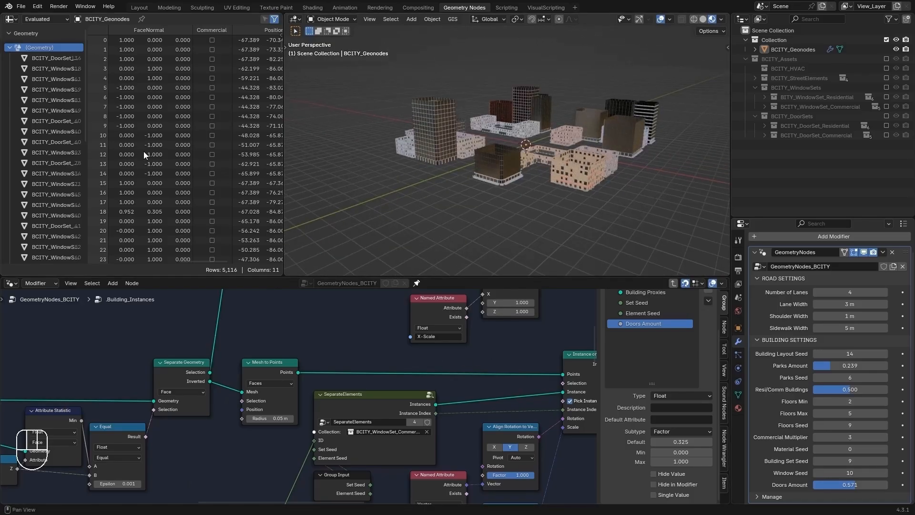
{"action": "scroll", "coordinate": [550, 439], "scroll_direction": "down", "scroll_amount": 5}
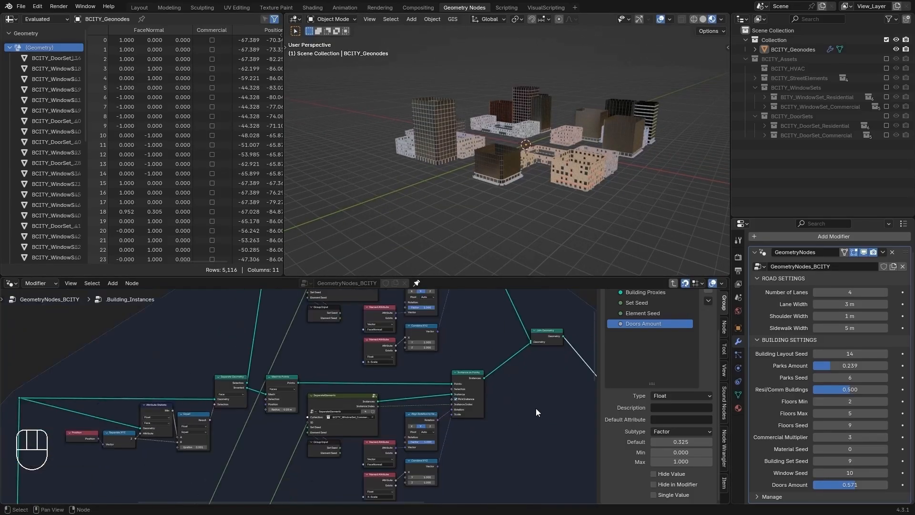
{"action": "middle_click_drag", "start_coordinate": [530, 399], "coordinate": [364, 338]}
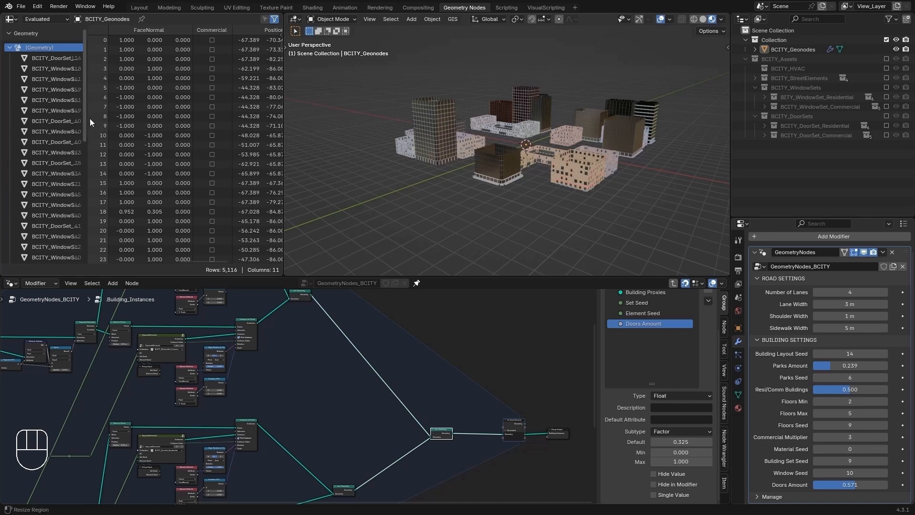
{"action": "left_click_drag", "start_coordinate": [84, 114], "coordinate": [79, 261]}
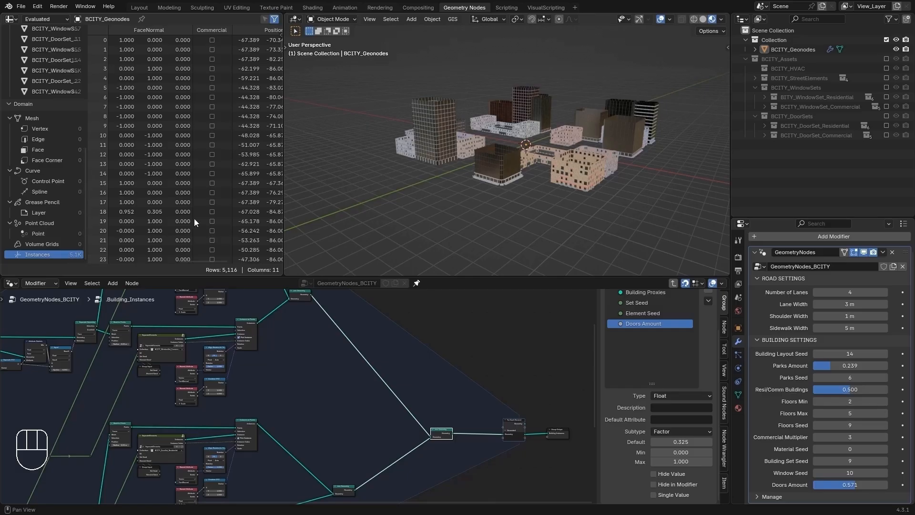
{"action": "scroll", "coordinate": [499, 153], "scroll_direction": "up", "scroll_amount": 3}
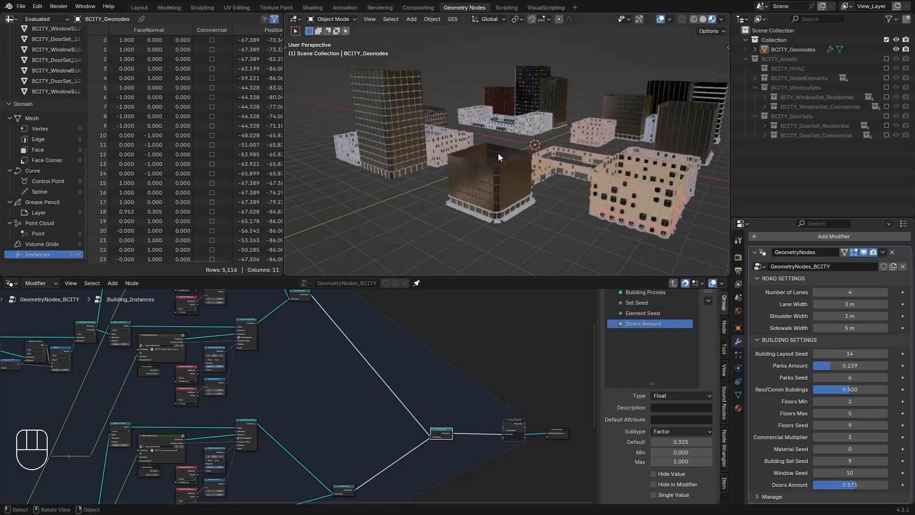
{"action": "middle_click_drag", "start_coordinate": [510, 154], "coordinate": [507, 86]}
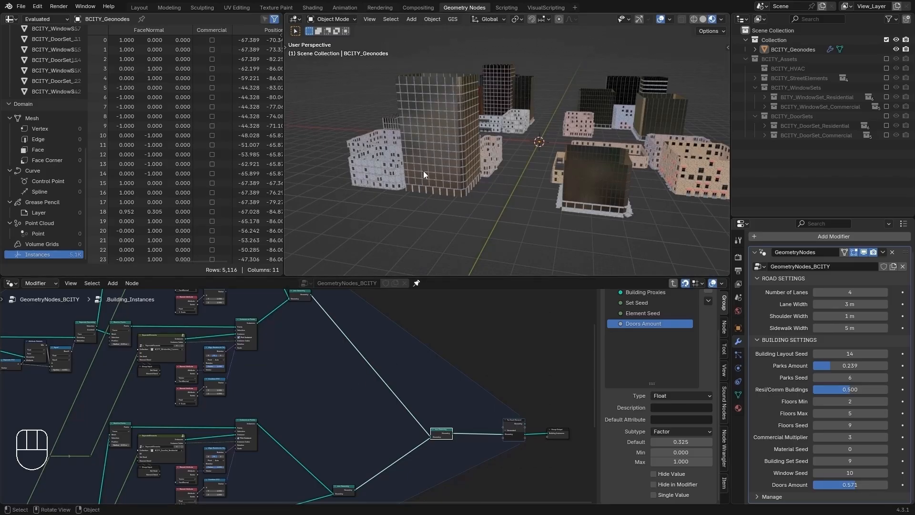
{"action": "middle_click_drag", "start_coordinate": [424, 171], "coordinate": [462, 184]}
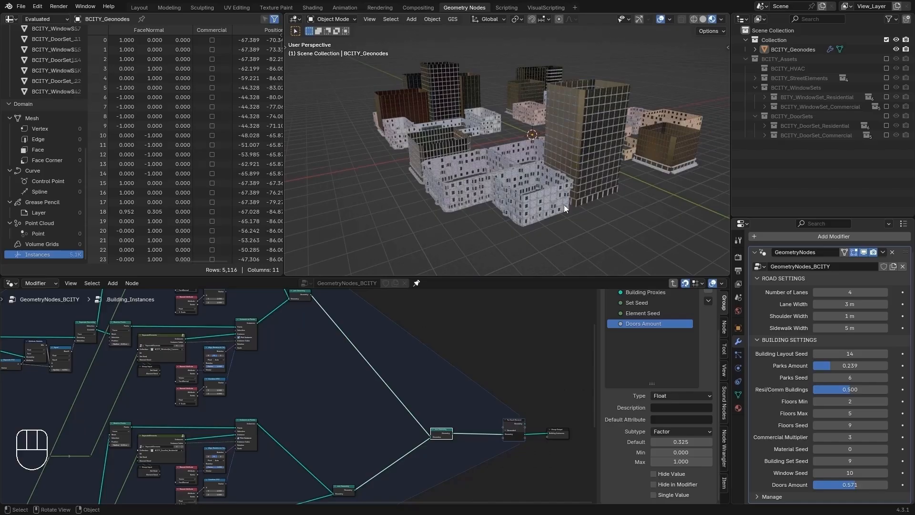
{"action": "scroll", "coordinate": [565, 205], "scroll_direction": "up", "scroll_amount": 3}
{"action": "middle_click_drag", "start_coordinate": [564, 205], "coordinate": [536, 185]}
- Move the zone output and Group Output nodes further from the final Join Geometry to free space on the link
{"action": "middle_click_drag", "start_coordinate": [476, 382], "coordinate": [396, 385]}
{"action": "left_click_drag", "start_coordinate": [382, 385], "coordinate": [474, 450]}
{"action": "key", "text": "g"}
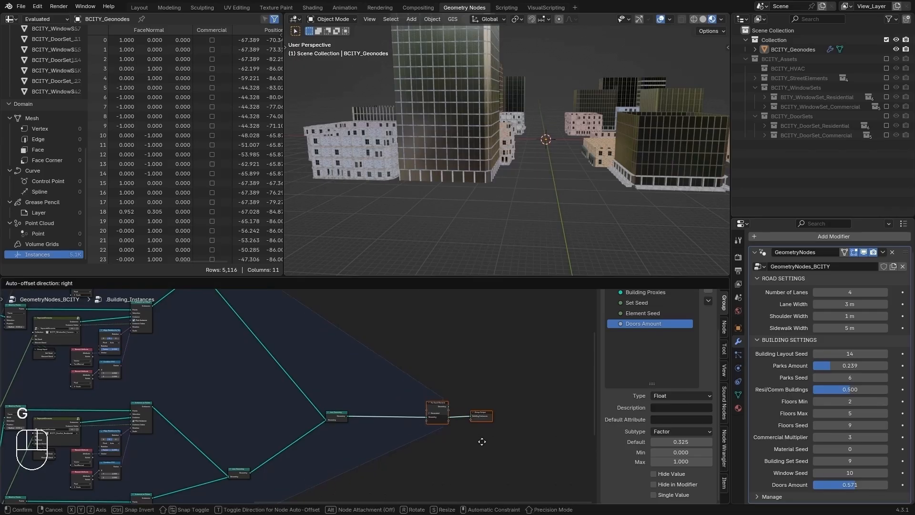
{"action": "left_click", "coordinate": [496, 443]}
{"action": "key", "text": "g"}
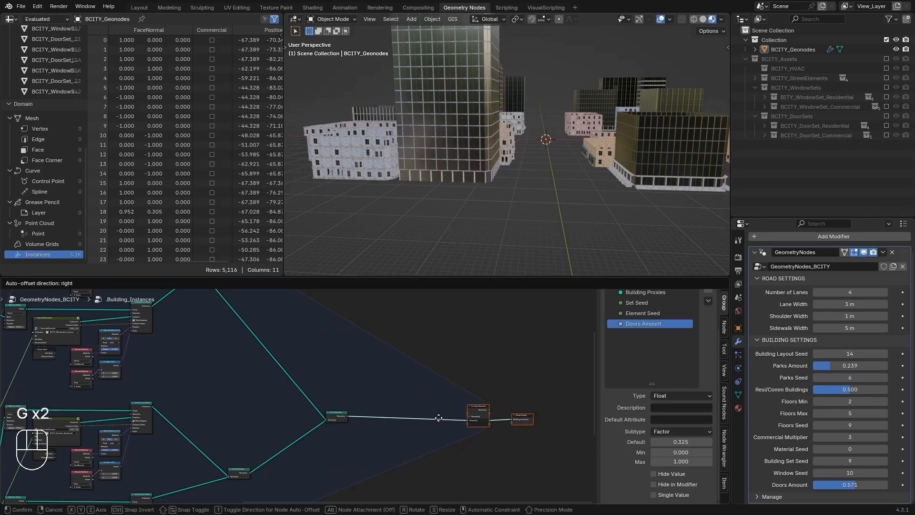
{"action": "left_click", "coordinate": [438, 418]}
- Insert a Geometry to Instance node on the link between the final Join Geometry node and the zone output
{"action": "key", "text": "shift+a"}
{"action": "mouse_move", "coordinate": [437, 417]}
{"action": "type", "text": "geometery"}
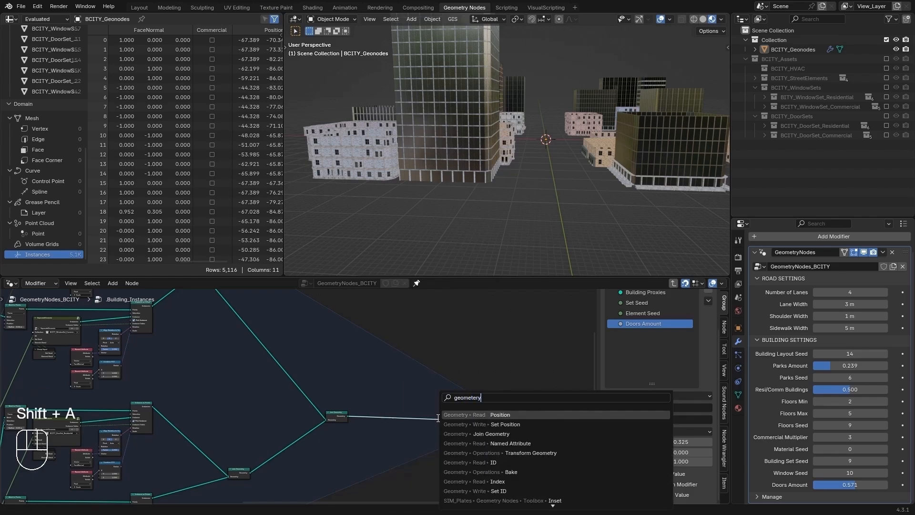
{"action": "key", "text": "BackSpace"}
{"action": "key", "text": "BackSpace"}
{"action": "type", "text": "ry to in"}
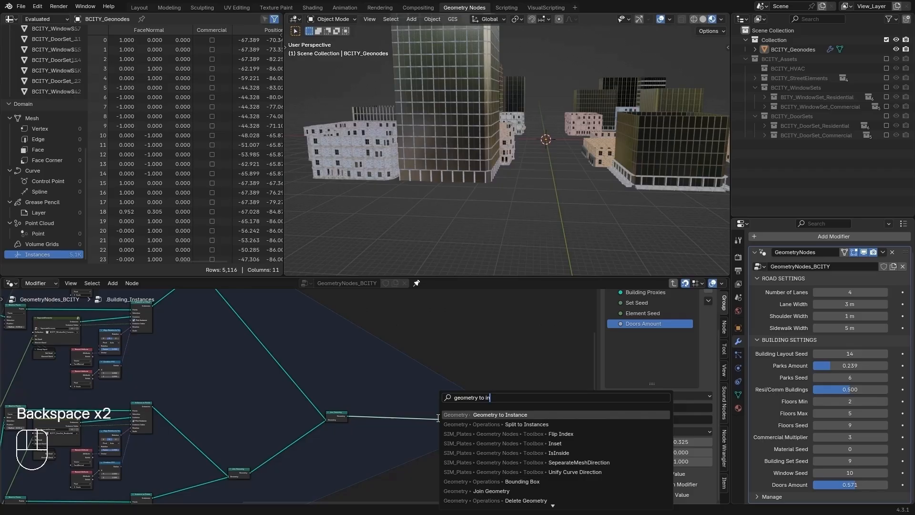
{"action": "key", "text": "Return"}
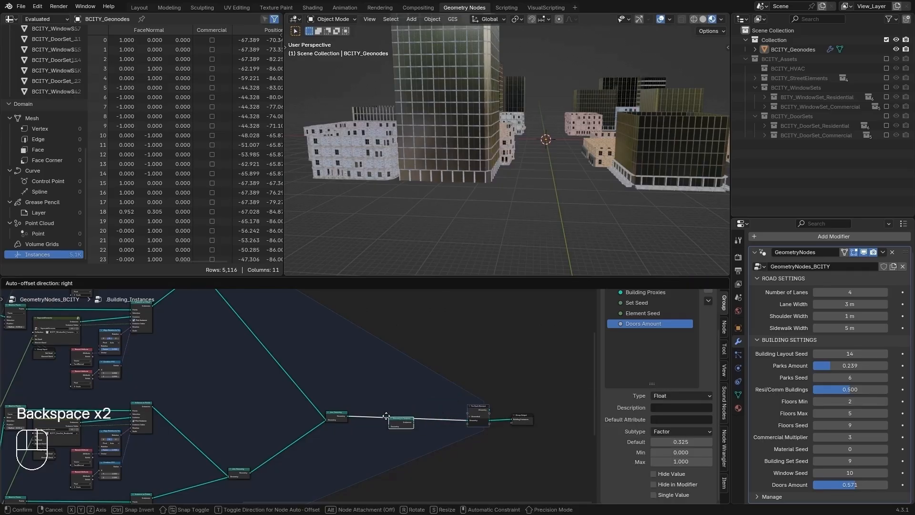
{"action": "left_click", "coordinate": [379, 410]}
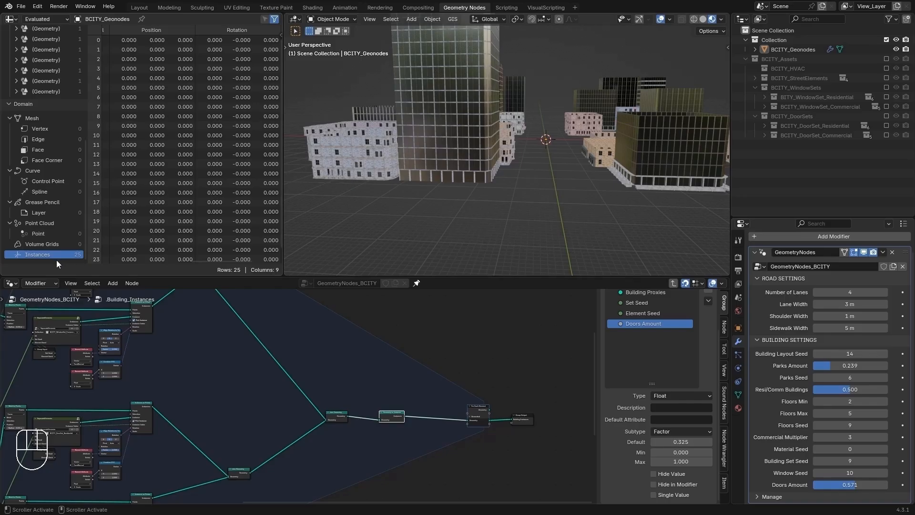
{"action": "middle_click_drag", "start_coordinate": [155, 136], "coordinate": [250, 174]}
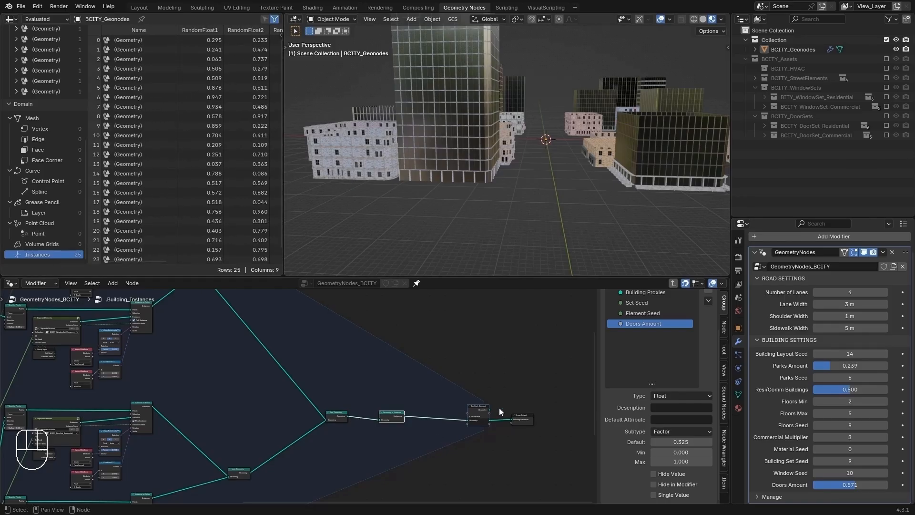
- Move the zone output and Group Output nodes closer to the Geometry to Instance node
{"action": "left_click_drag", "start_coordinate": [452, 380], "coordinate": [574, 466]}
{"action": "left_click_drag", "start_coordinate": [574, 466], "coordinate": [574, 466]}
{"action": "key", "text": "g"}
{"action": "left_click", "coordinate": [529, 458]}
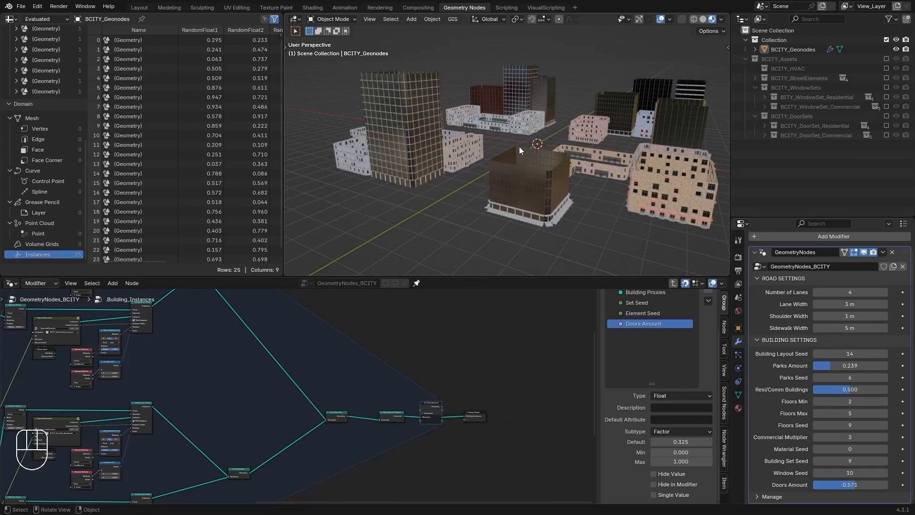
{"action": "middle_click_drag", "start_coordinate": [513, 163], "coordinate": [520, 173]}
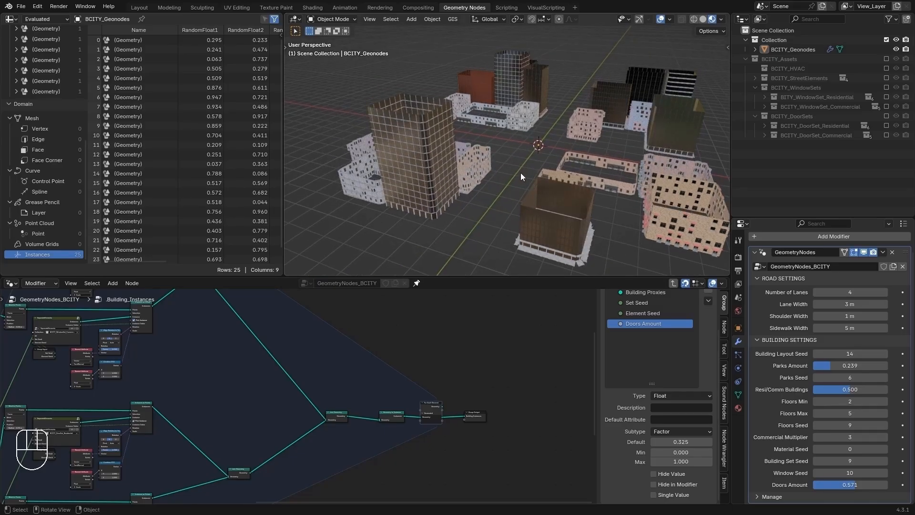